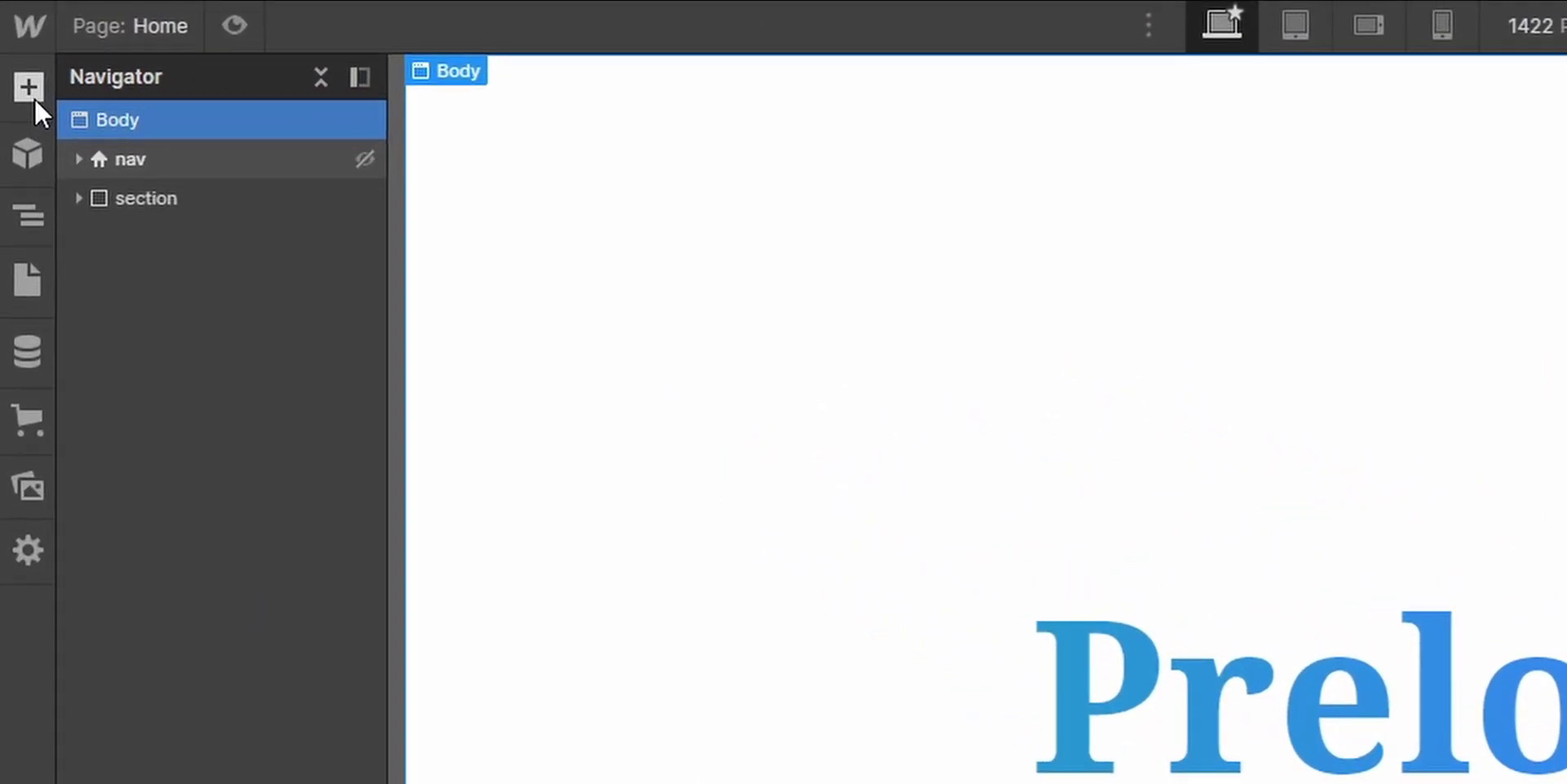
Step: Add a Div Block above nav at the top of Body and give it the class 'preloader'
{"action": "left_click", "coordinate": [34, 96]}
{"action": "left_click", "coordinate": [137, 653]}
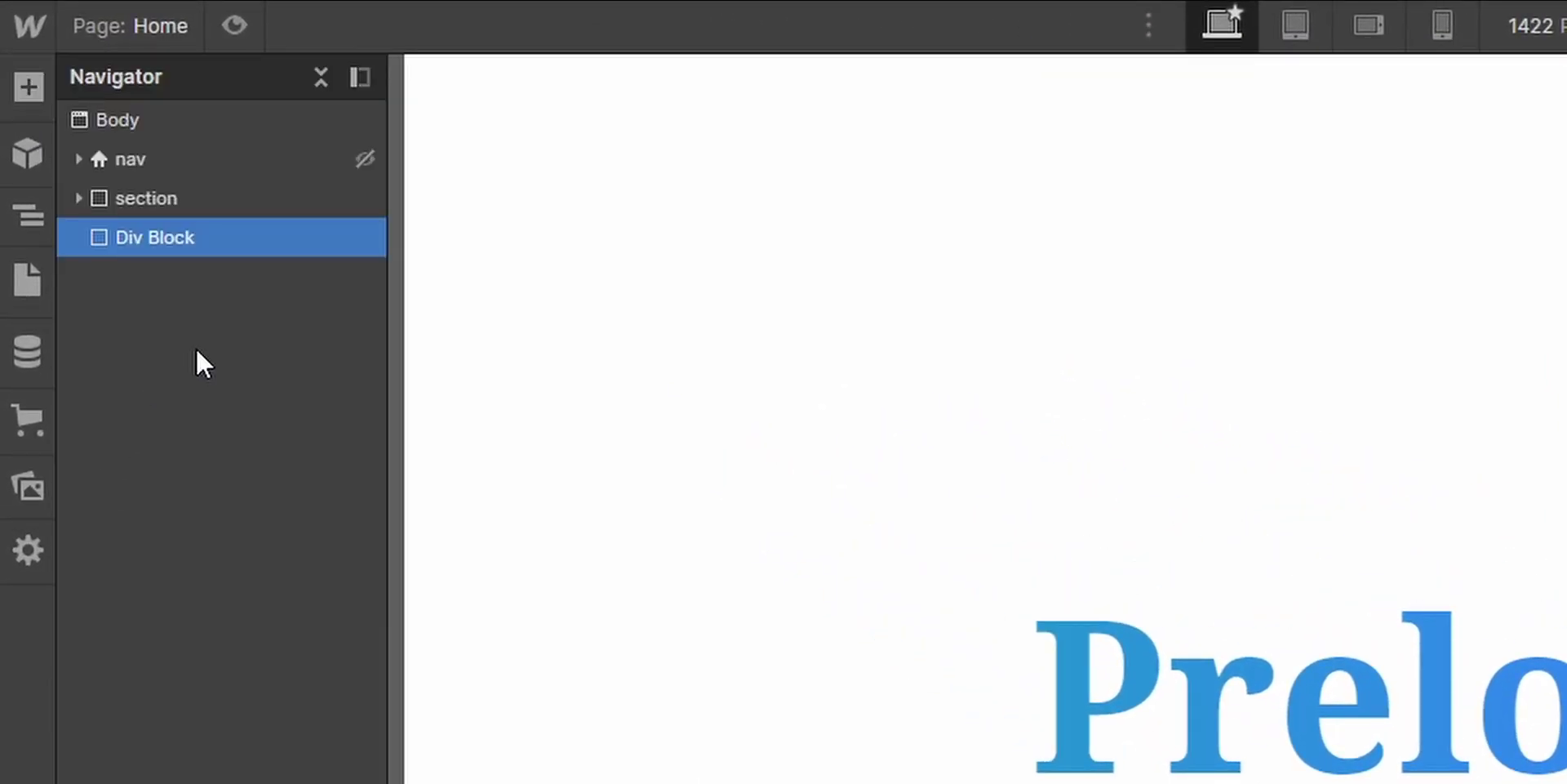
{"action": "left_click_drag", "start_coordinate": [175, 236], "coordinate": [173, 163]}
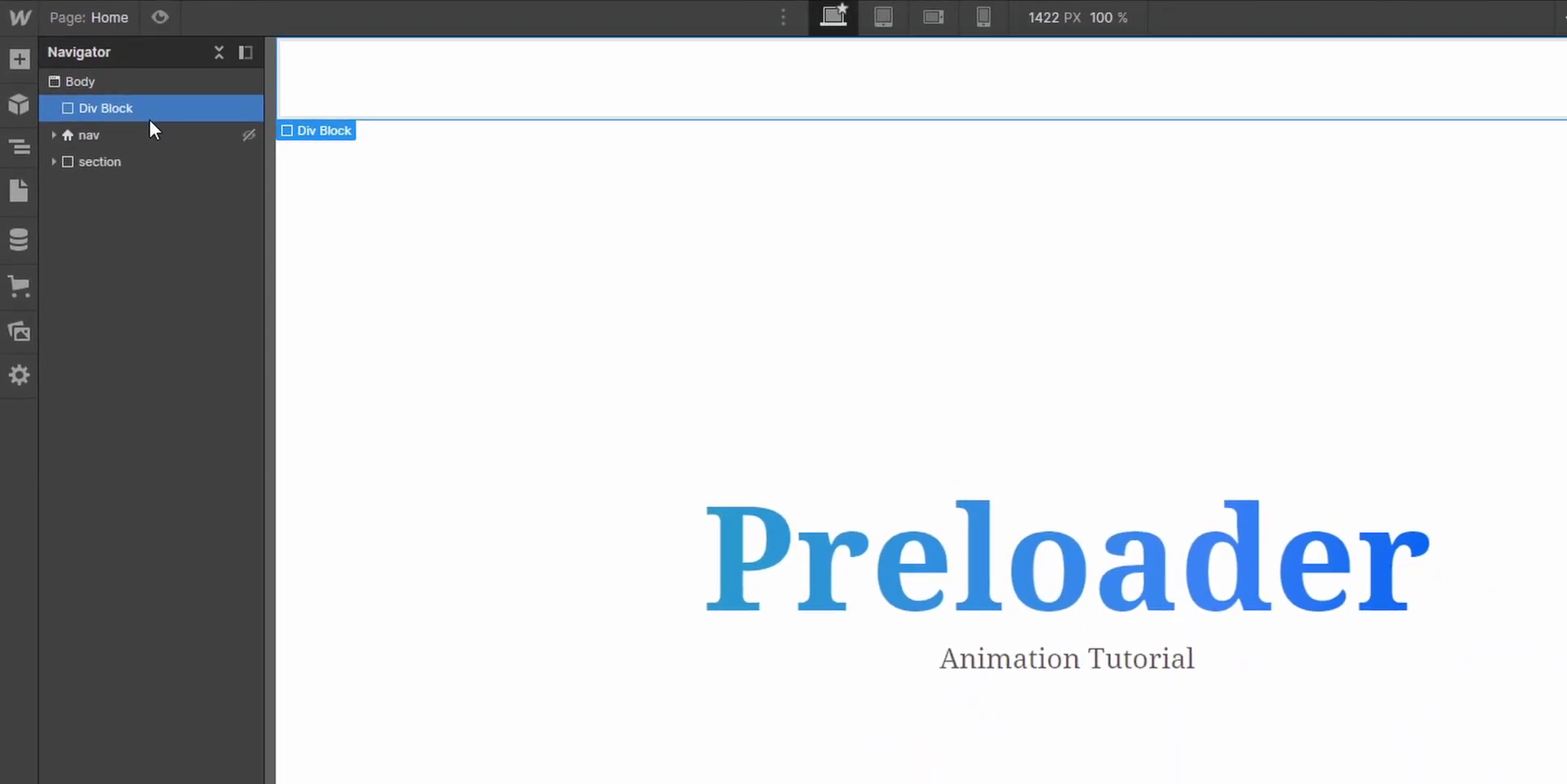
{"action": "left_click", "coordinate": [1385, 98]}
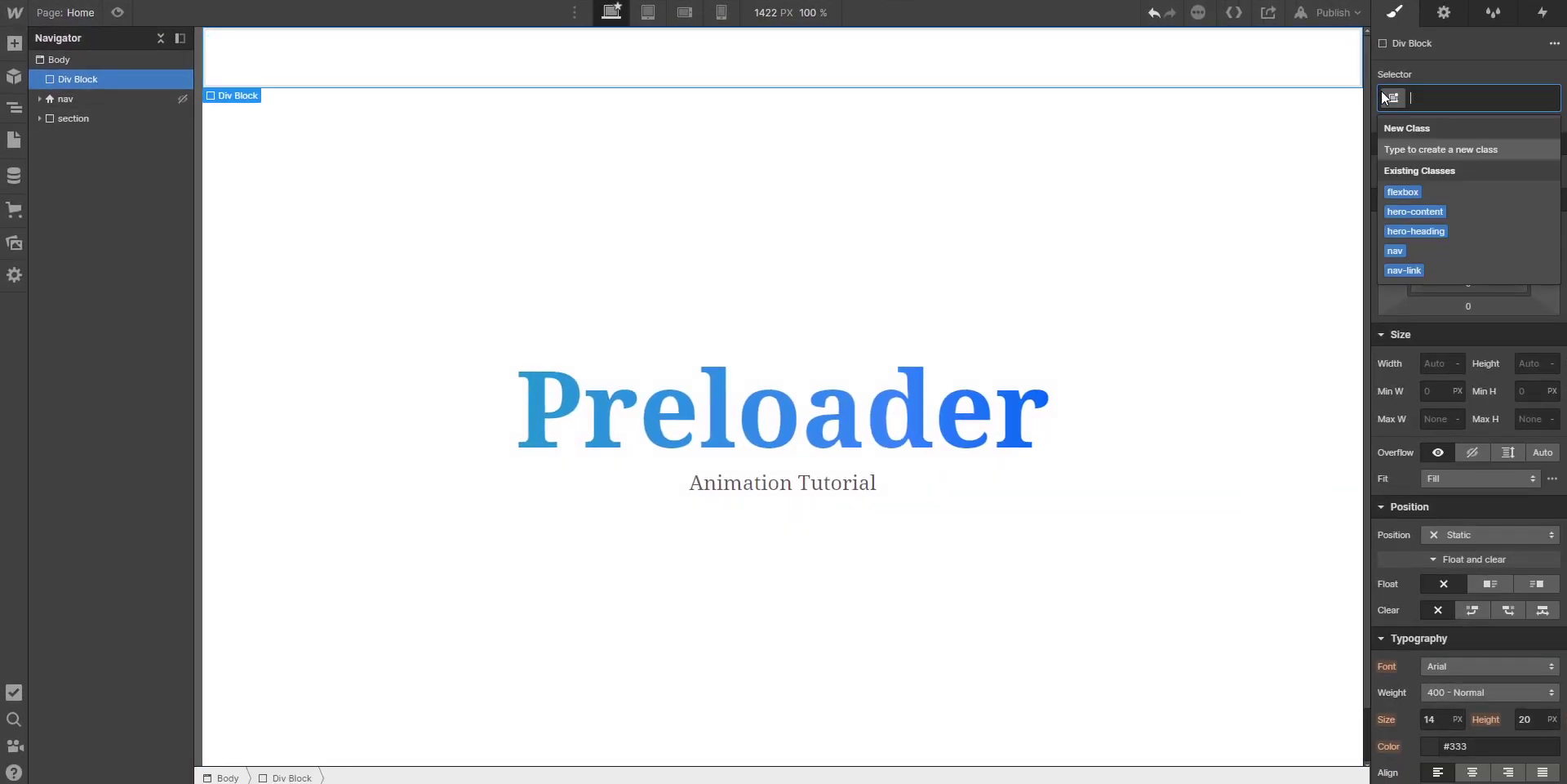
{"action": "type", "text": "prel"}
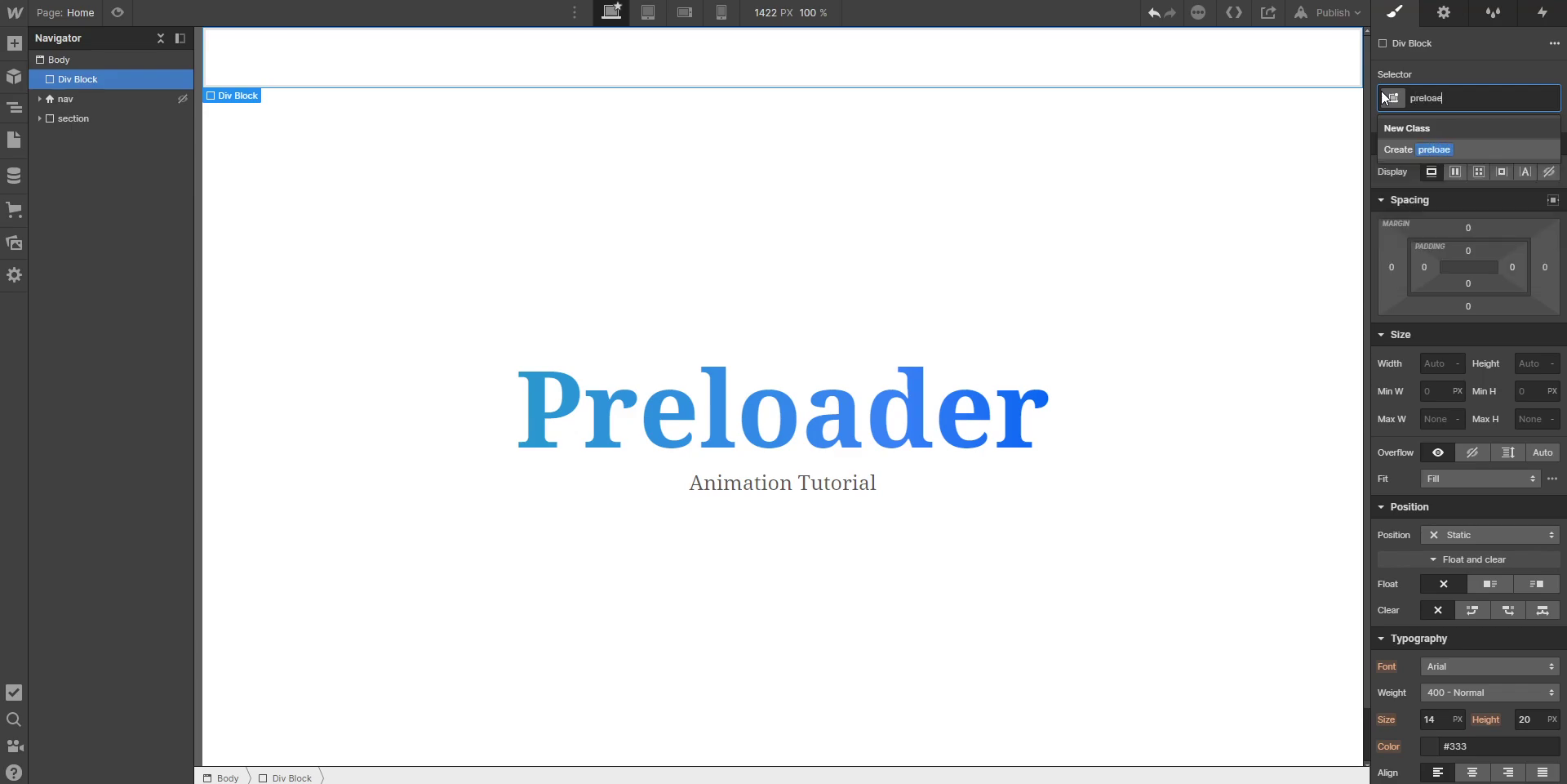
{"action": "type", "text": "oade"}
{"action": "key", "text": "BackSpace"}
{"action": "type", "text": "der"}
{"action": "left_click", "coordinate": [1458, 148]}
Step: Make the preloader Position Fixed with the Full preset and z-index 390
{"action": "scroll", "coordinate": [1467, 418], "scroll_direction": "down", "scroll_amount": 4}
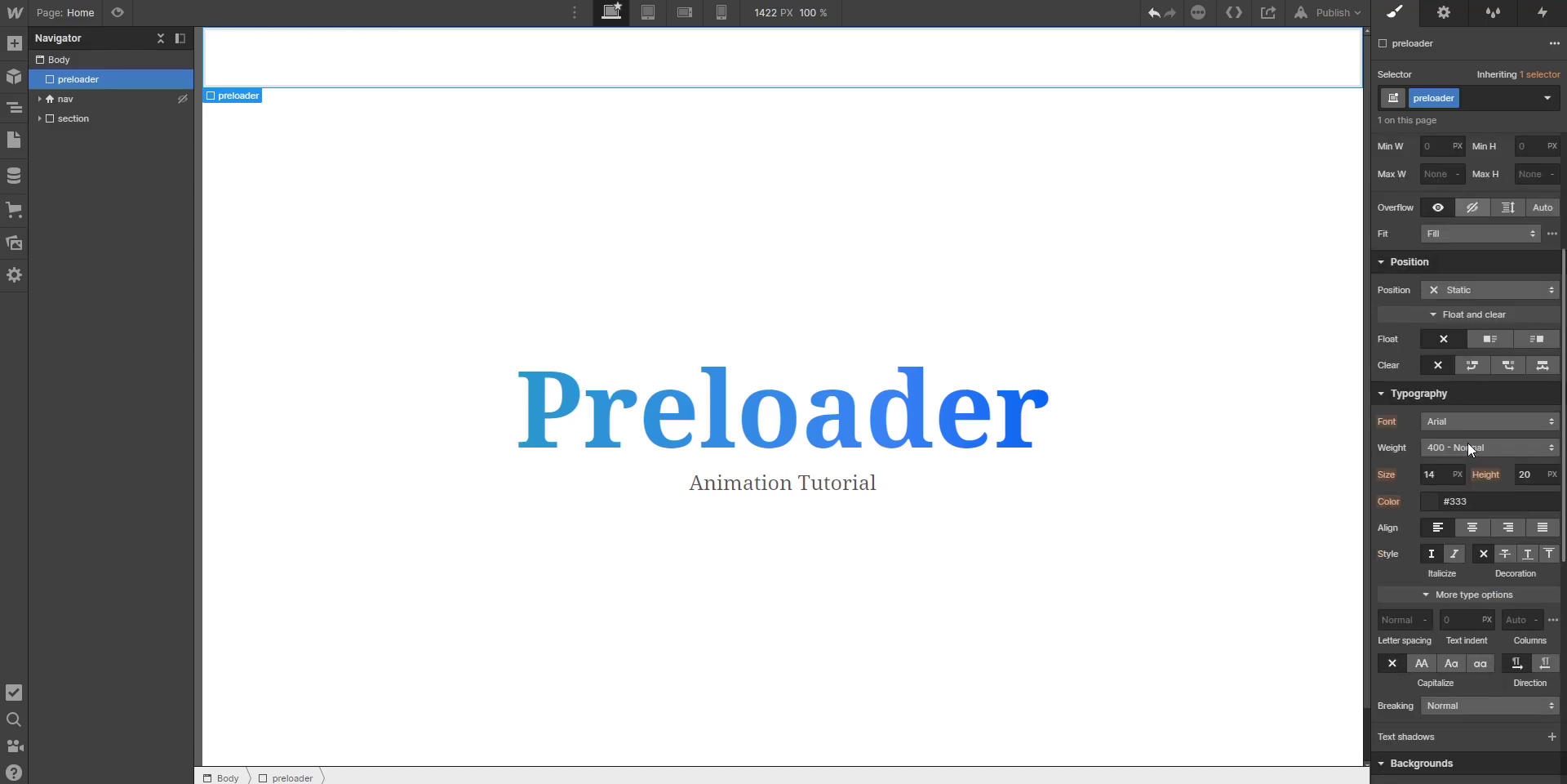
{"action": "scroll", "coordinate": [1468, 443], "scroll_direction": "up", "scroll_amount": 3}
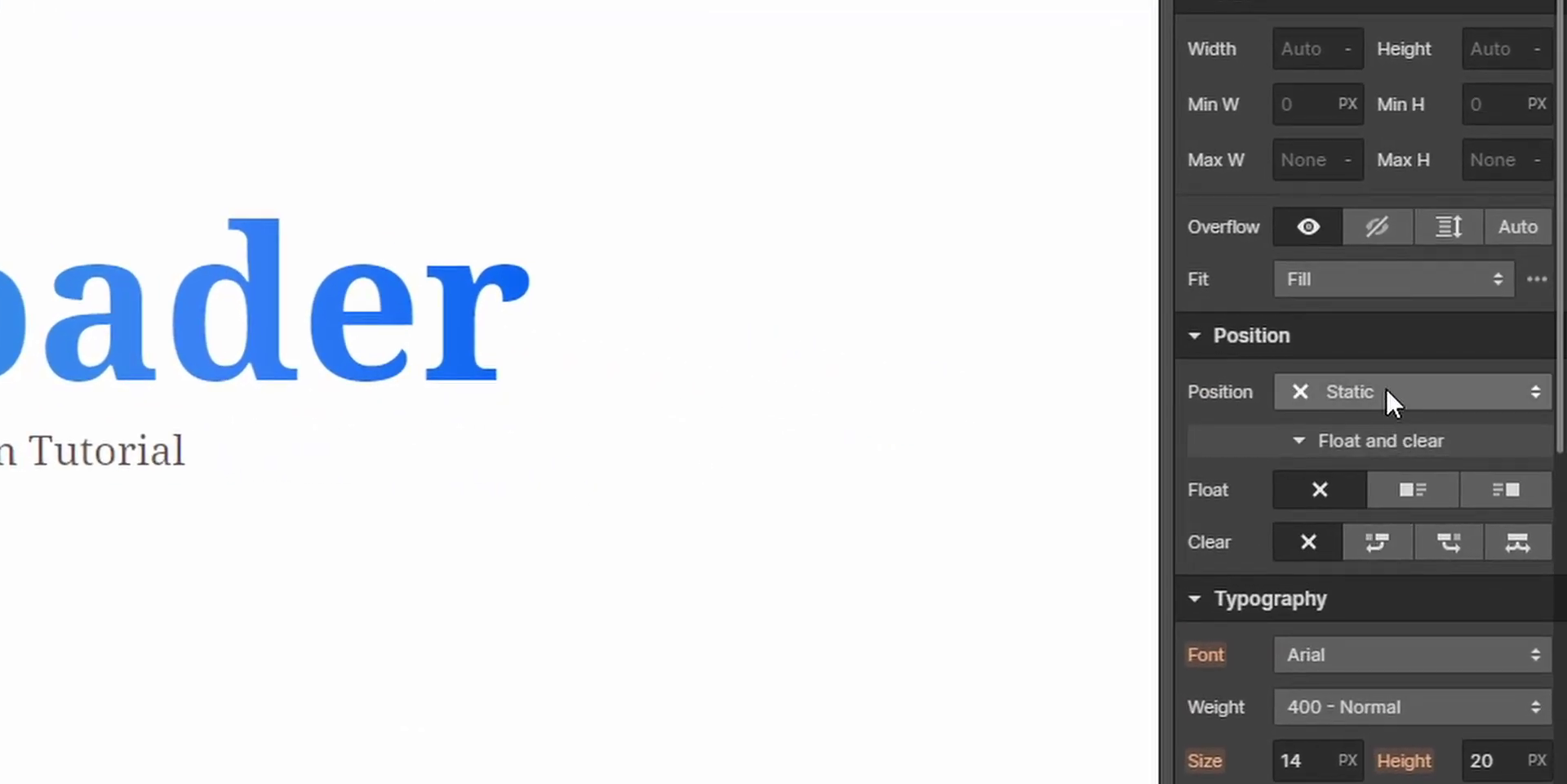
{"action": "left_click", "coordinate": [1420, 412]}
{"action": "left_click", "coordinate": [1380, 506]}
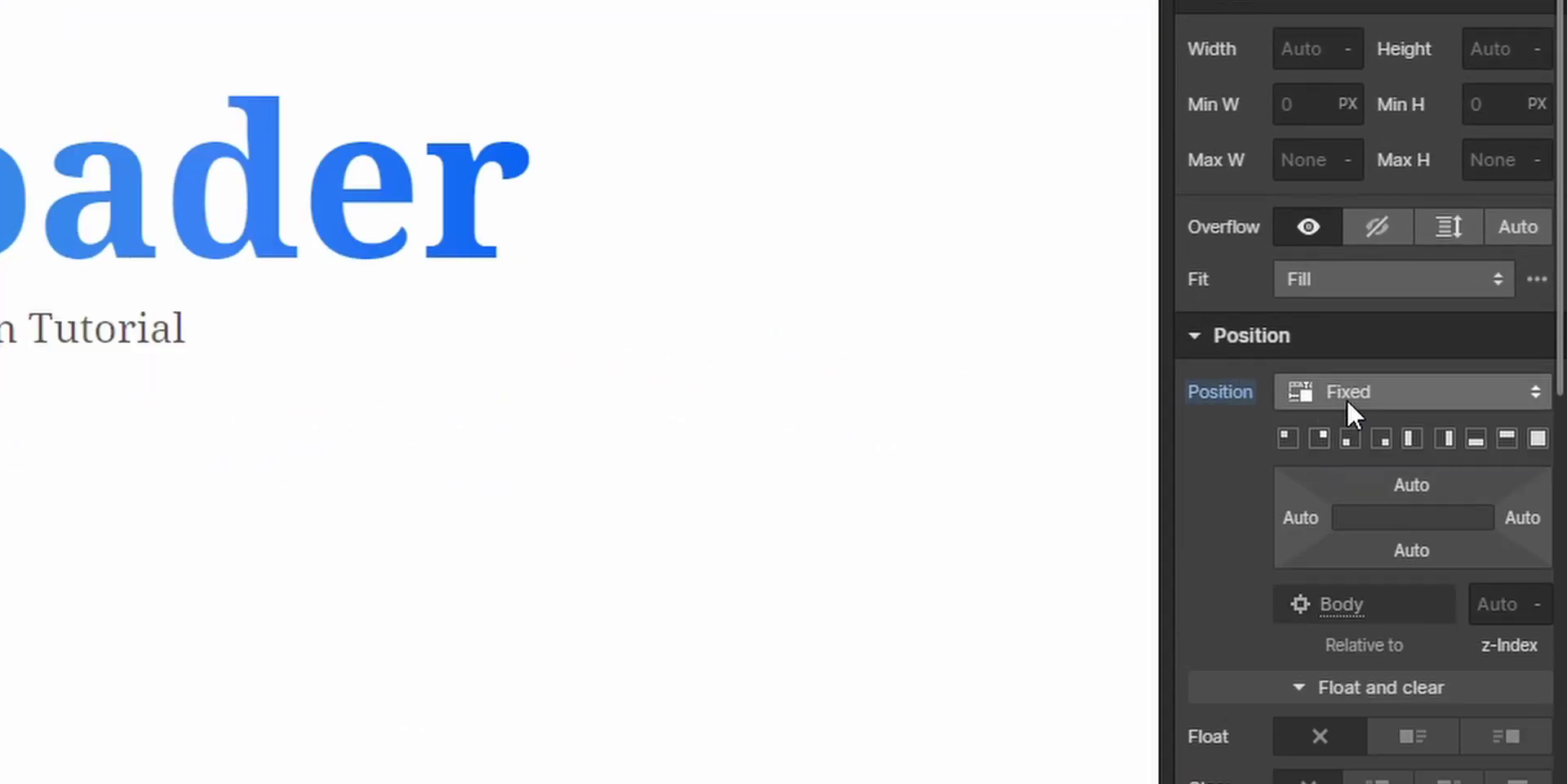
{"action": "left_click", "coordinate": [1537, 441]}
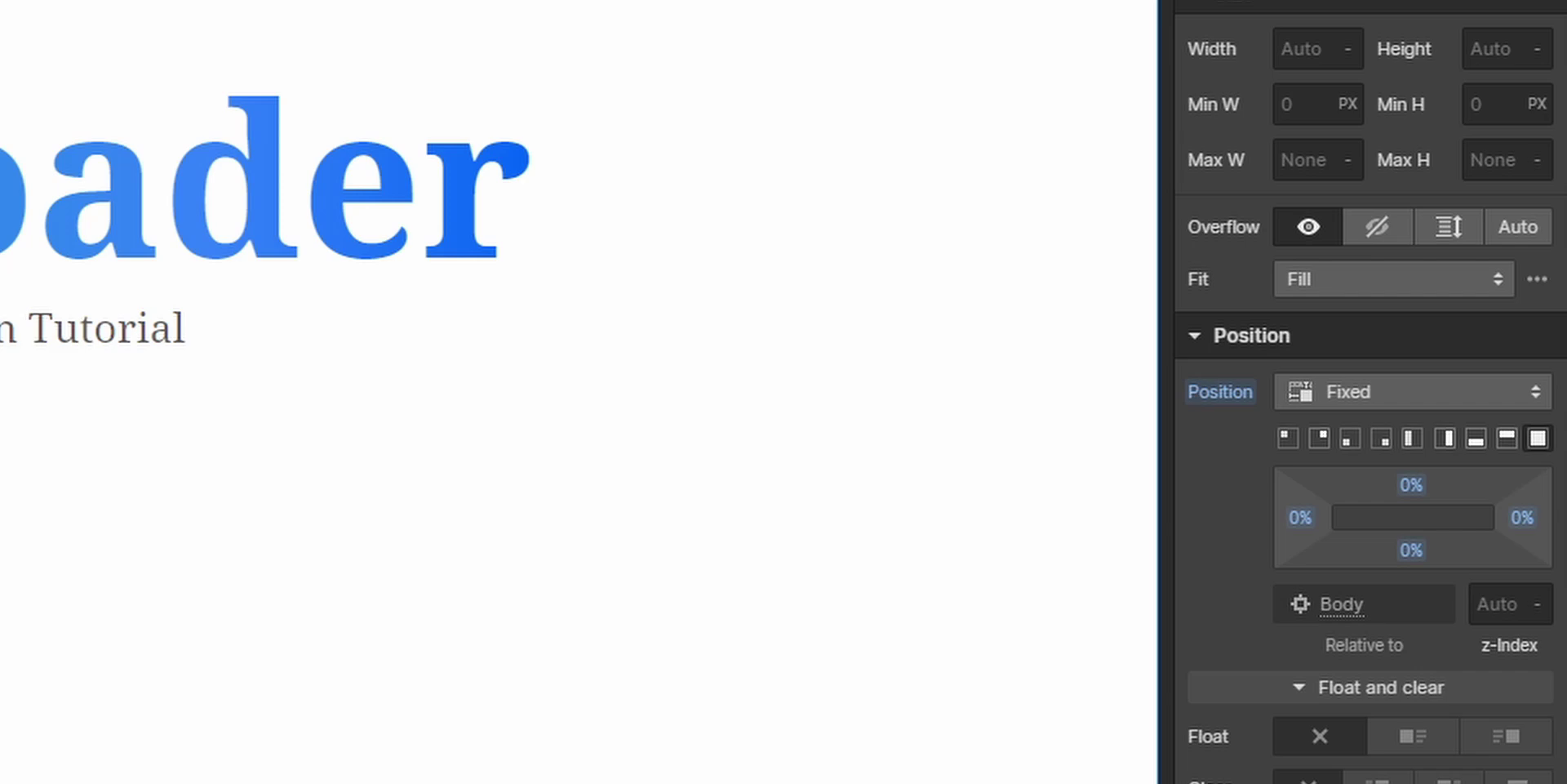
{"action": "left_click", "coordinate": [1486, 606]}
{"action": "type", "text": "100"}
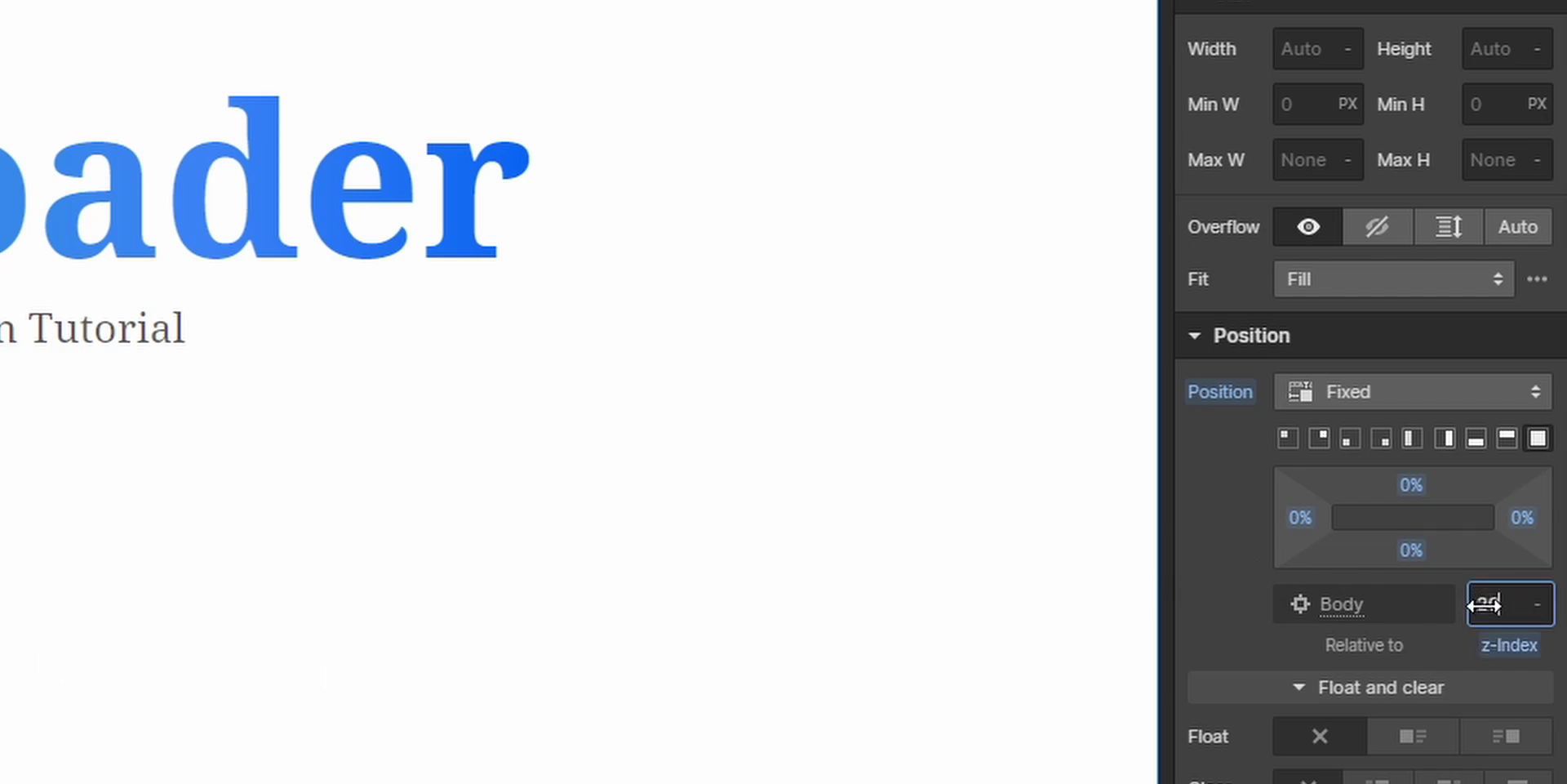
{"action": "key", "text": "BackSpace"}
{"action": "key", "text": "BackSpace"}
{"action": "key", "text": "BackSpace"}
{"action": "type", "text": "390"}
{"action": "key", "text": "Return"}
Step: Give the preloader a blue background colour
{"action": "scroll", "coordinate": [1391, 619], "scroll_direction": "down", "scroll_amount": 12}
{"action": "left_click", "coordinate": [1304, 715]}
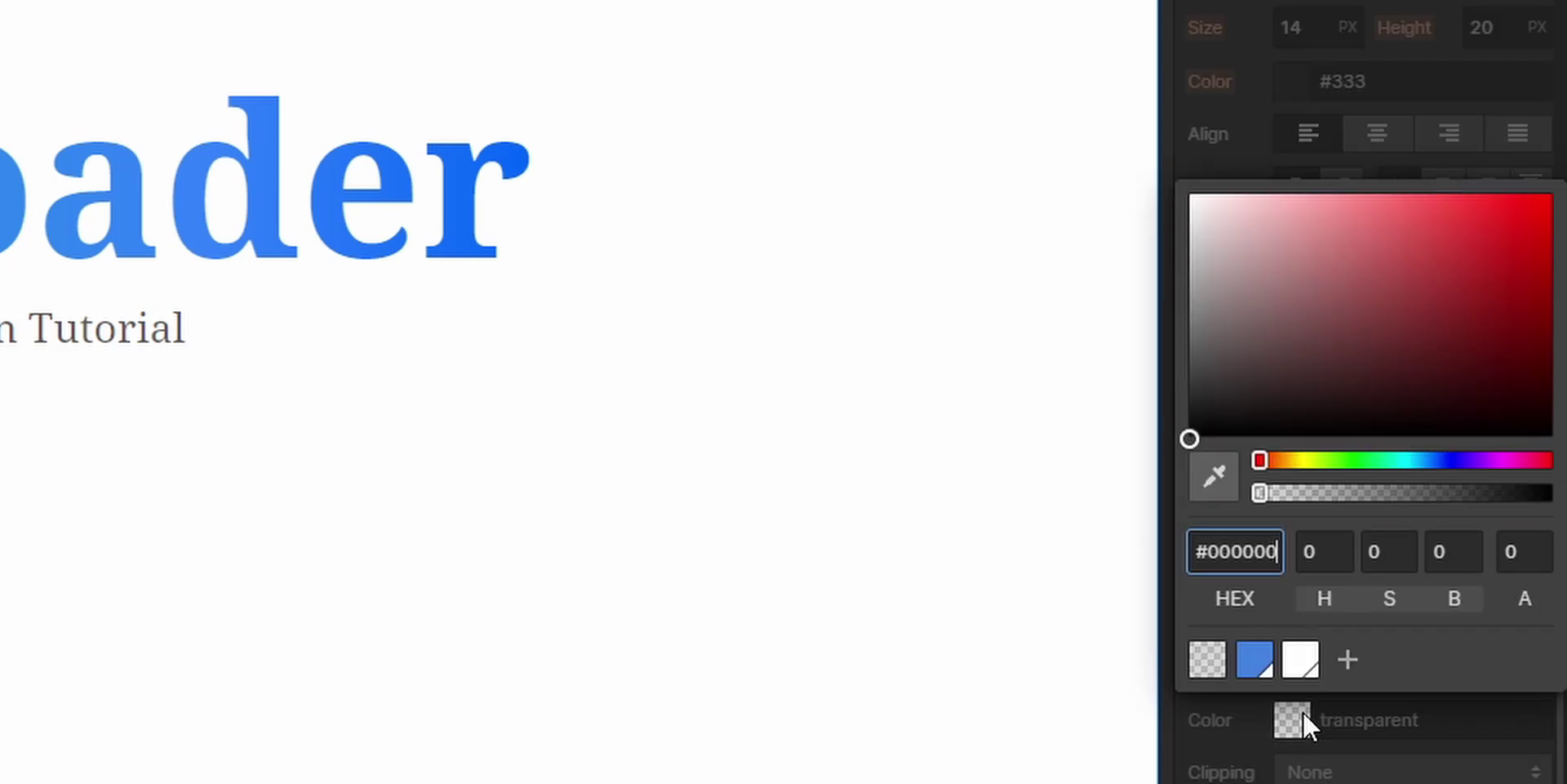
{"action": "left_click", "coordinate": [1257, 653]}
{"action": "left_click", "coordinate": [1251, 736]}
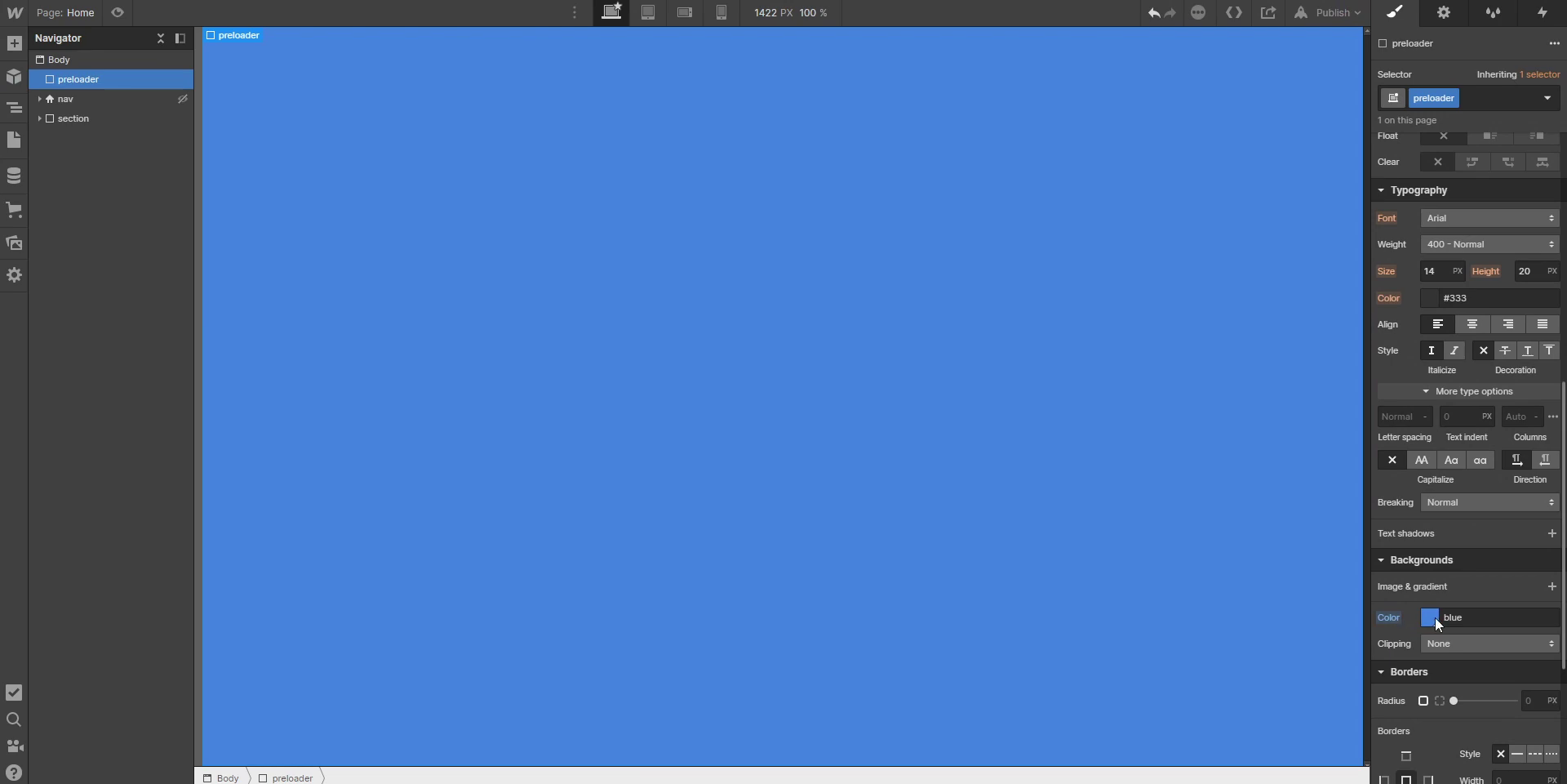
{"action": "scroll", "coordinate": [1435, 617], "scroll_direction": "up", "scroll_amount": 10}
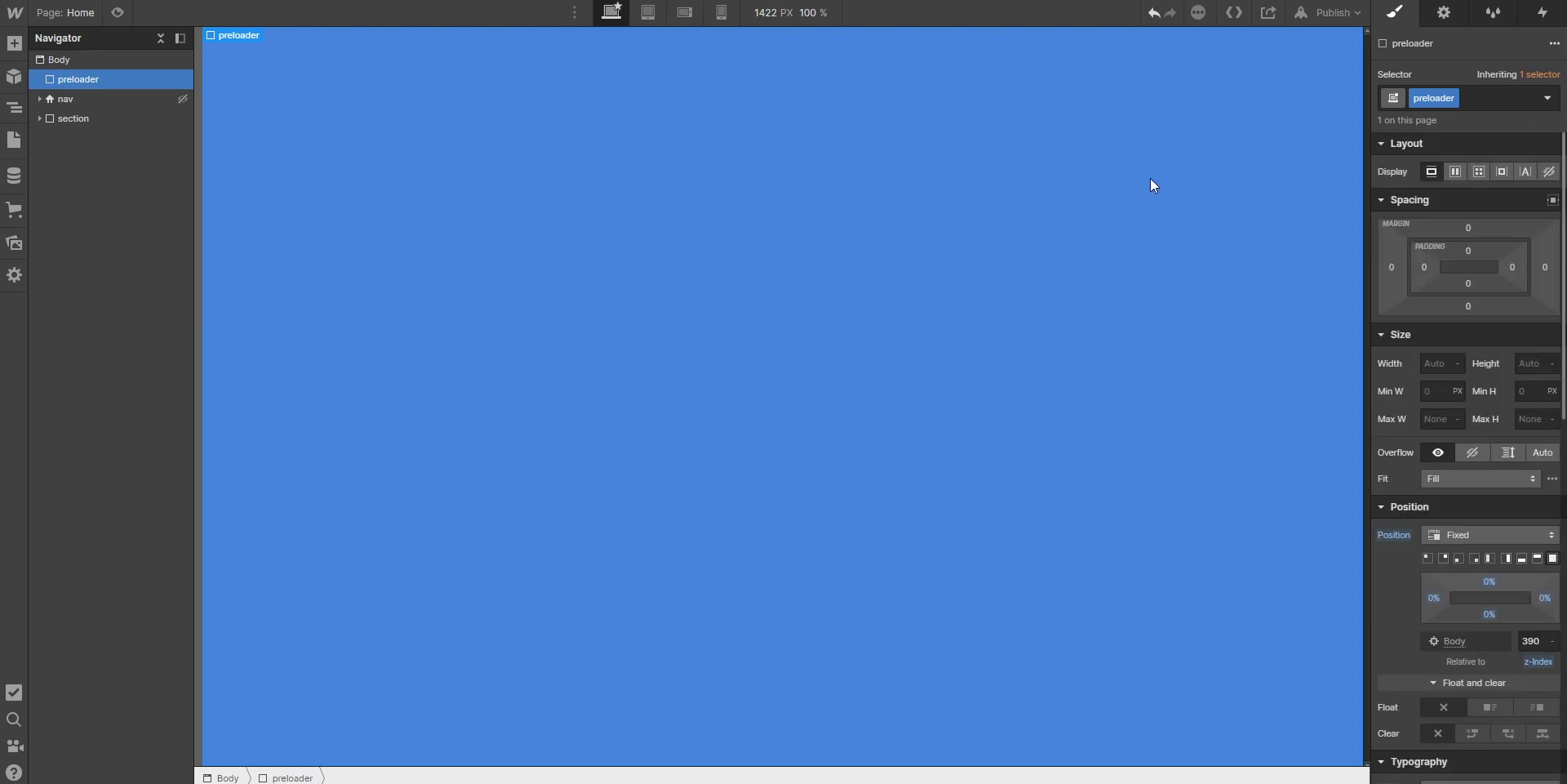
Step: Add two Text Blocks inside the preloader
{"action": "left_click", "coordinate": [14, 43]}
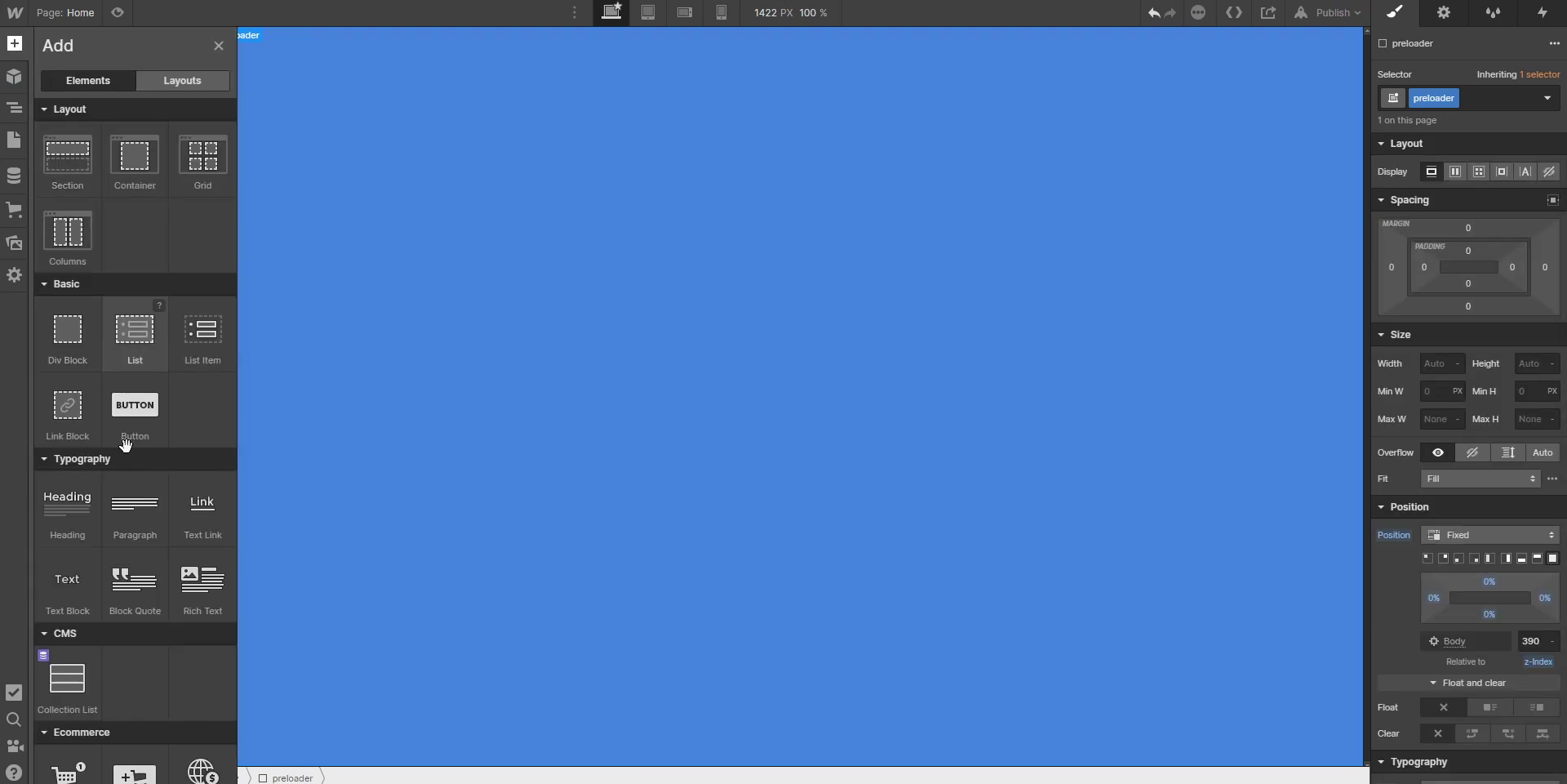
{"action": "left_click", "coordinate": [72, 583]}
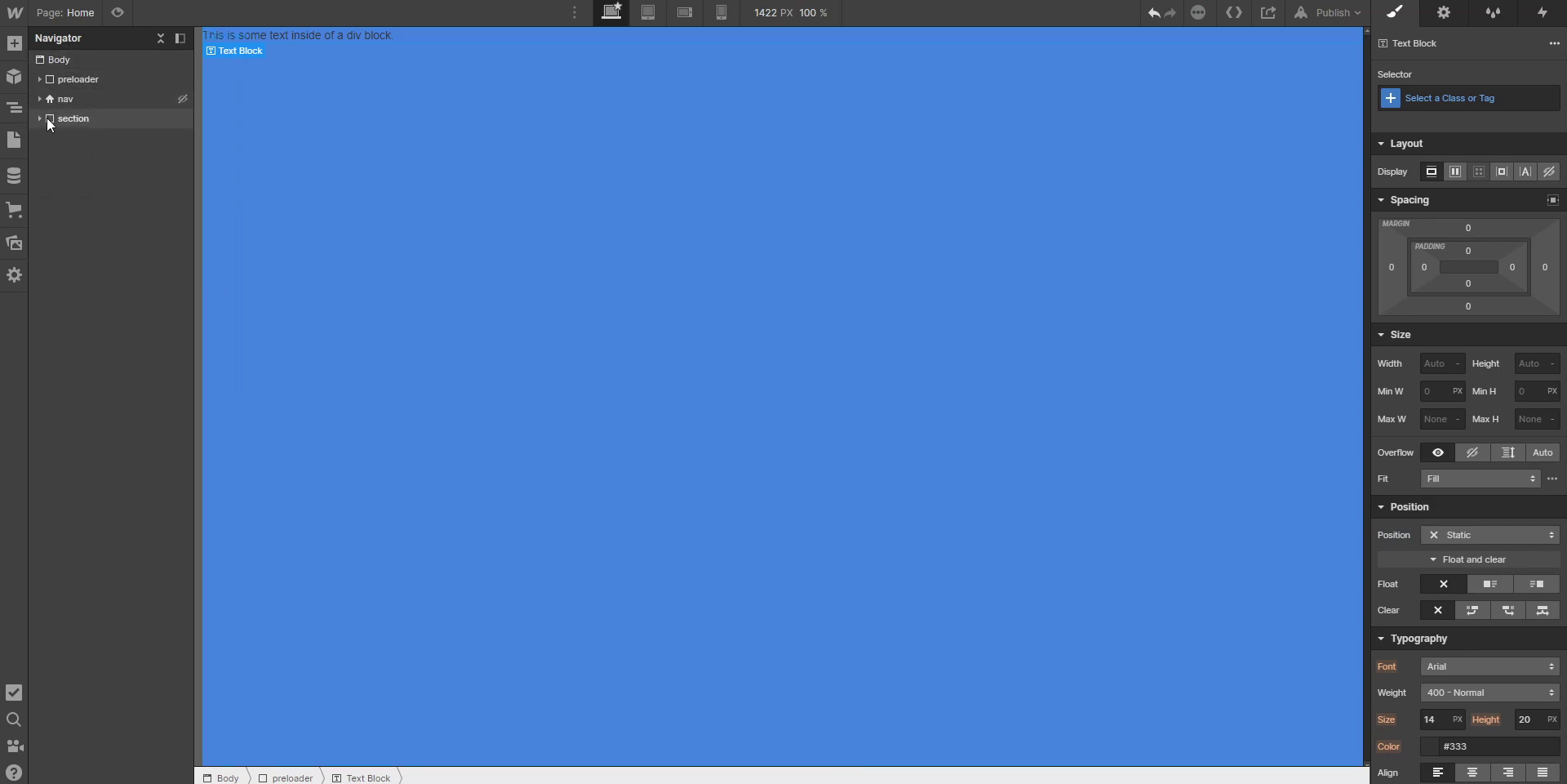
{"action": "left_click", "coordinate": [38, 79]}
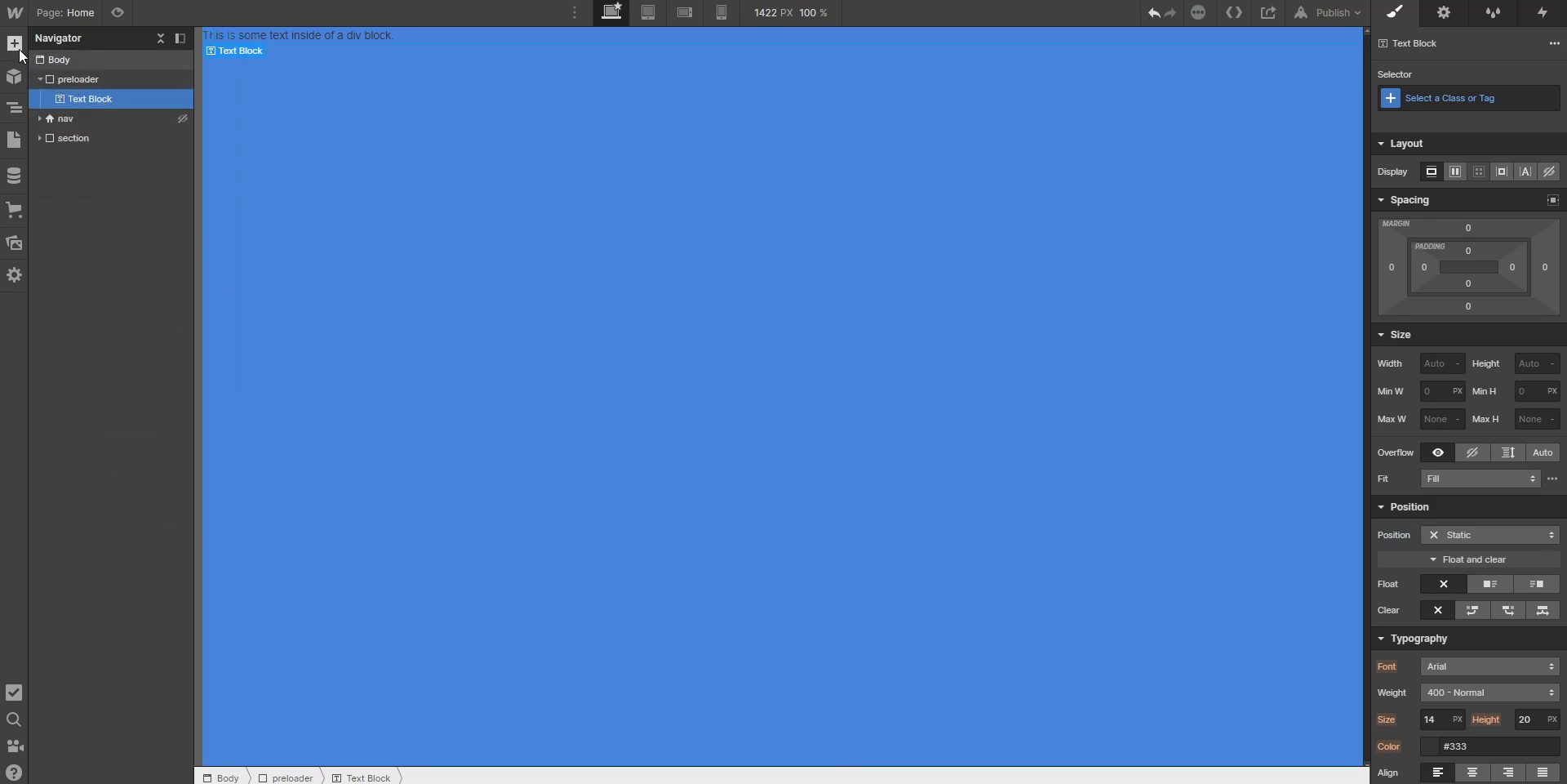
{"action": "left_click", "coordinate": [15, 46]}
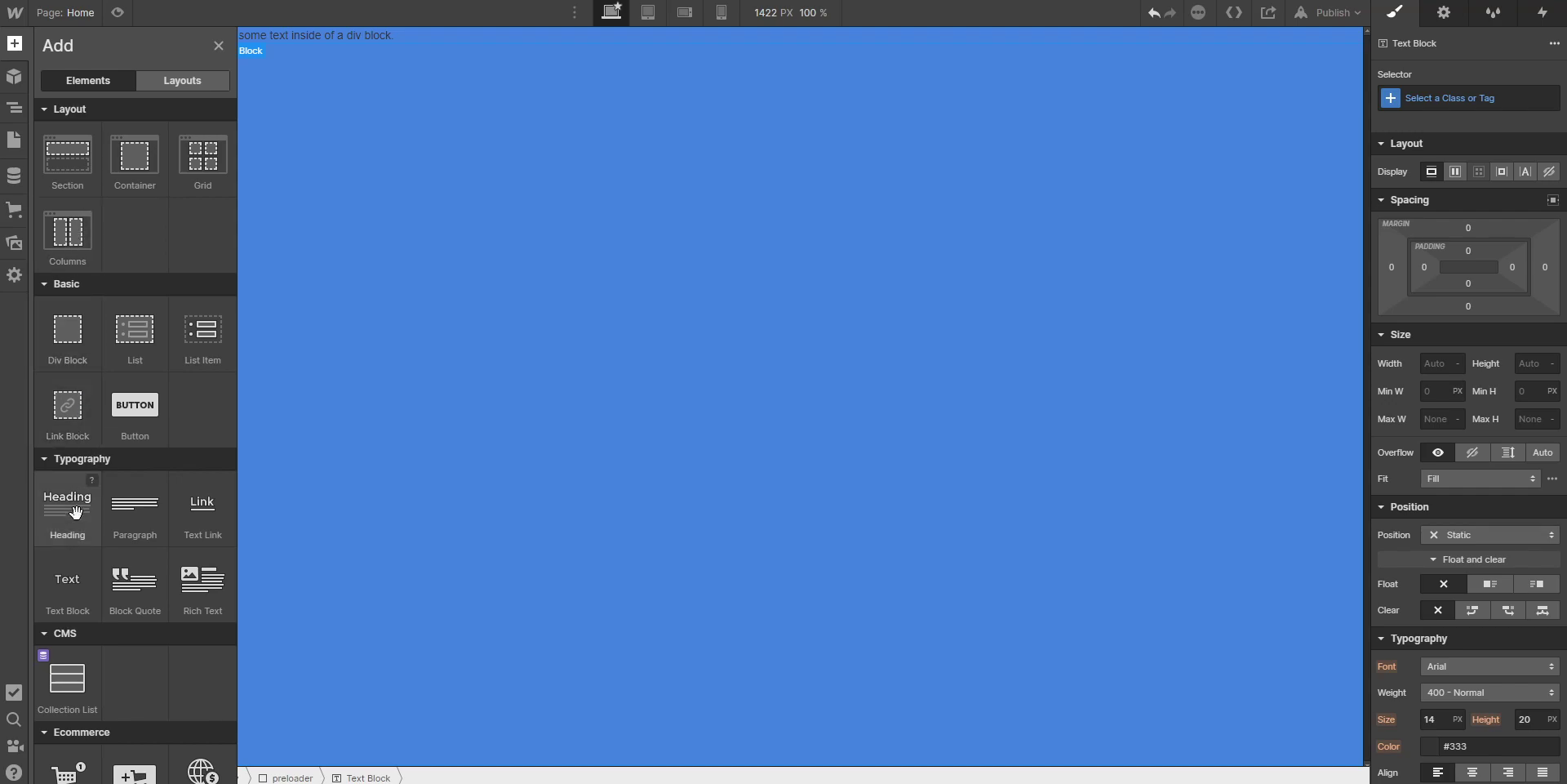
{"action": "left_click", "coordinate": [67, 579]}
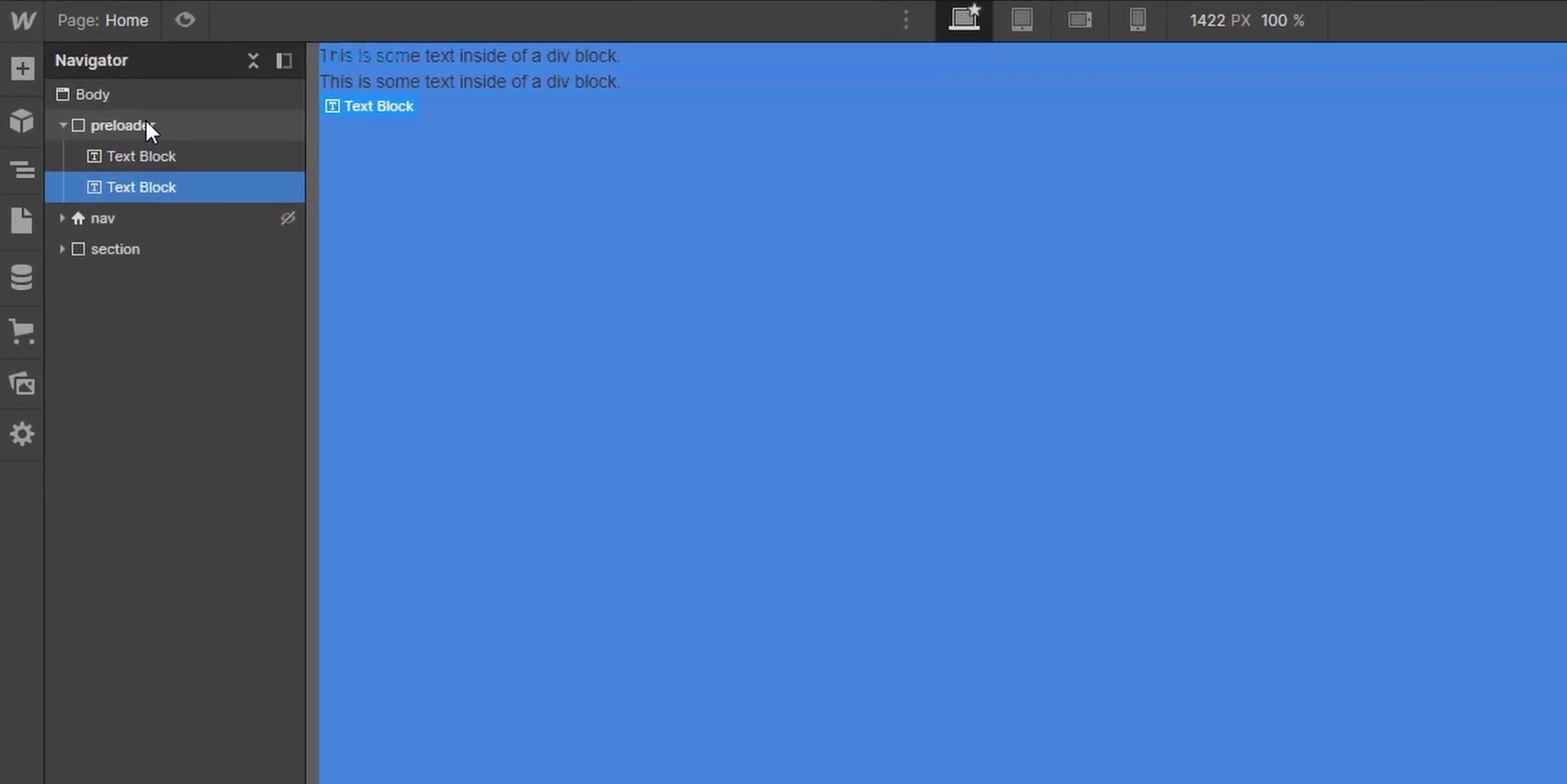
{"action": "left_click", "coordinate": [148, 126]}
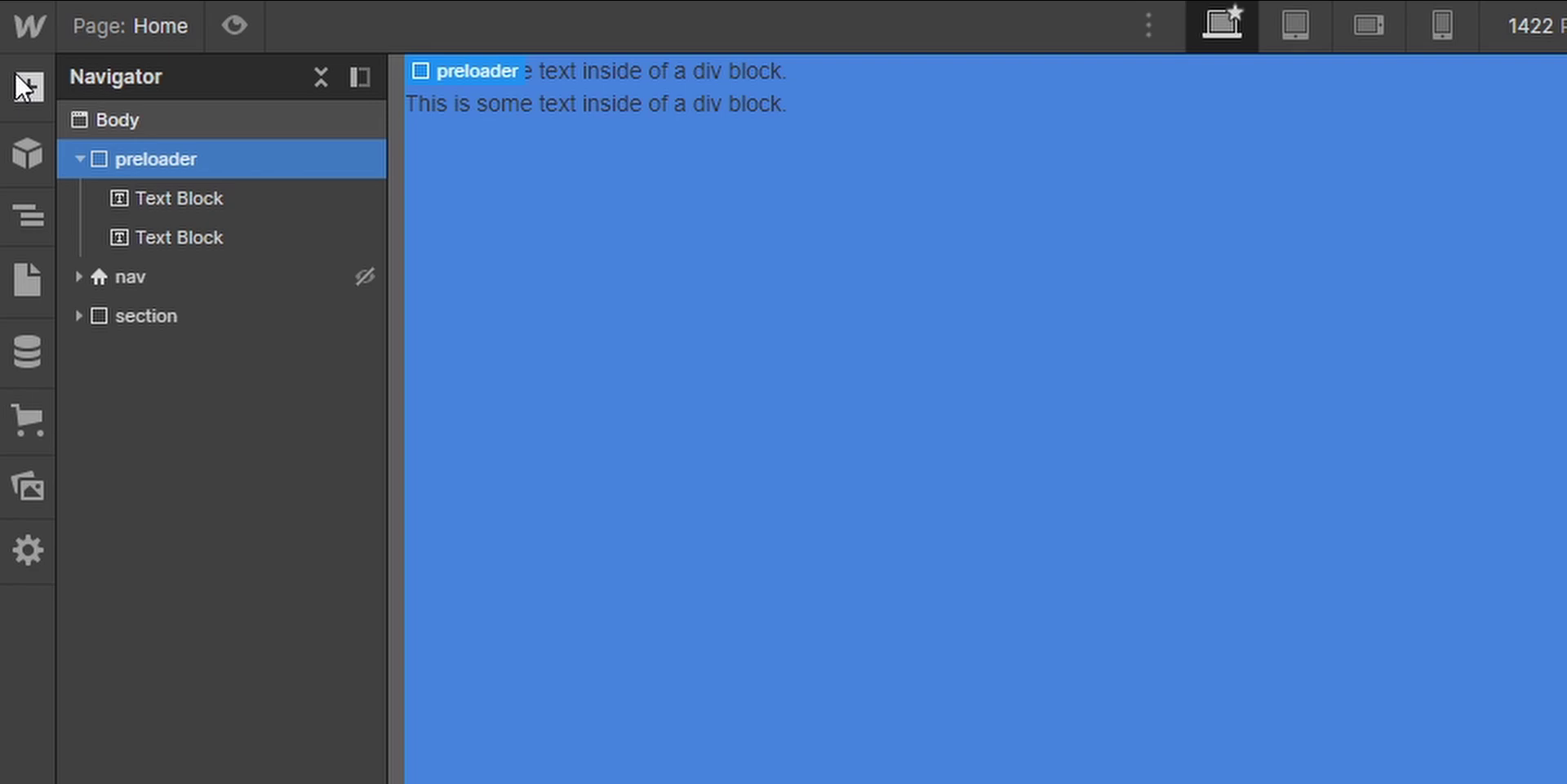
Step: Add a Div Block at the top of the preloader and nest both Text Blocks inside it
{"action": "left_click", "coordinate": [24, 86]}
{"action": "left_click", "coordinate": [133, 647]}
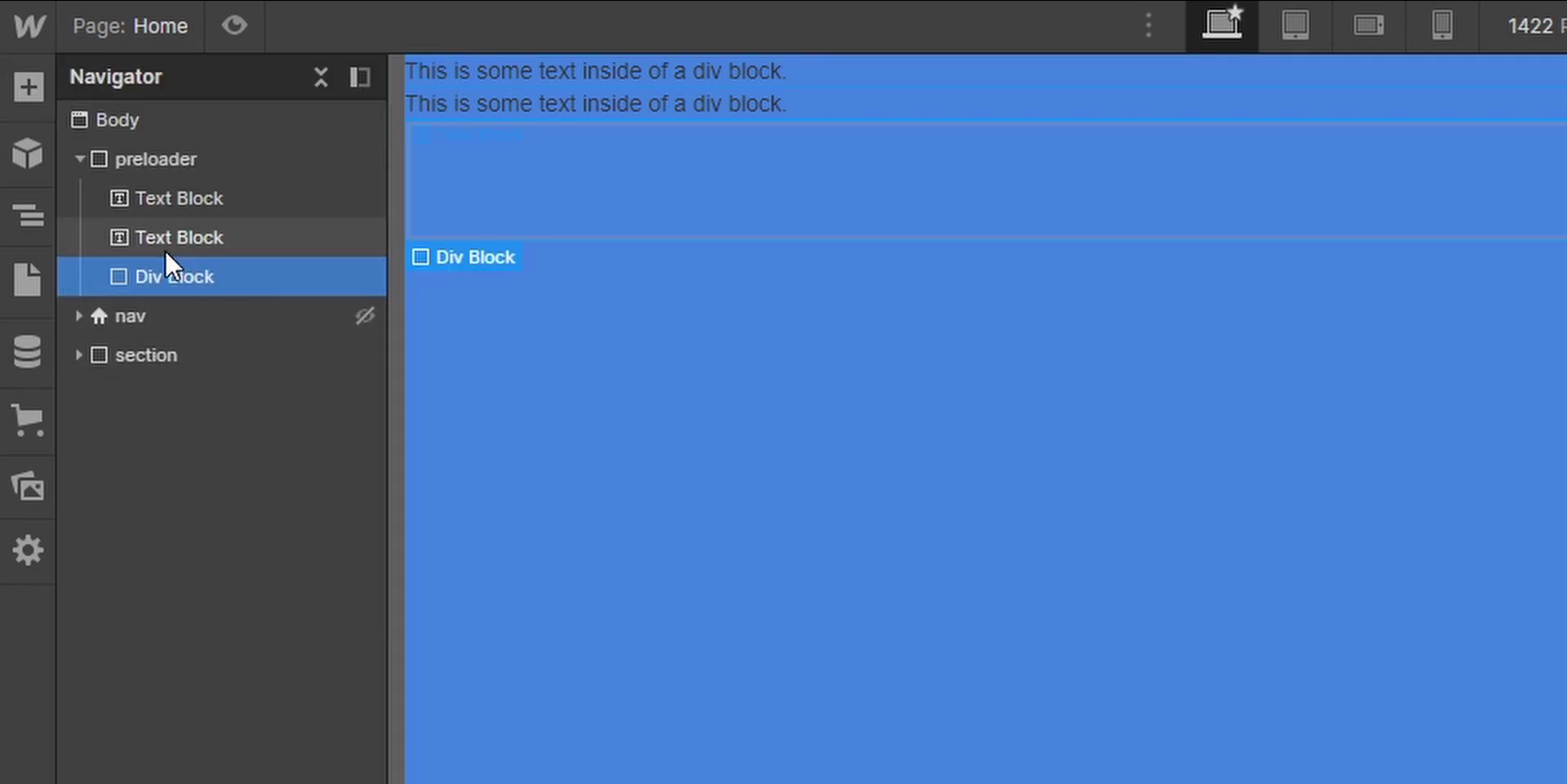
{"action": "left_click_drag", "start_coordinate": [166, 254], "coordinate": [164, 186]}
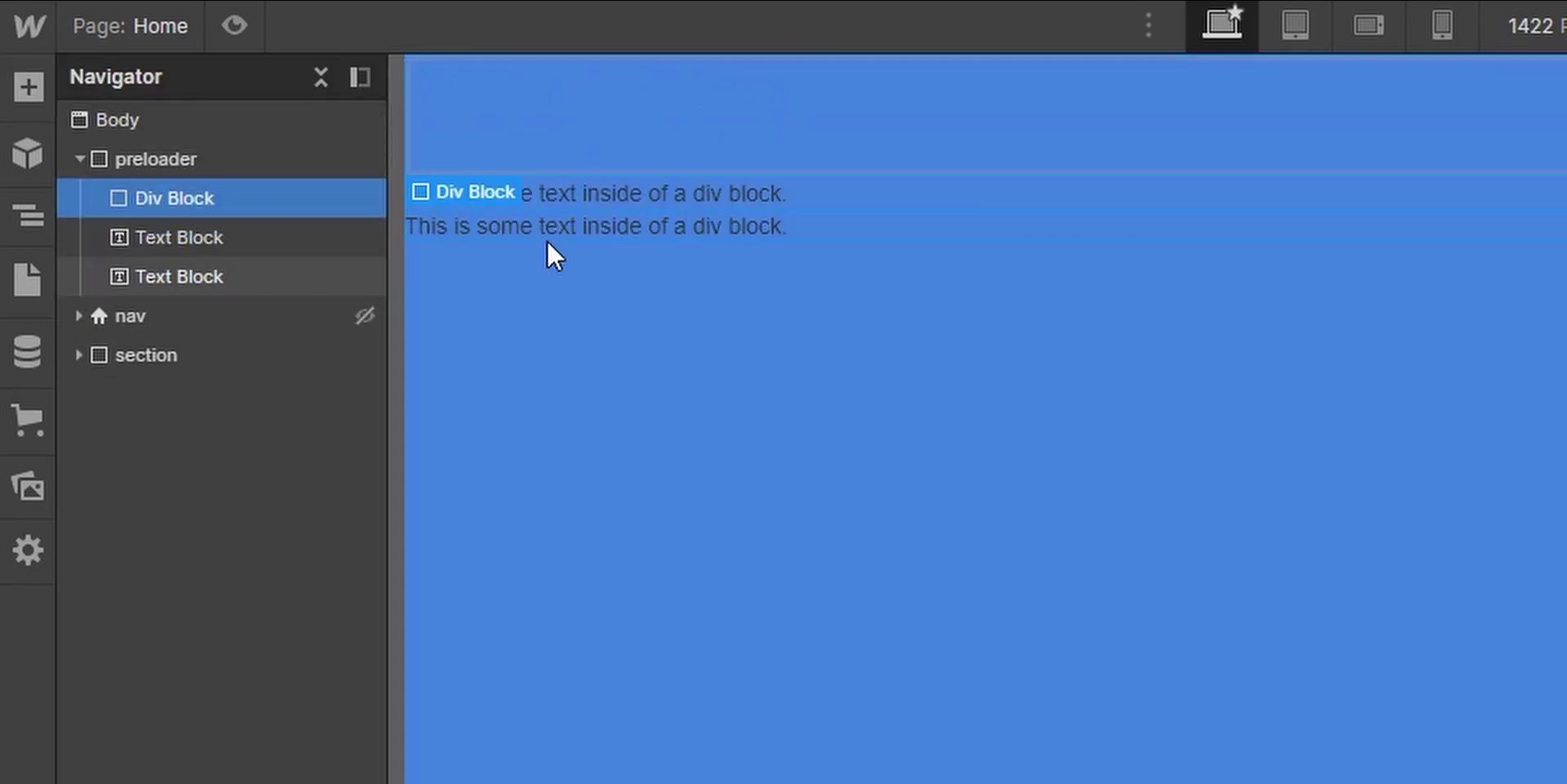
{"action": "left_click_drag", "start_coordinate": [179, 235], "coordinate": [185, 197]}
{"action": "left_click", "coordinate": [193, 277]}
{"action": "left_click_drag", "start_coordinate": [193, 278], "coordinate": [188, 204]}
{"action": "left_click", "coordinate": [187, 196]}
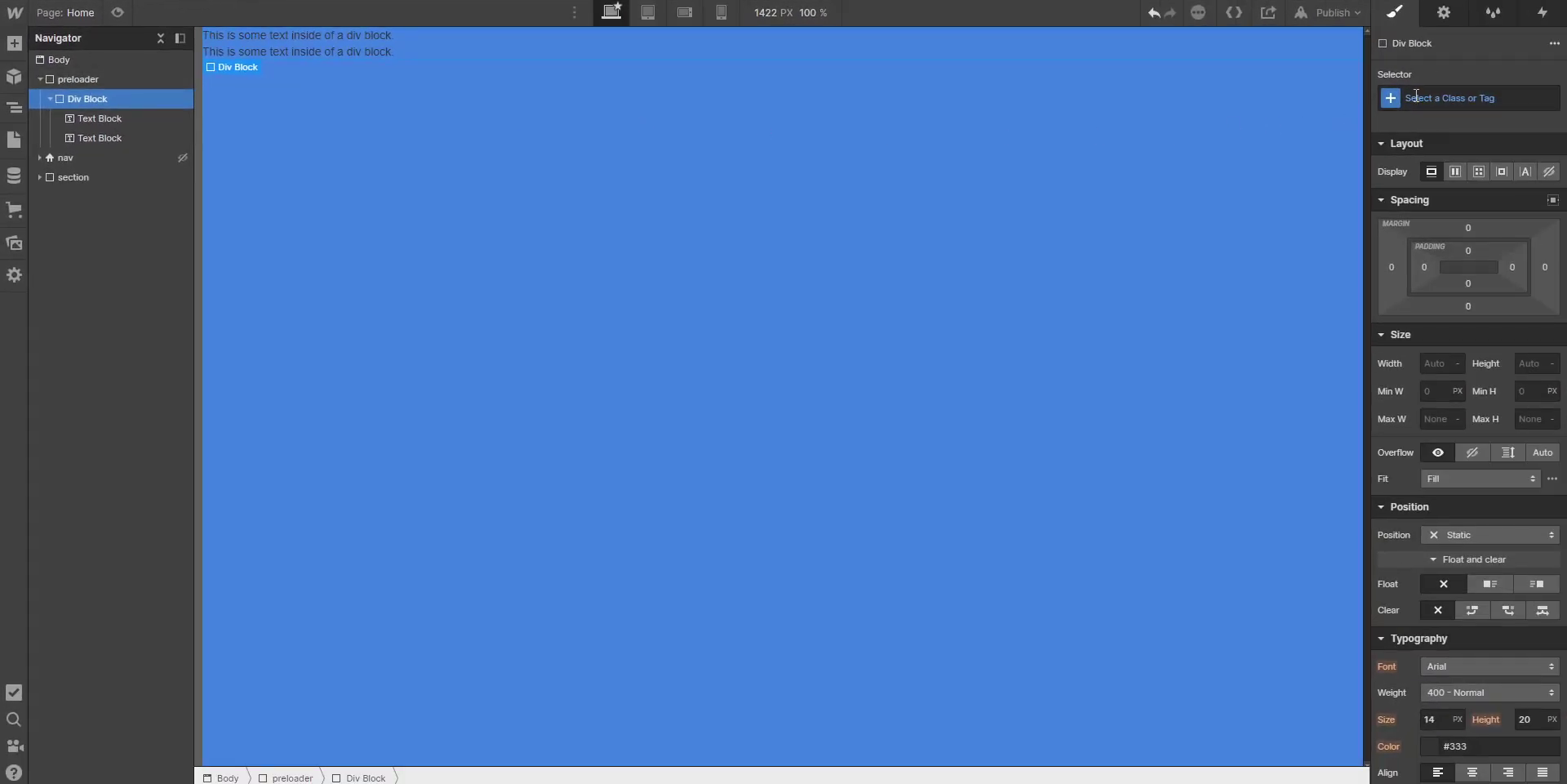
Step: Enter the class name 'preloader-content' for the inner div
{"action": "left_click", "coordinate": [1417, 97]}
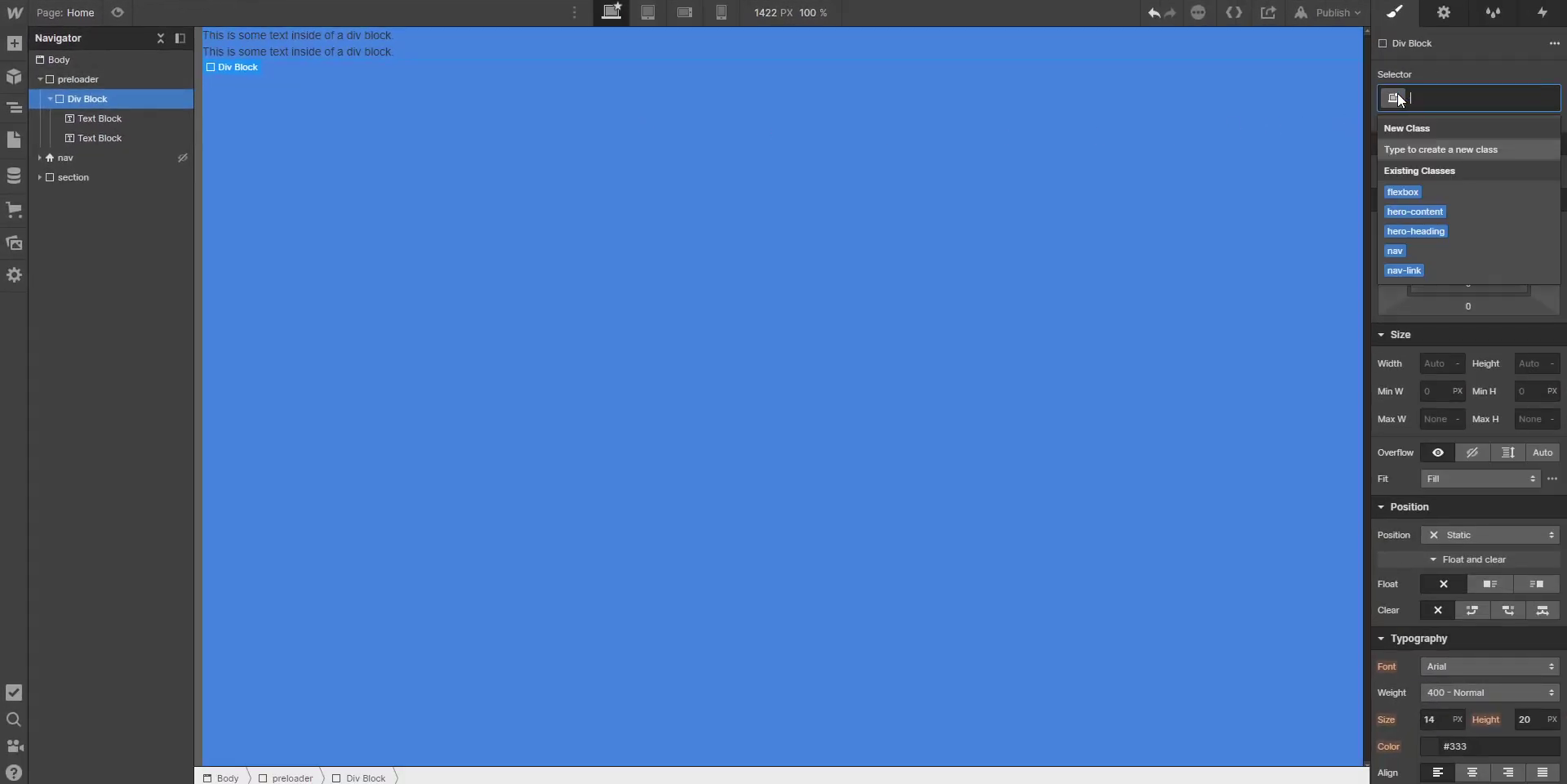
{"action": "type", "text": "co"}
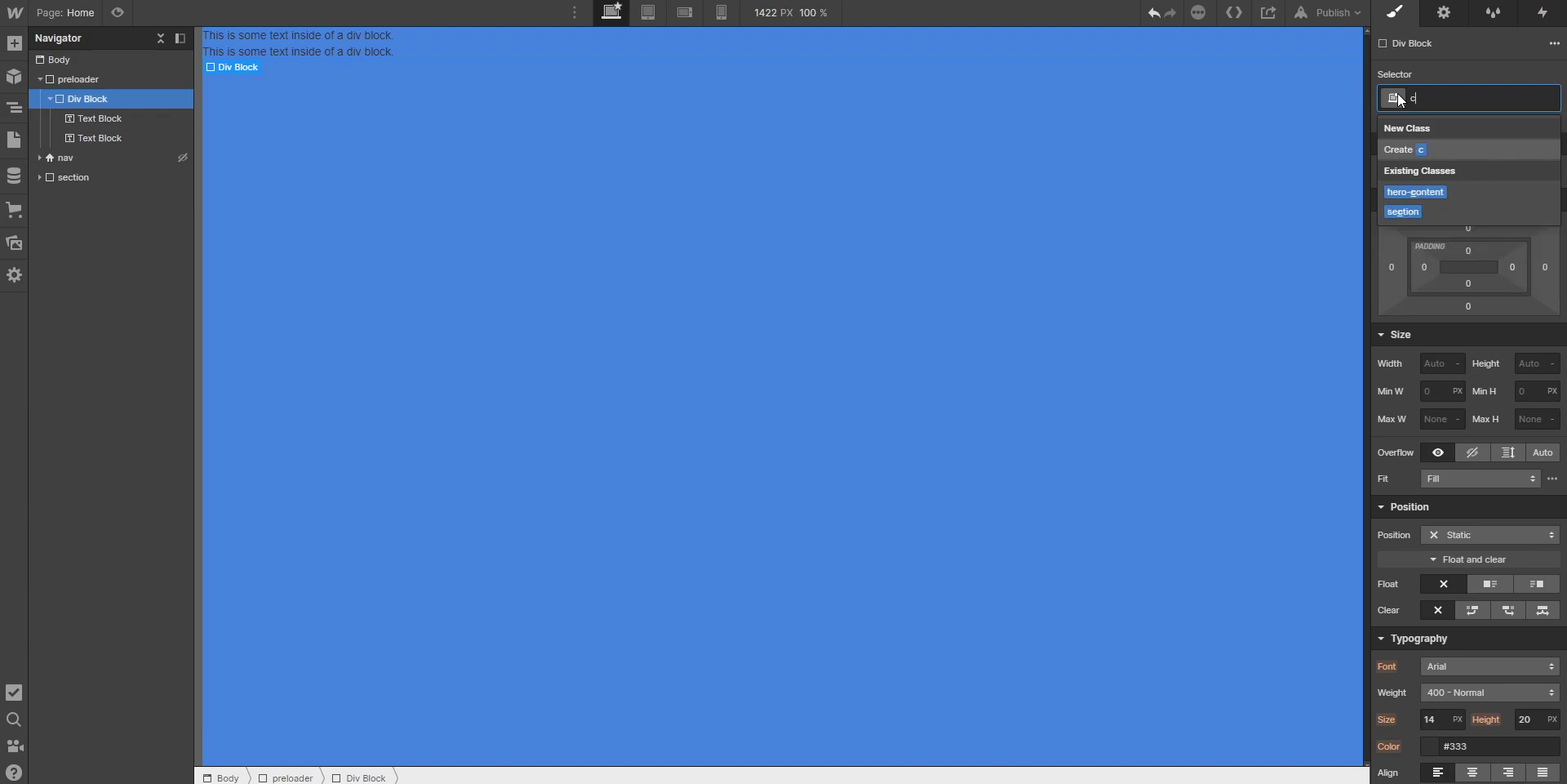
{"action": "key", "text": "BackSpace"}
{"action": "type", "text": "preload"}
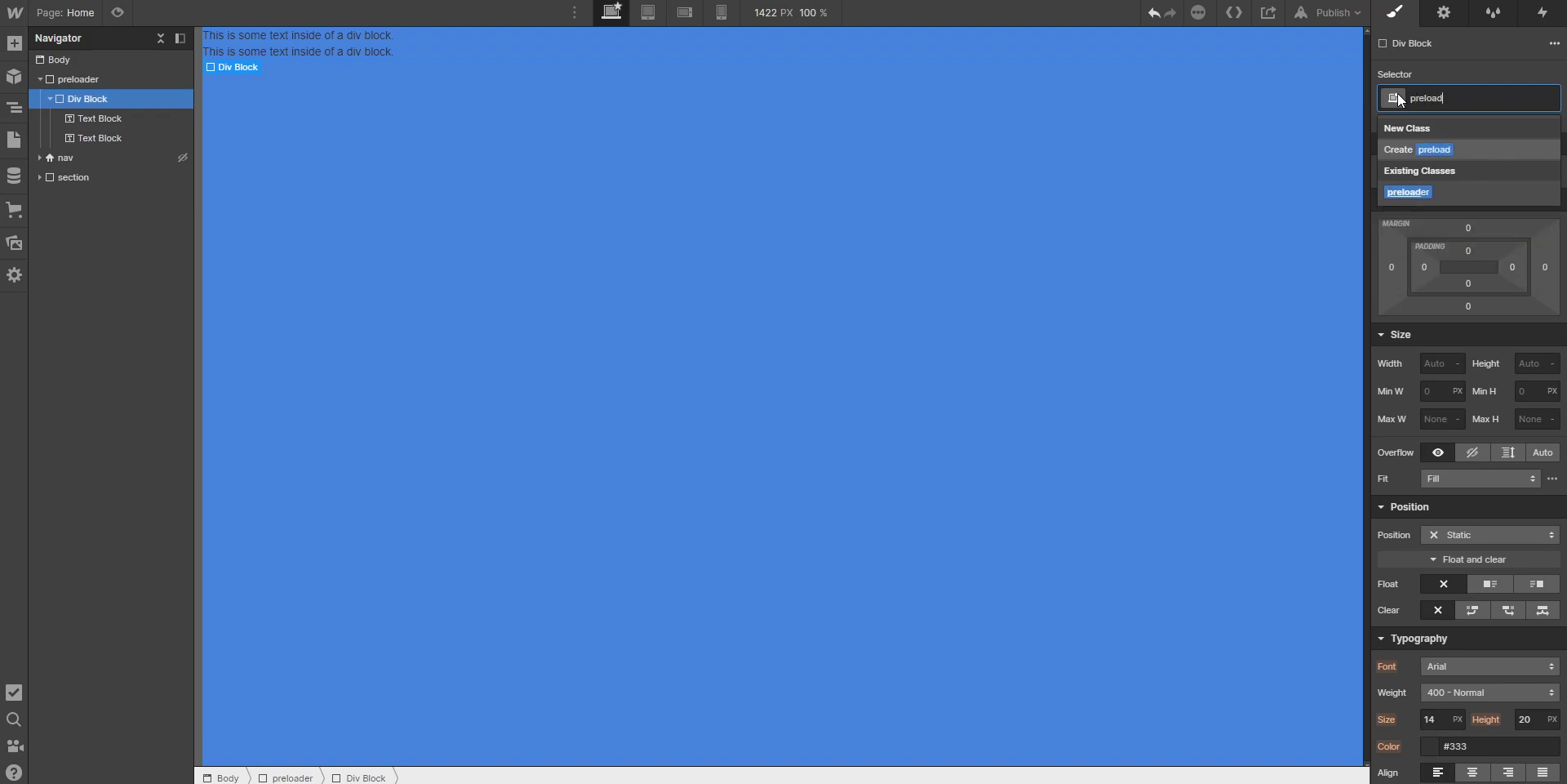
{"action": "type", "text": "er-content"}
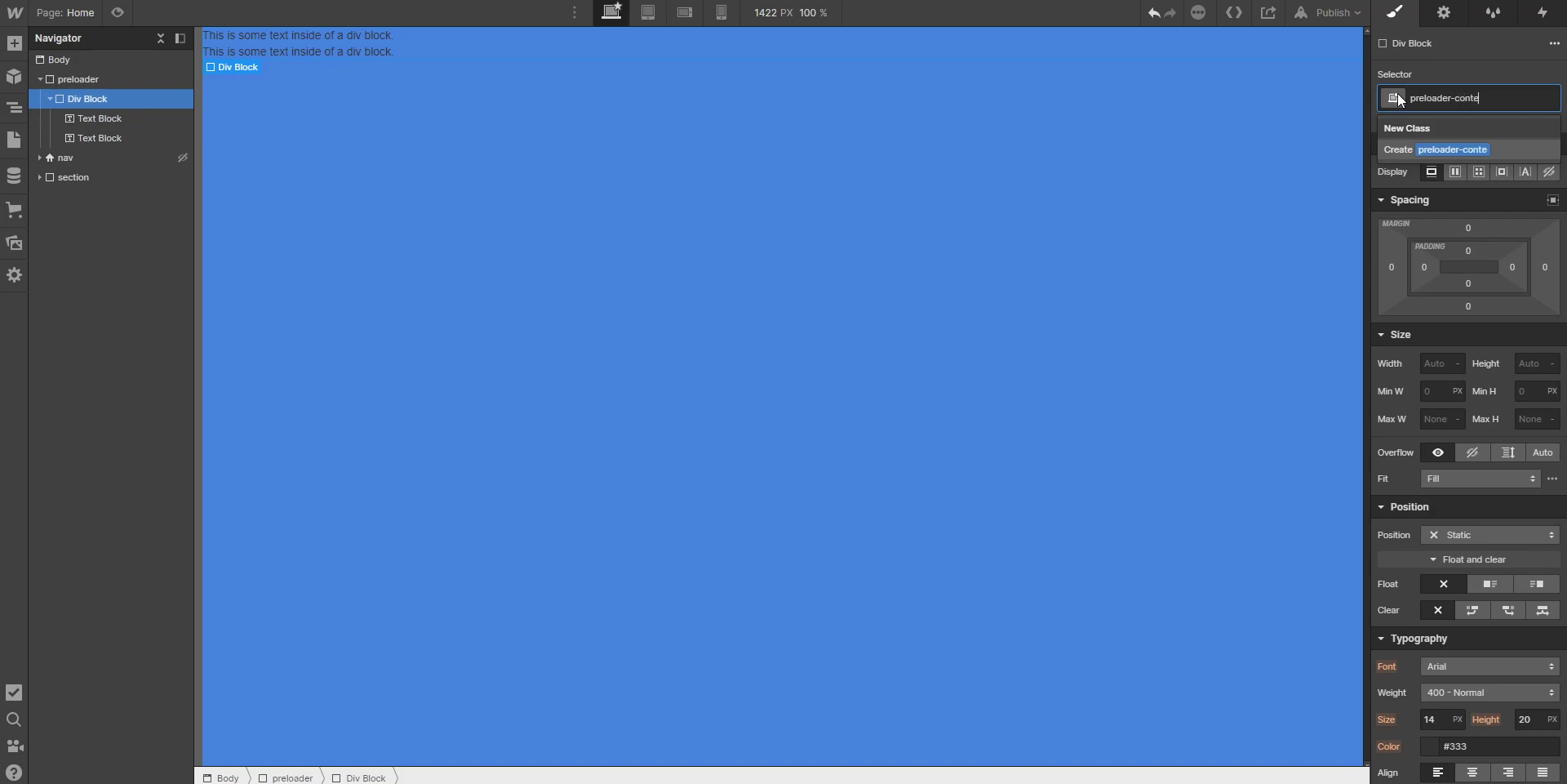
Step: Apply preloader-content, then make the preloader a vertical flex container centred both ways
{"action": "left_click", "coordinate": [1419, 155]}
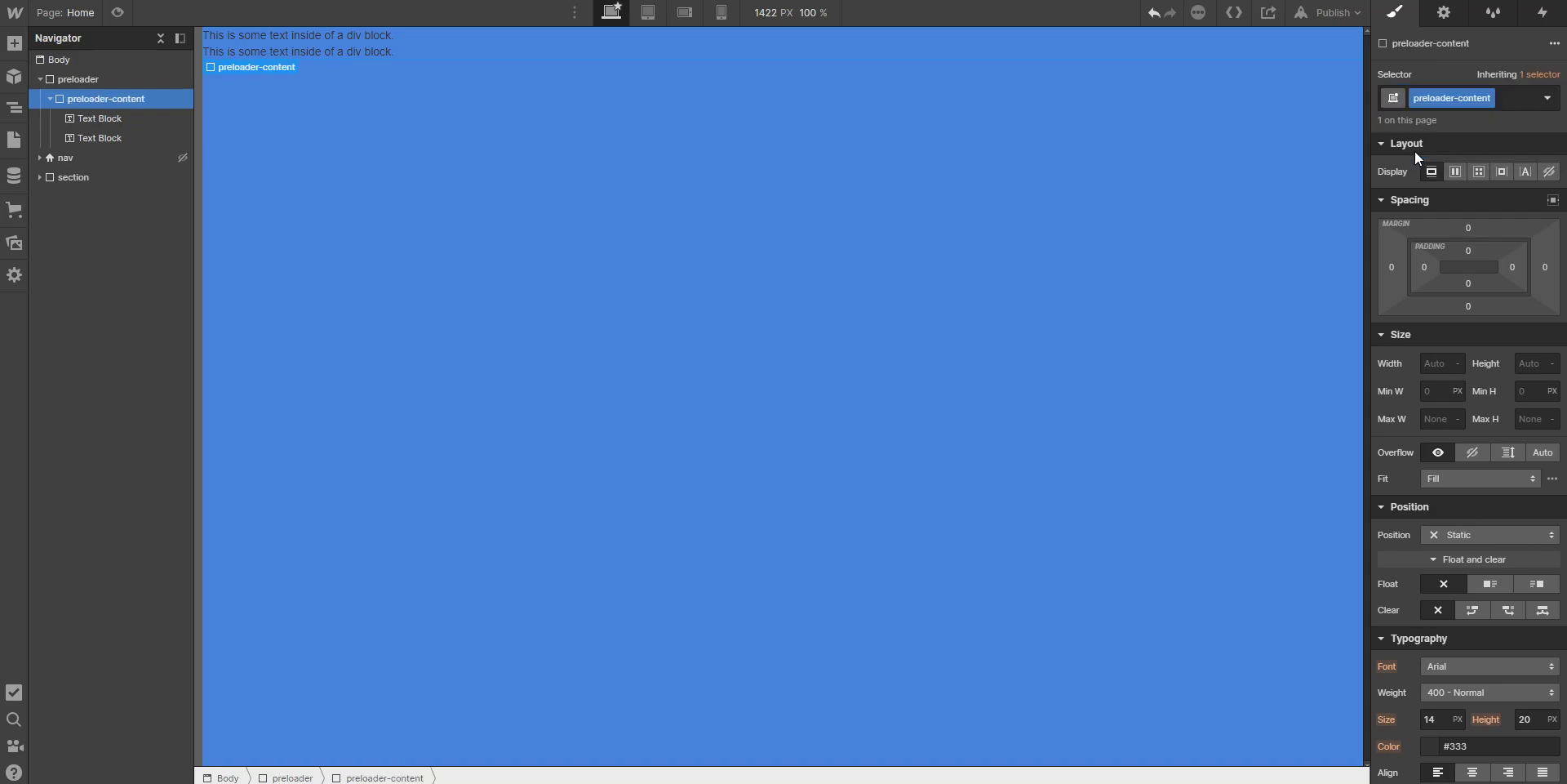
{"action": "left_click", "coordinate": [93, 84]}
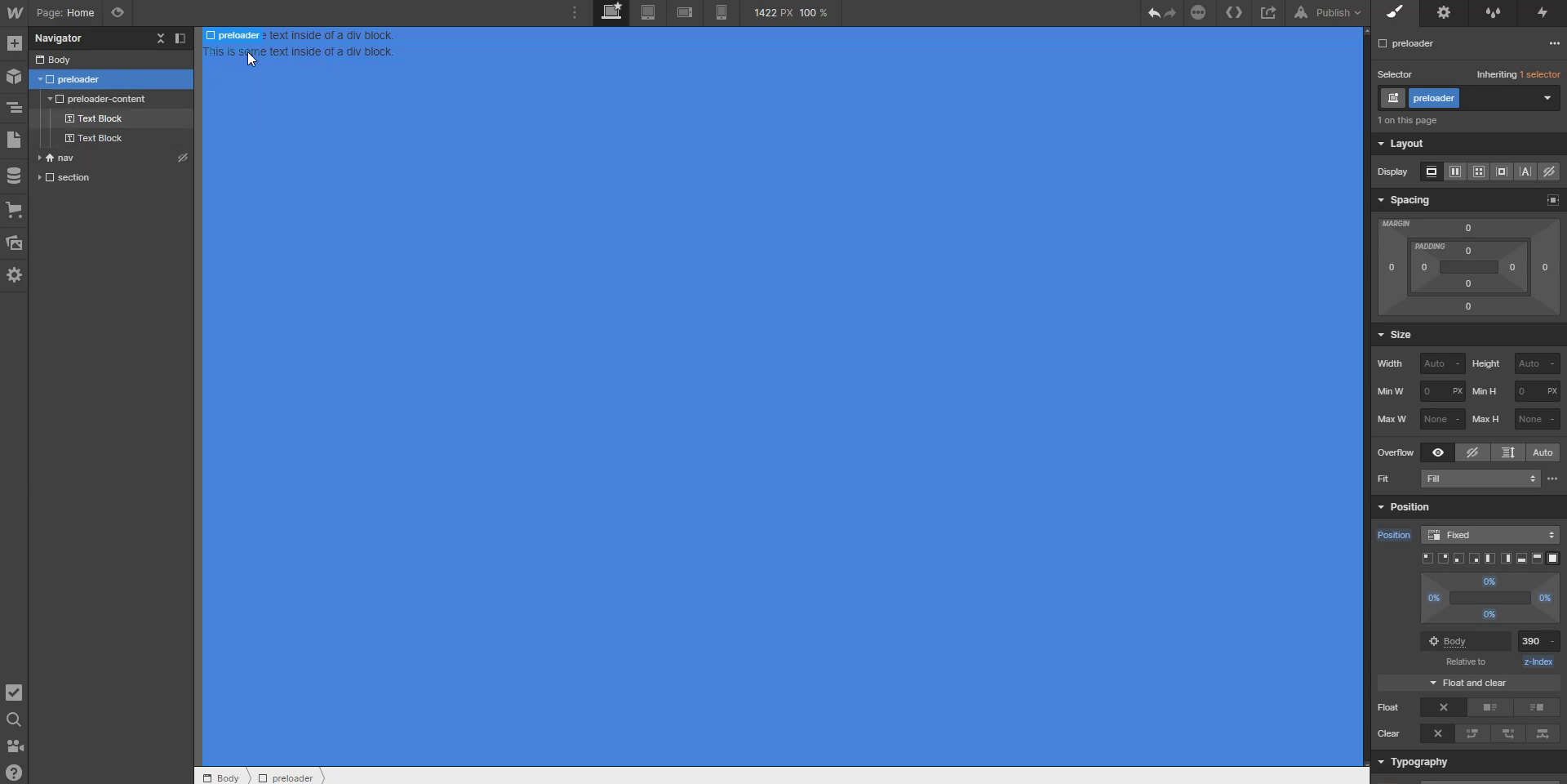
{"action": "left_click", "coordinate": [1455, 171]}
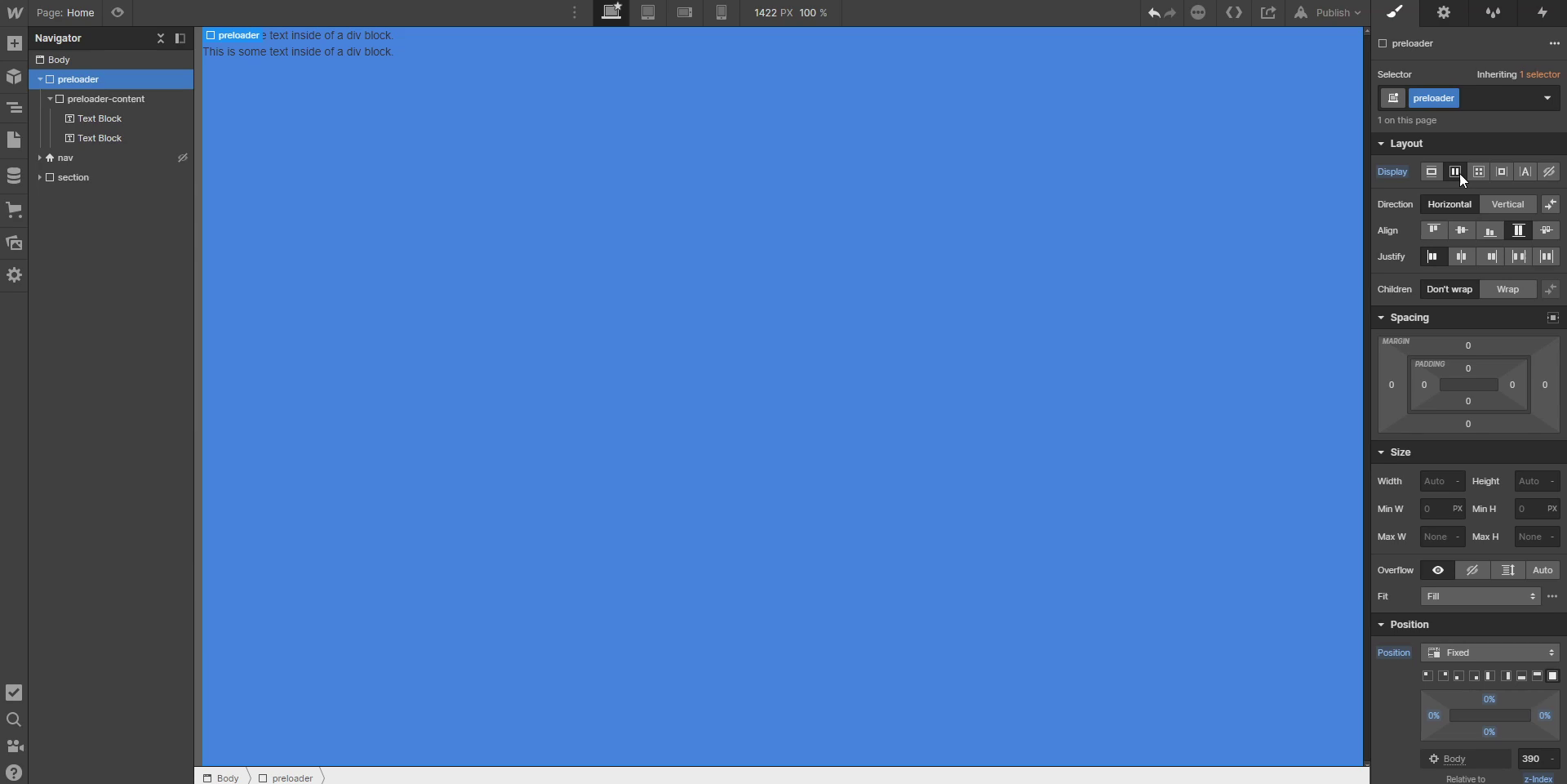
{"action": "left_click", "coordinate": [1502, 204]}
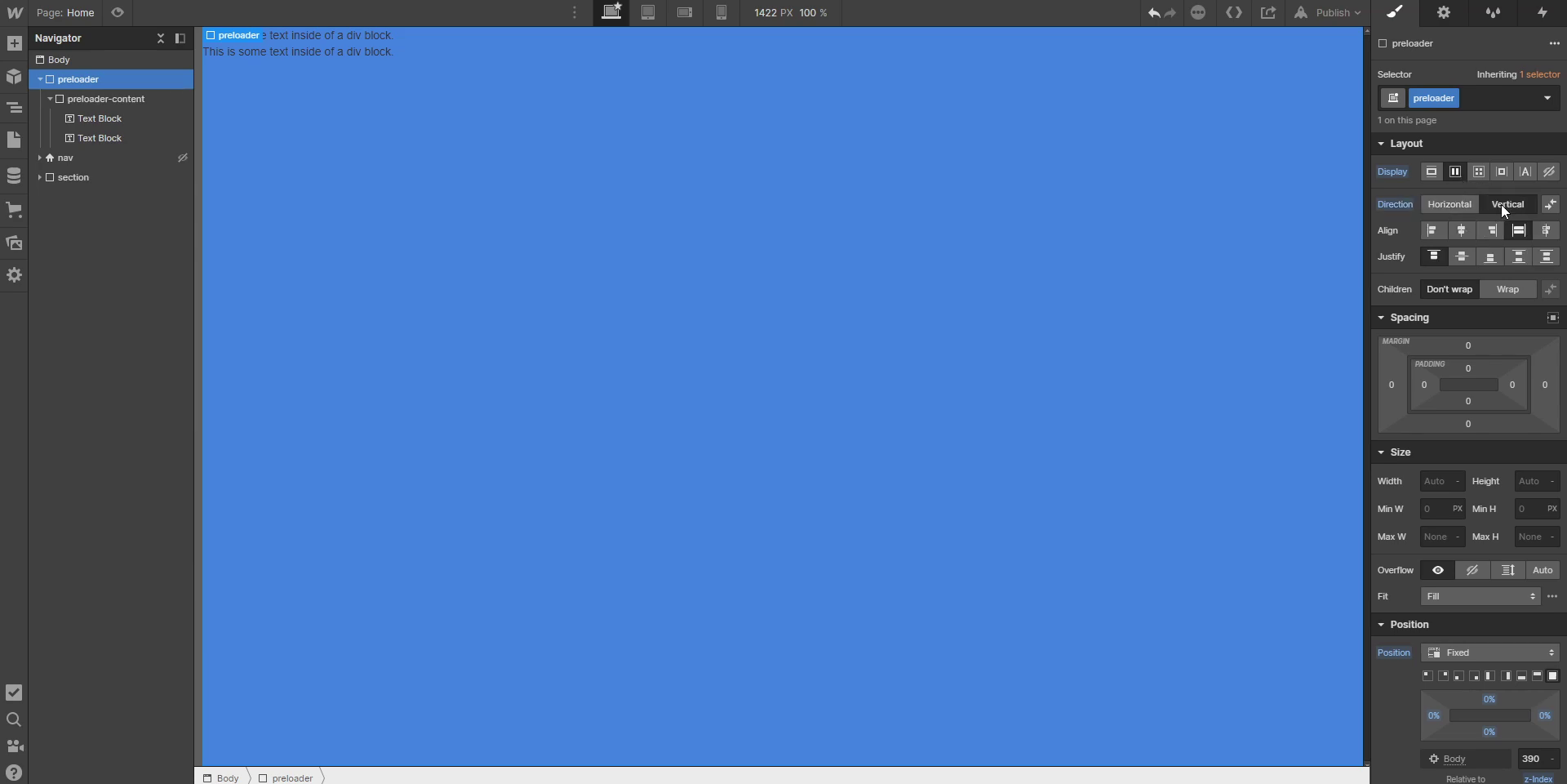
{"action": "left_click", "coordinate": [1467, 228]}
{"action": "left_click", "coordinate": [1466, 255]}
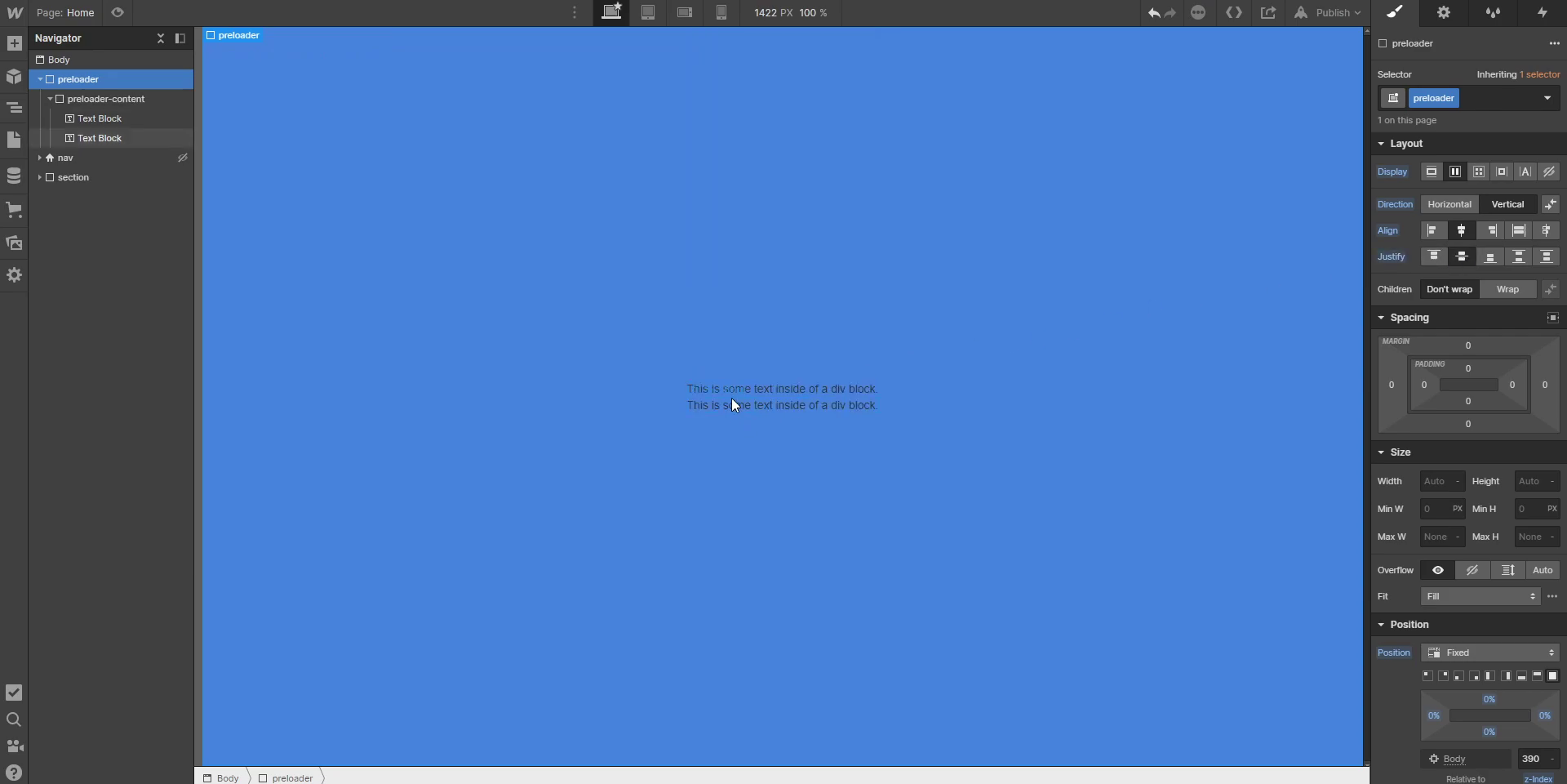
Step: Reselect the preloader container and bring up its Typography font list
{"action": "left_click", "coordinate": [91, 121]}
{"action": "left_click", "coordinate": [96, 82]}
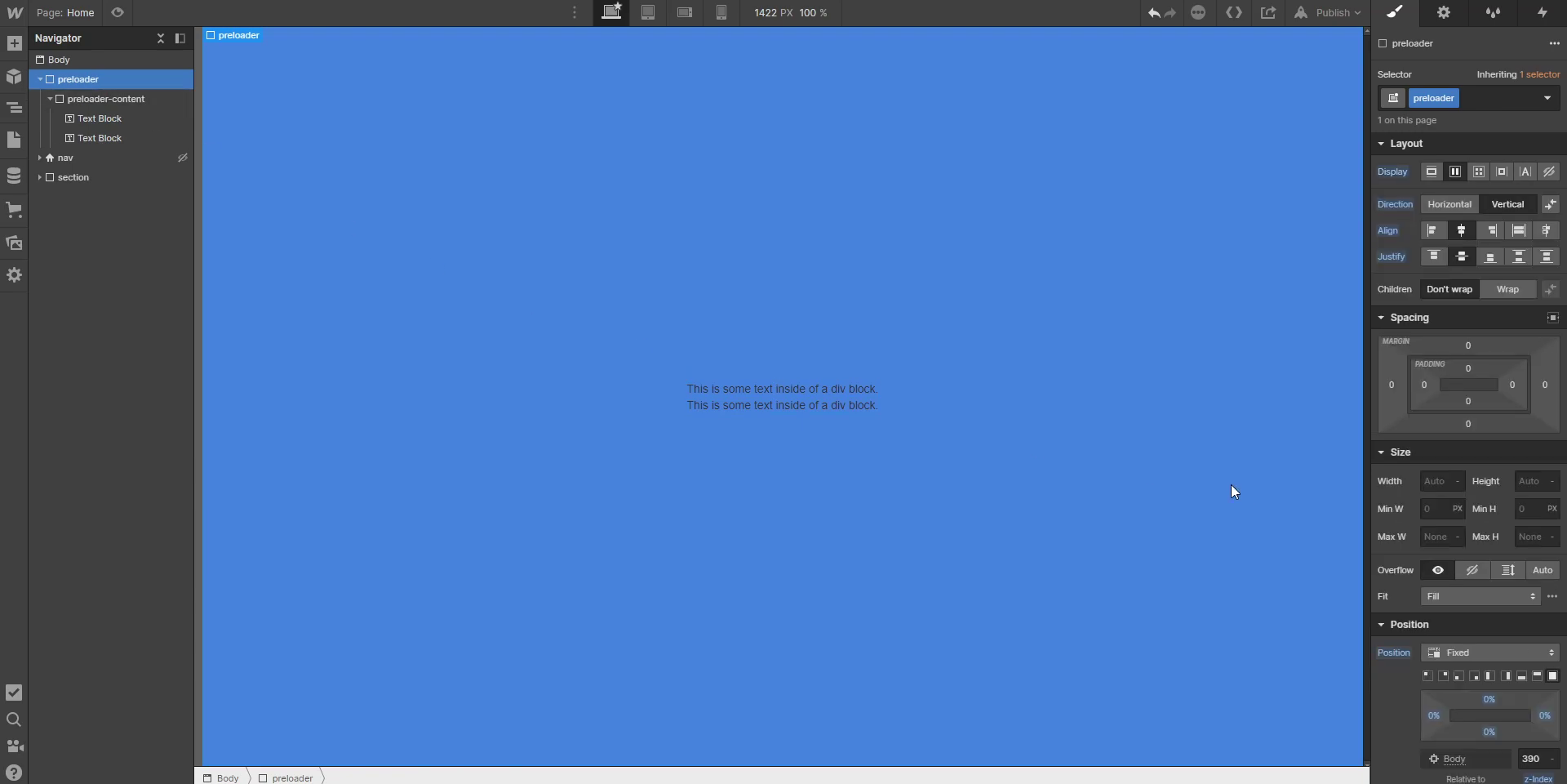
{"action": "scroll", "coordinate": [1497, 601], "scroll_direction": "down", "scroll_amount": 5}
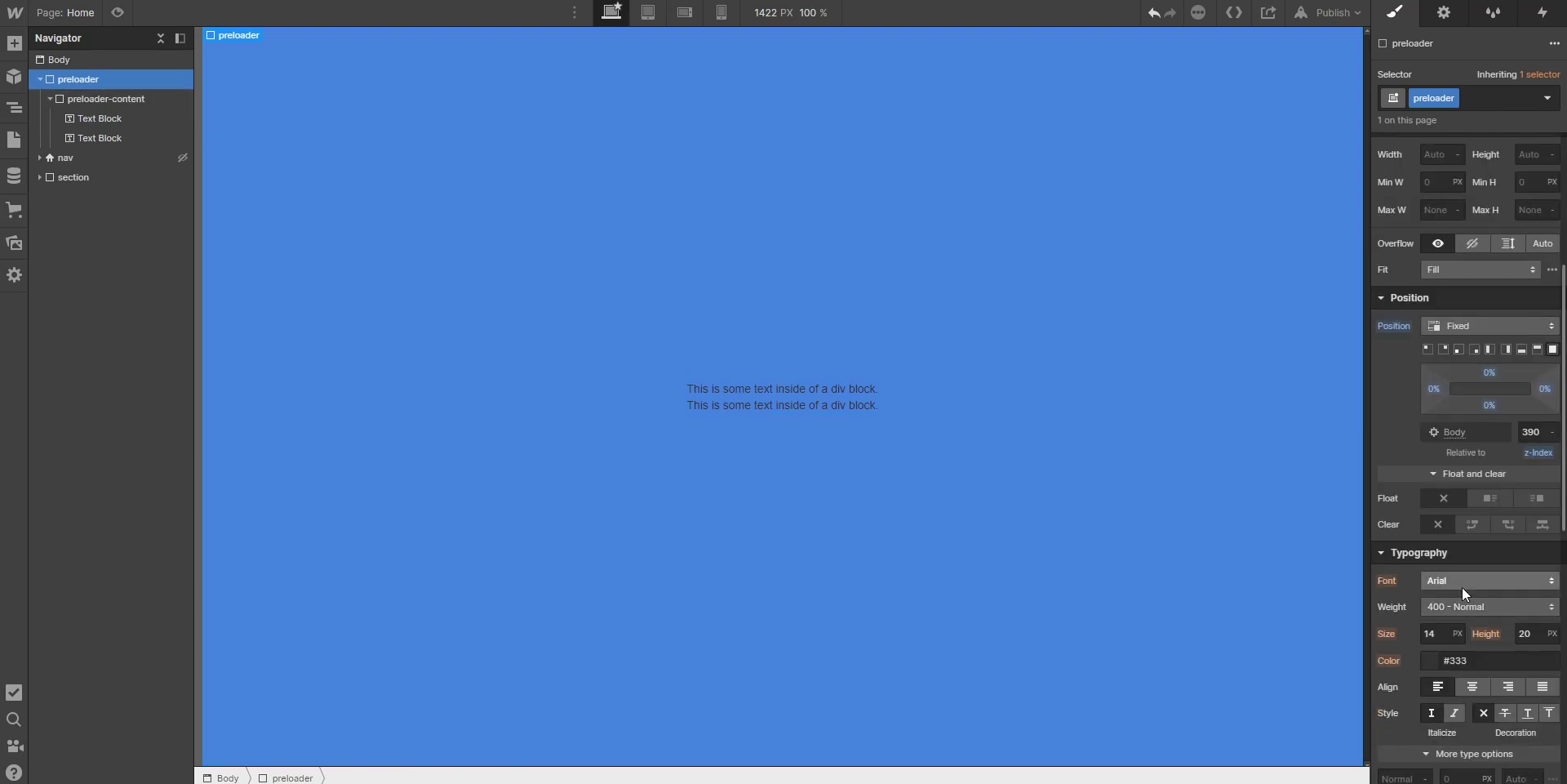
{"action": "left_click", "coordinate": [1462, 585]}
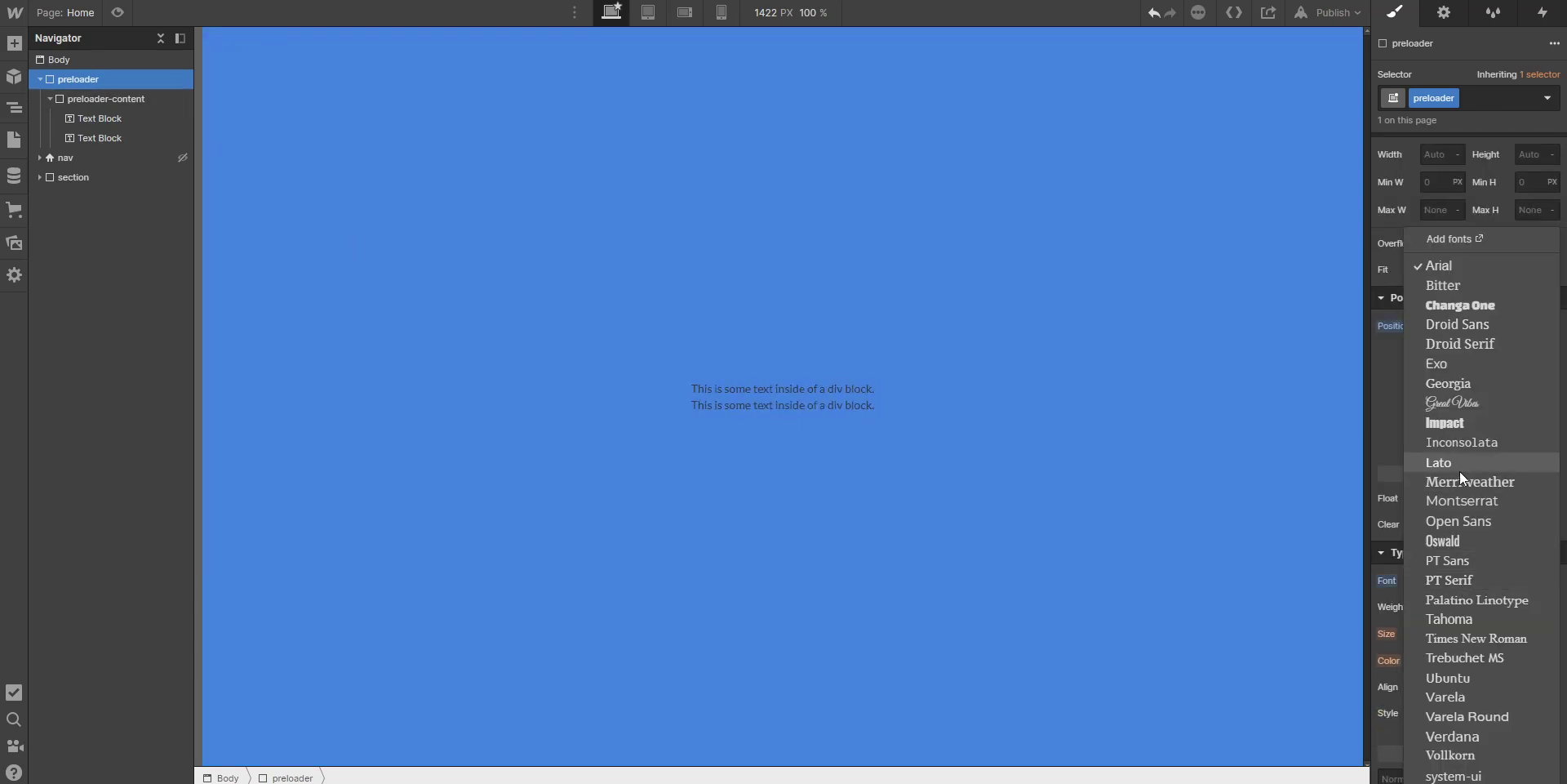
Step: Set the preloader's text to the Changa One font in white
{"action": "left_click", "coordinate": [1461, 306]}
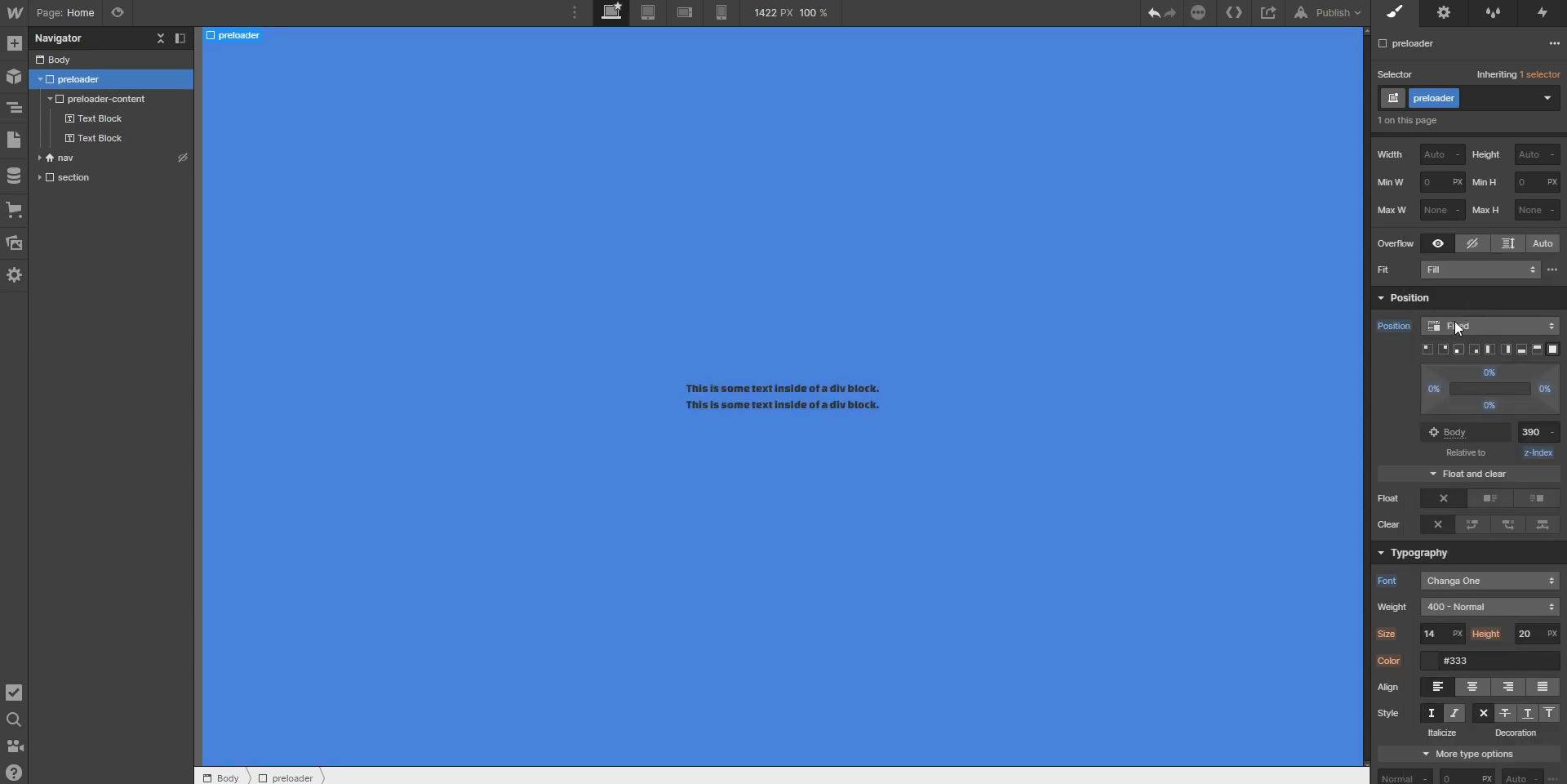
{"action": "left_click", "coordinate": [1427, 660]}
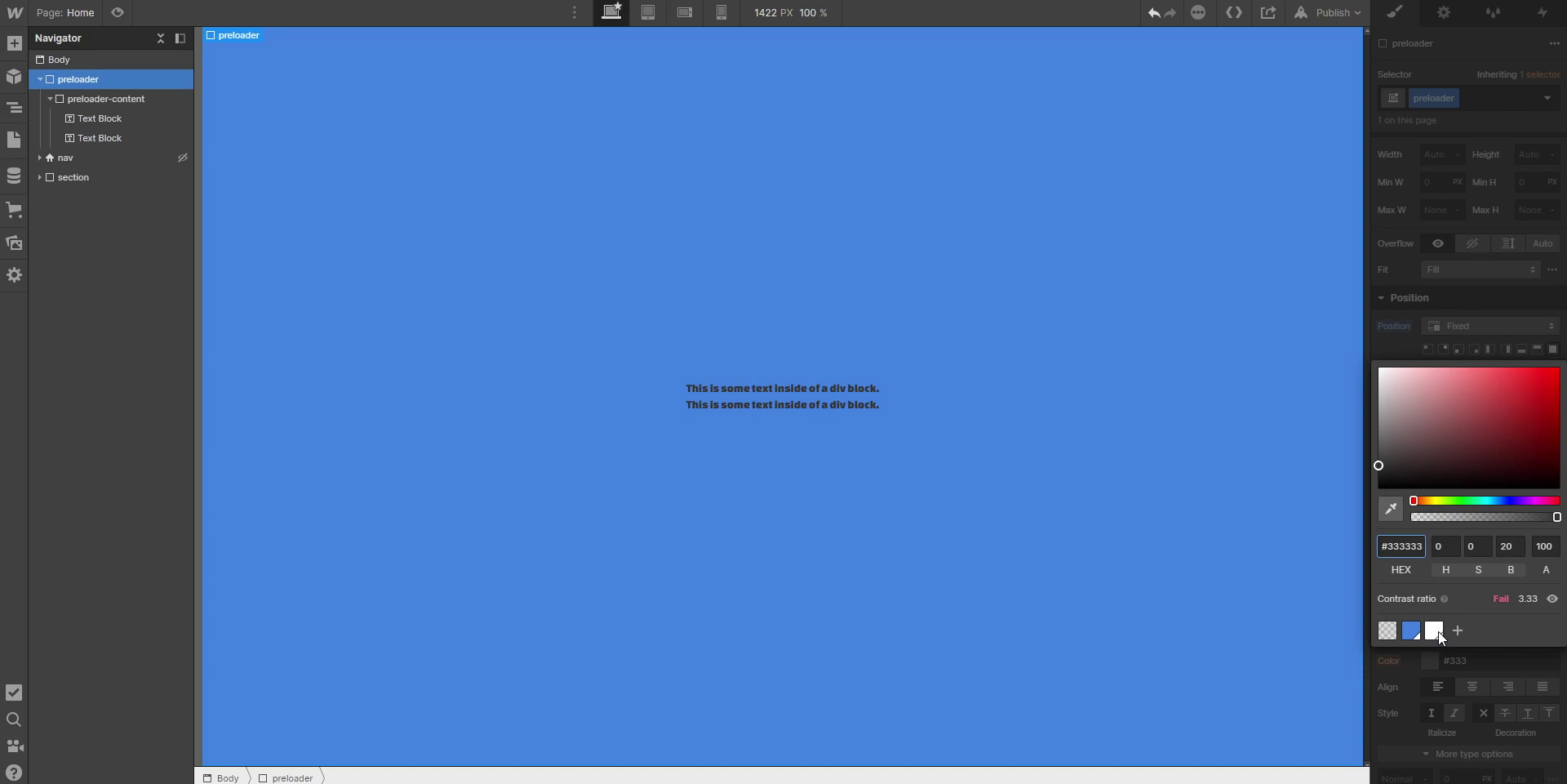
{"action": "left_click", "coordinate": [1438, 630]}
{"action": "left_click", "coordinate": [1412, 662]}
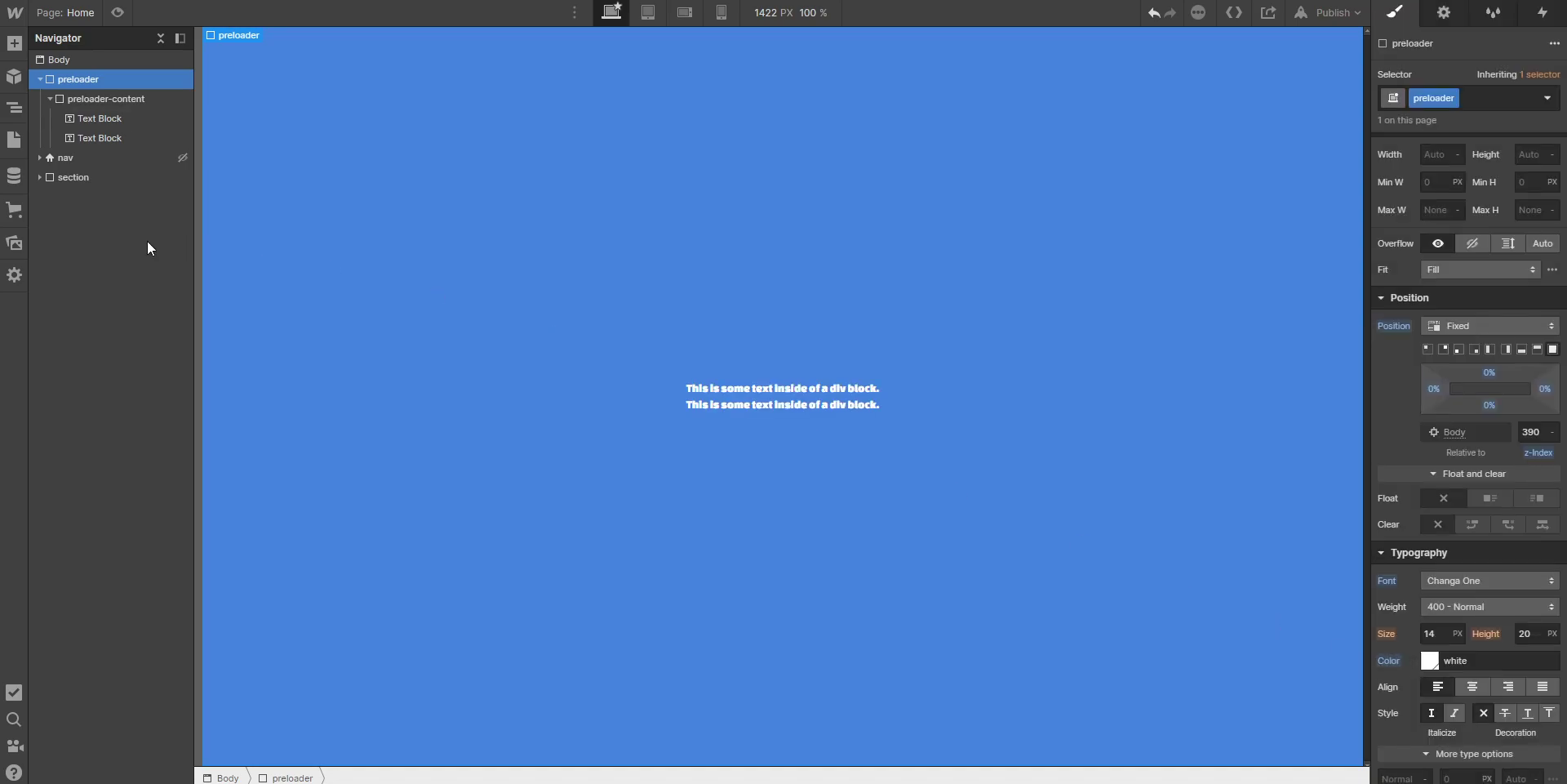
Step: Give the first text block a new class 'preloader-heading'
{"action": "left_click", "coordinate": [100, 118]}
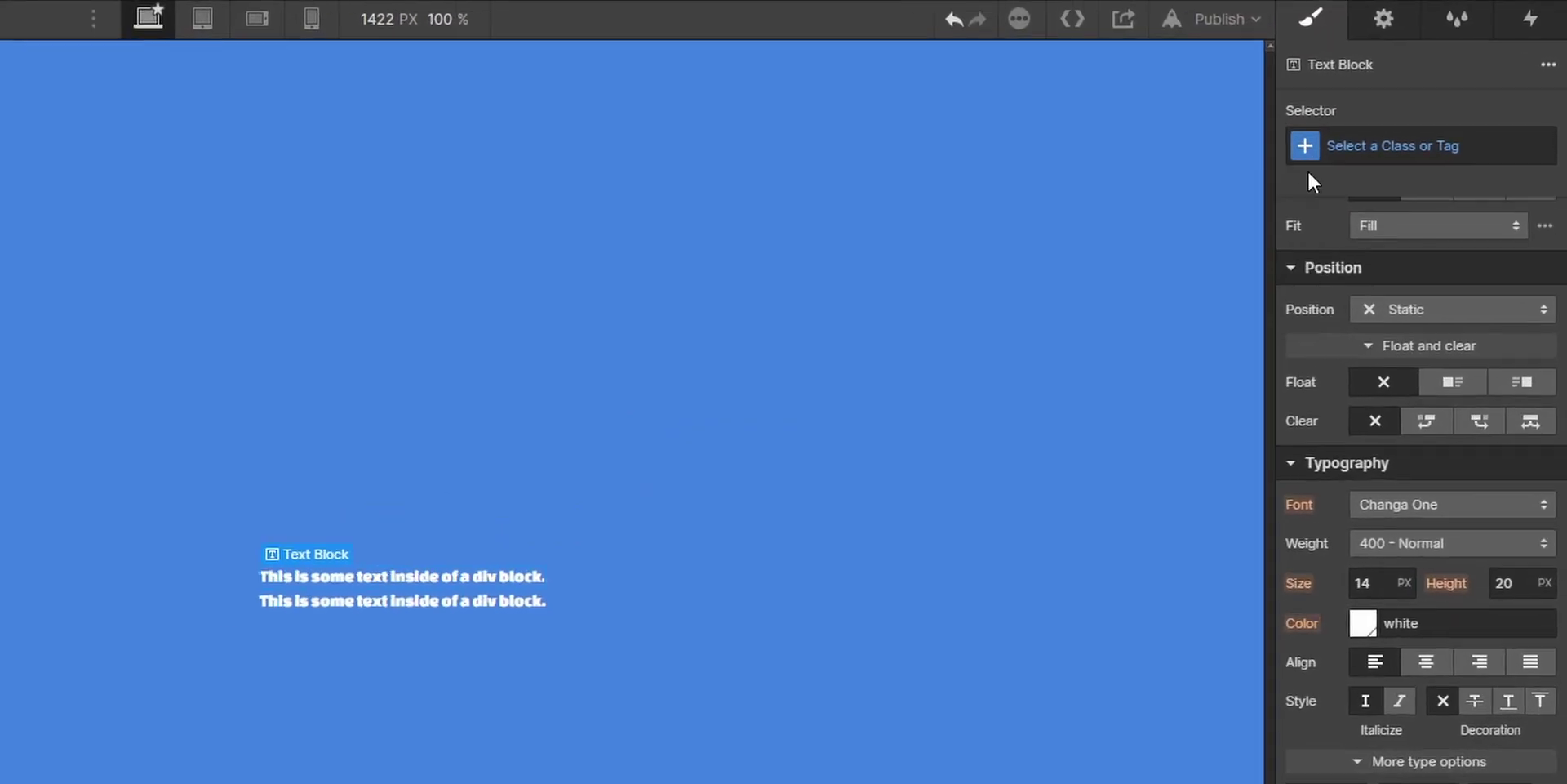
{"action": "left_click", "coordinate": [1307, 141]}
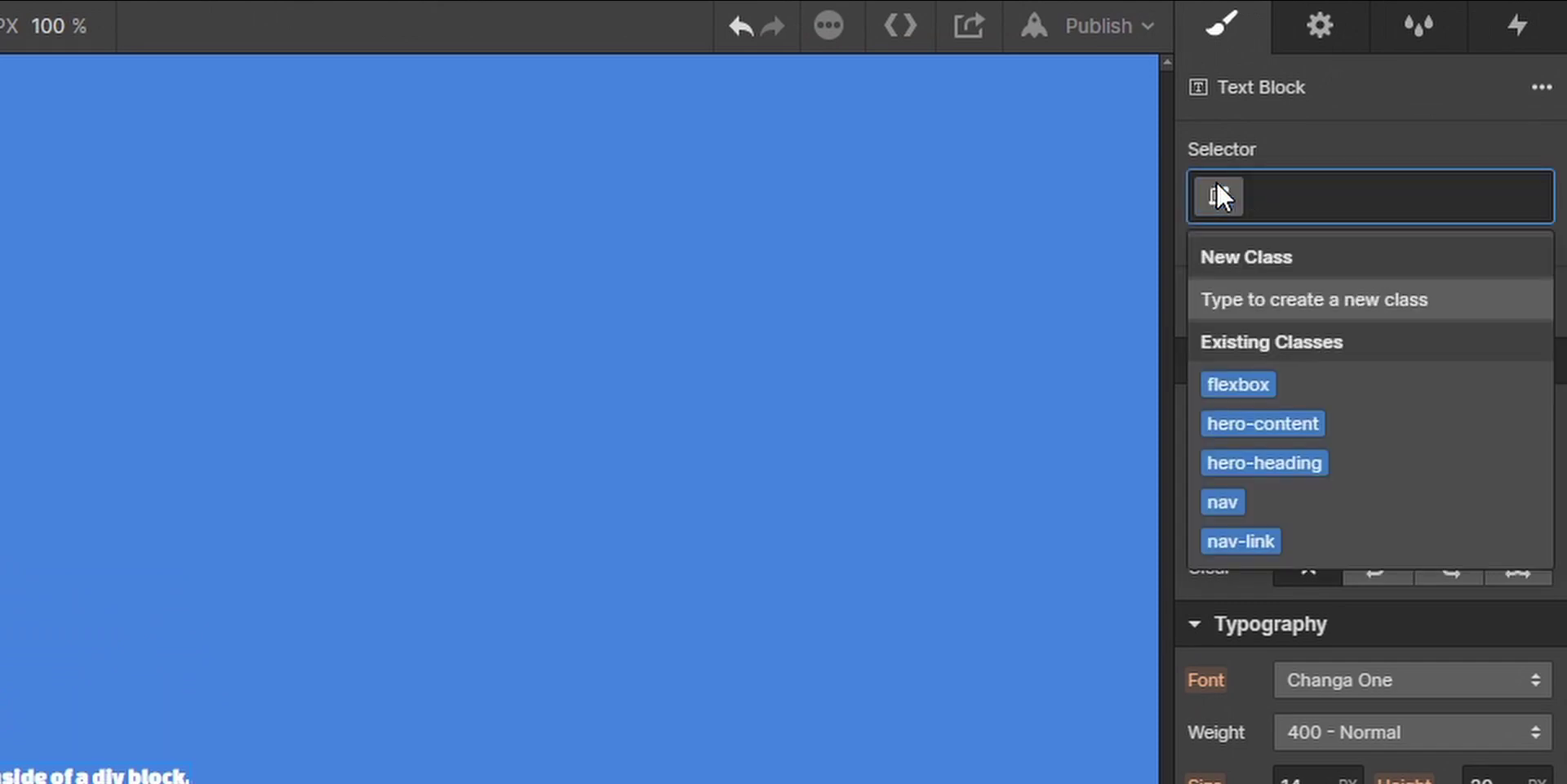
{"action": "type", "text": "prel"}
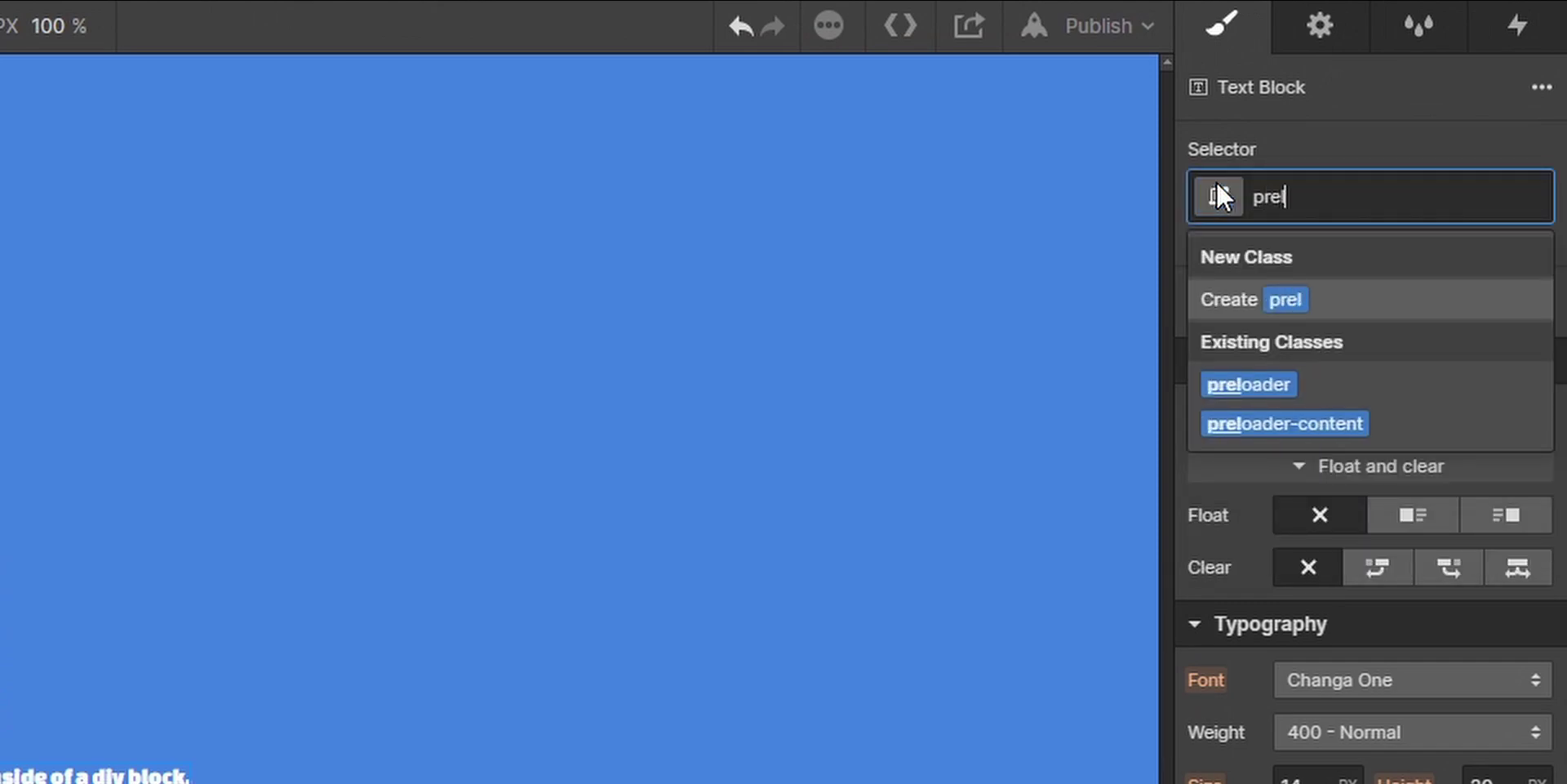
{"action": "type", "text": "oader-heading"}
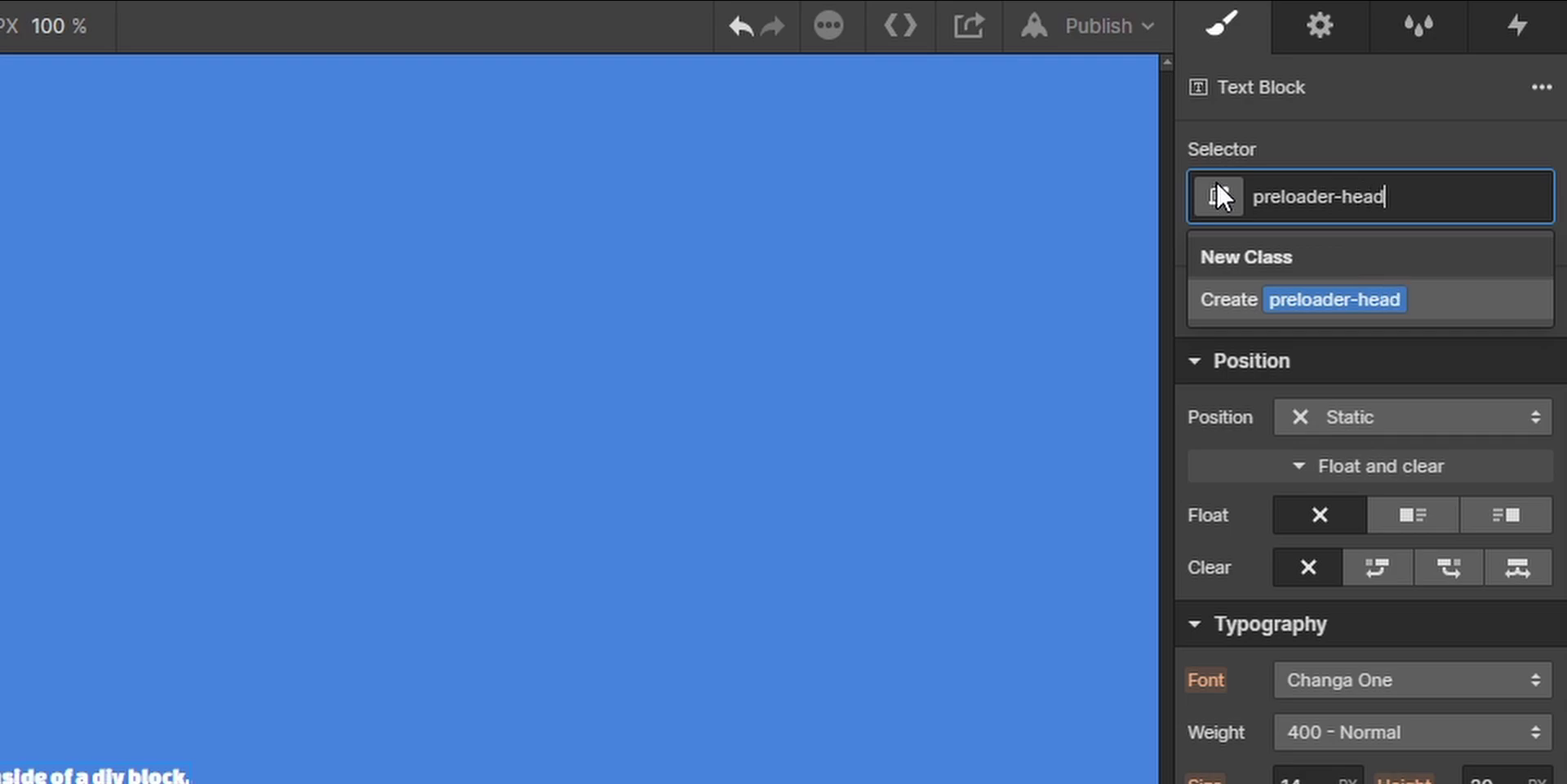
{"action": "left_click", "coordinate": [1250, 290]}
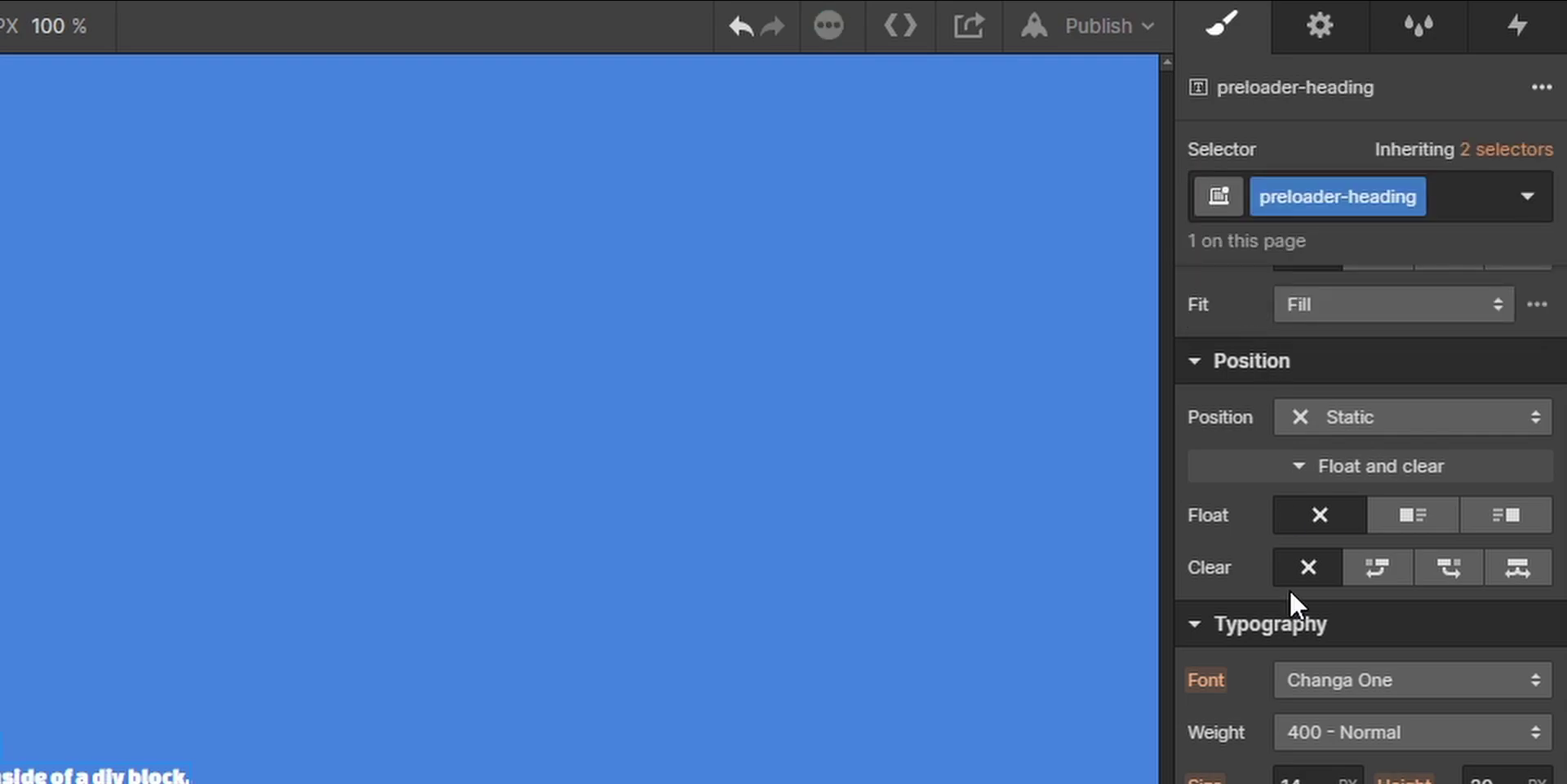
Step: Set the heading's font size to 170 px and line height to 1
{"action": "scroll", "coordinate": [1290, 590], "scroll_direction": "down", "scroll_amount": 5}
{"action": "left_click", "coordinate": [1307, 381]}
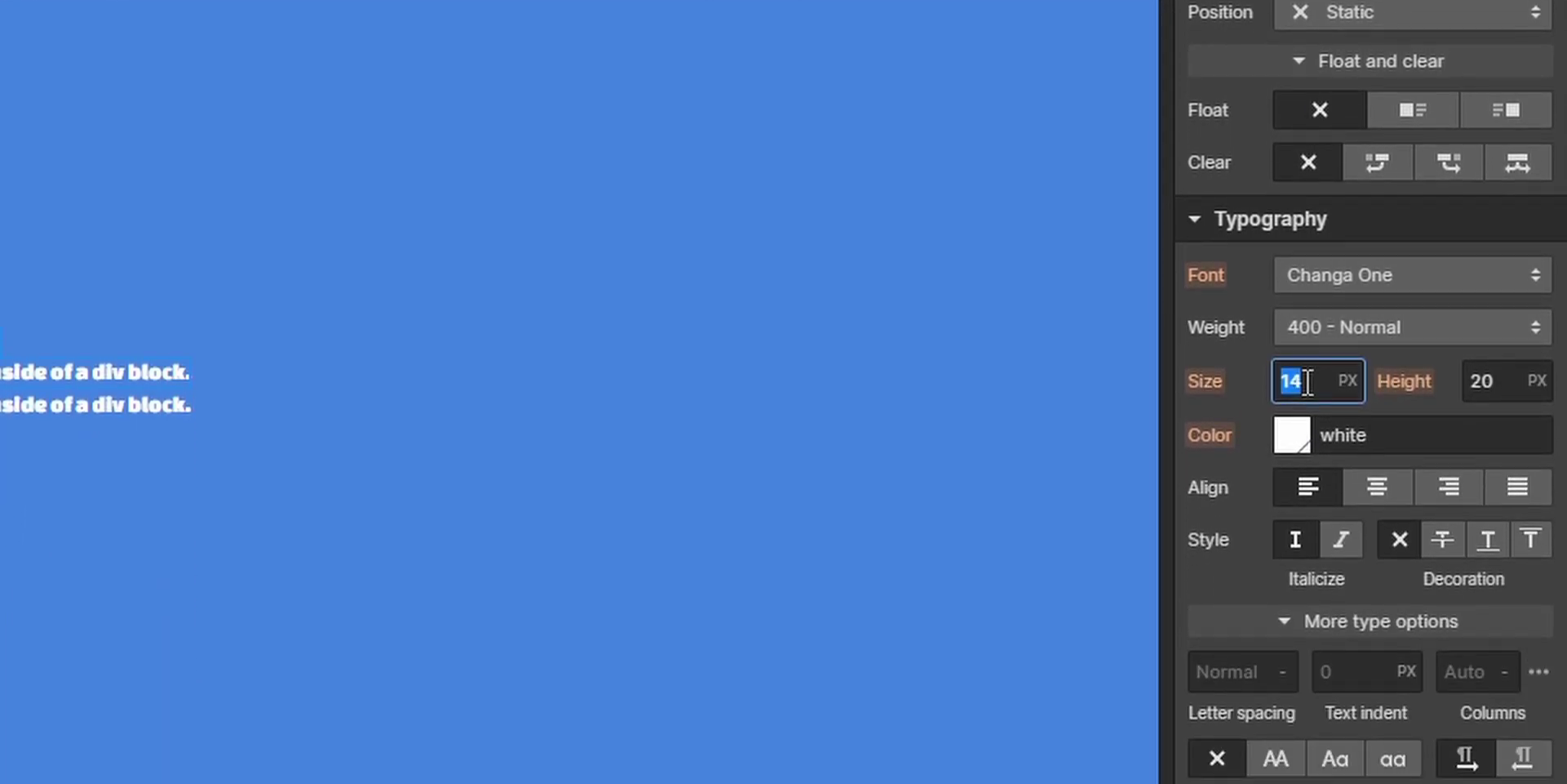
{"action": "type", "text": "170"}
{"action": "key", "text": "Return"}
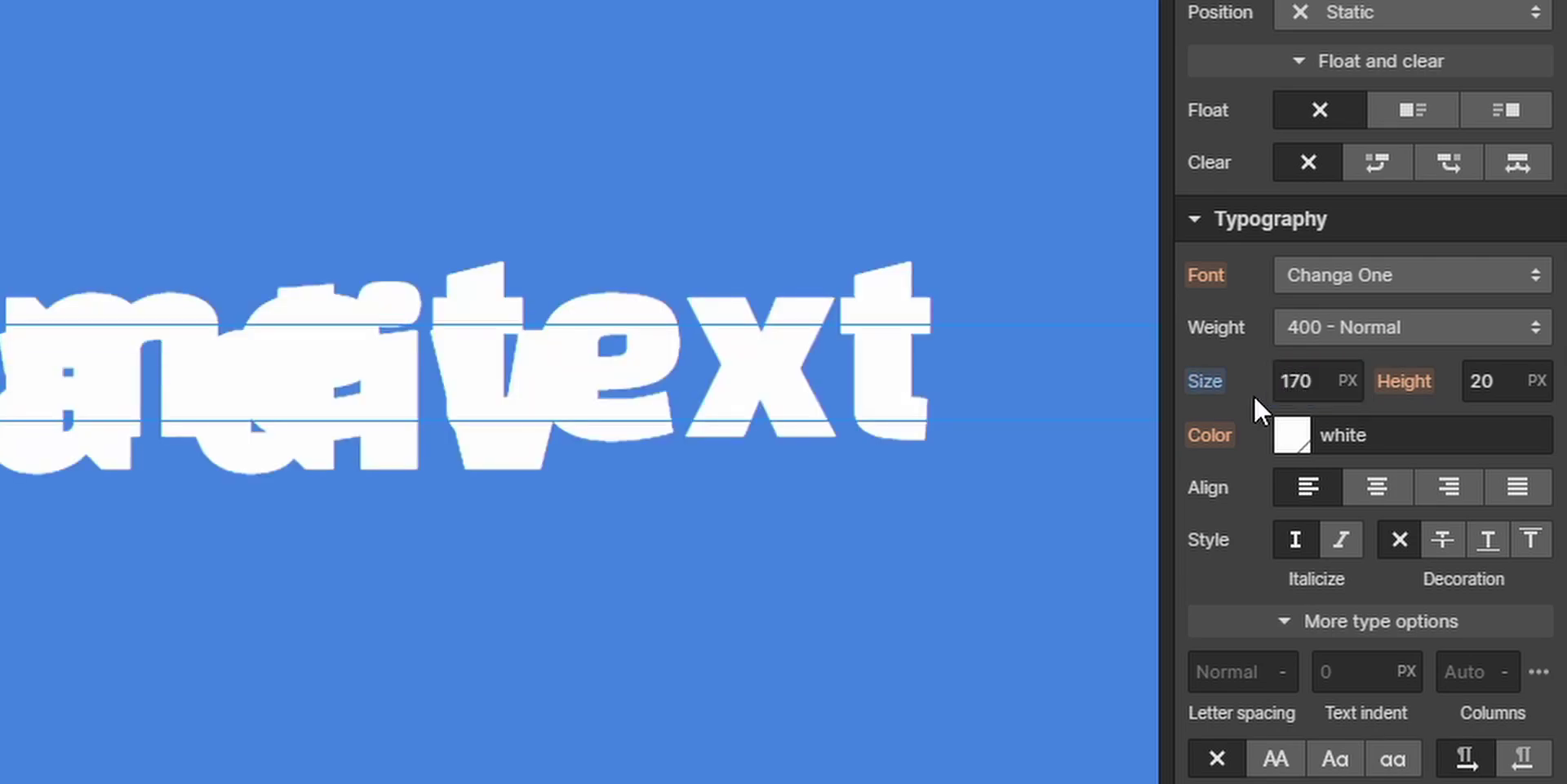
{"action": "left_click", "coordinate": [1473, 390]}
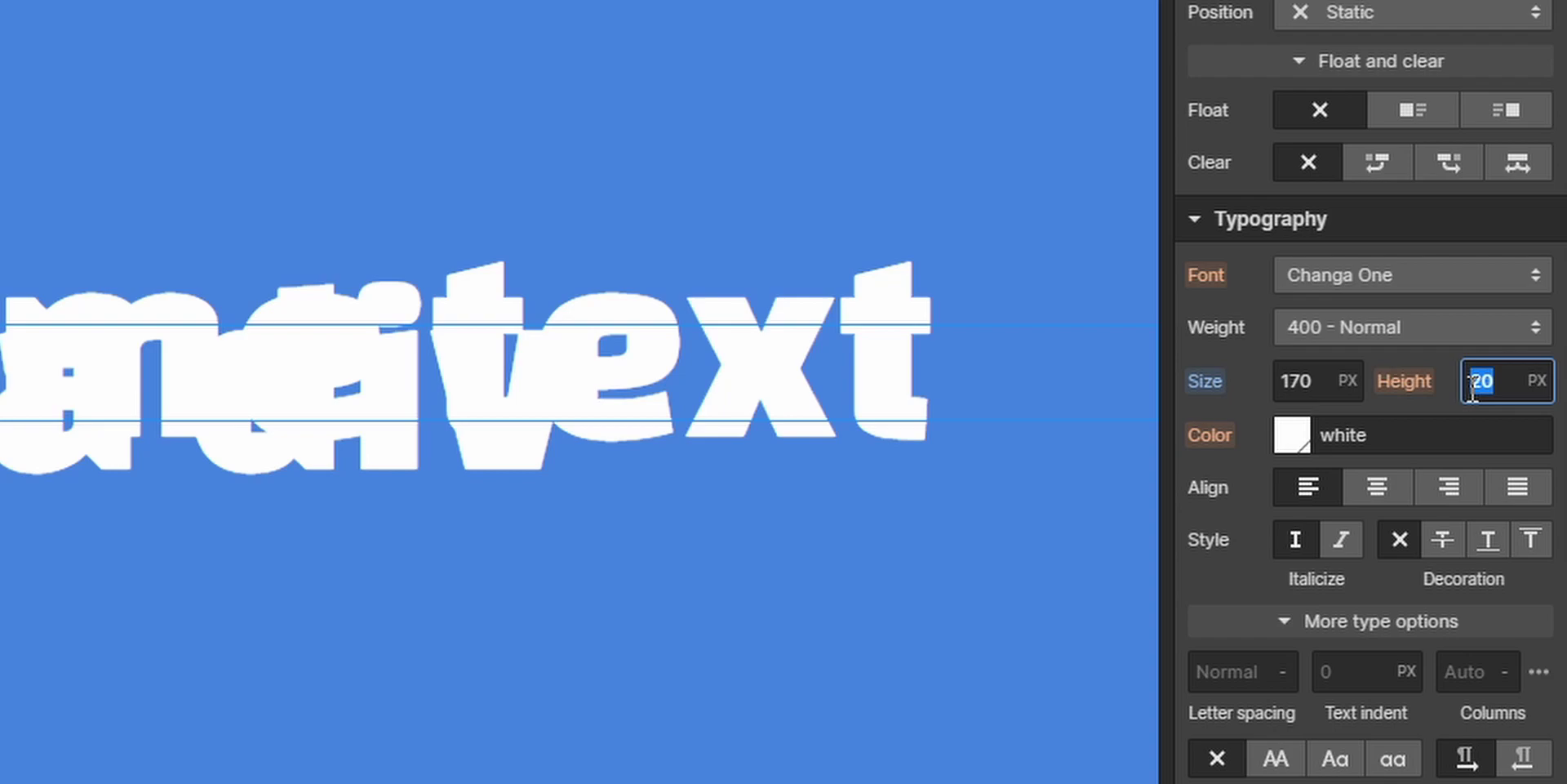
{"action": "type", "text": "1."}
{"action": "key", "text": "Return"}
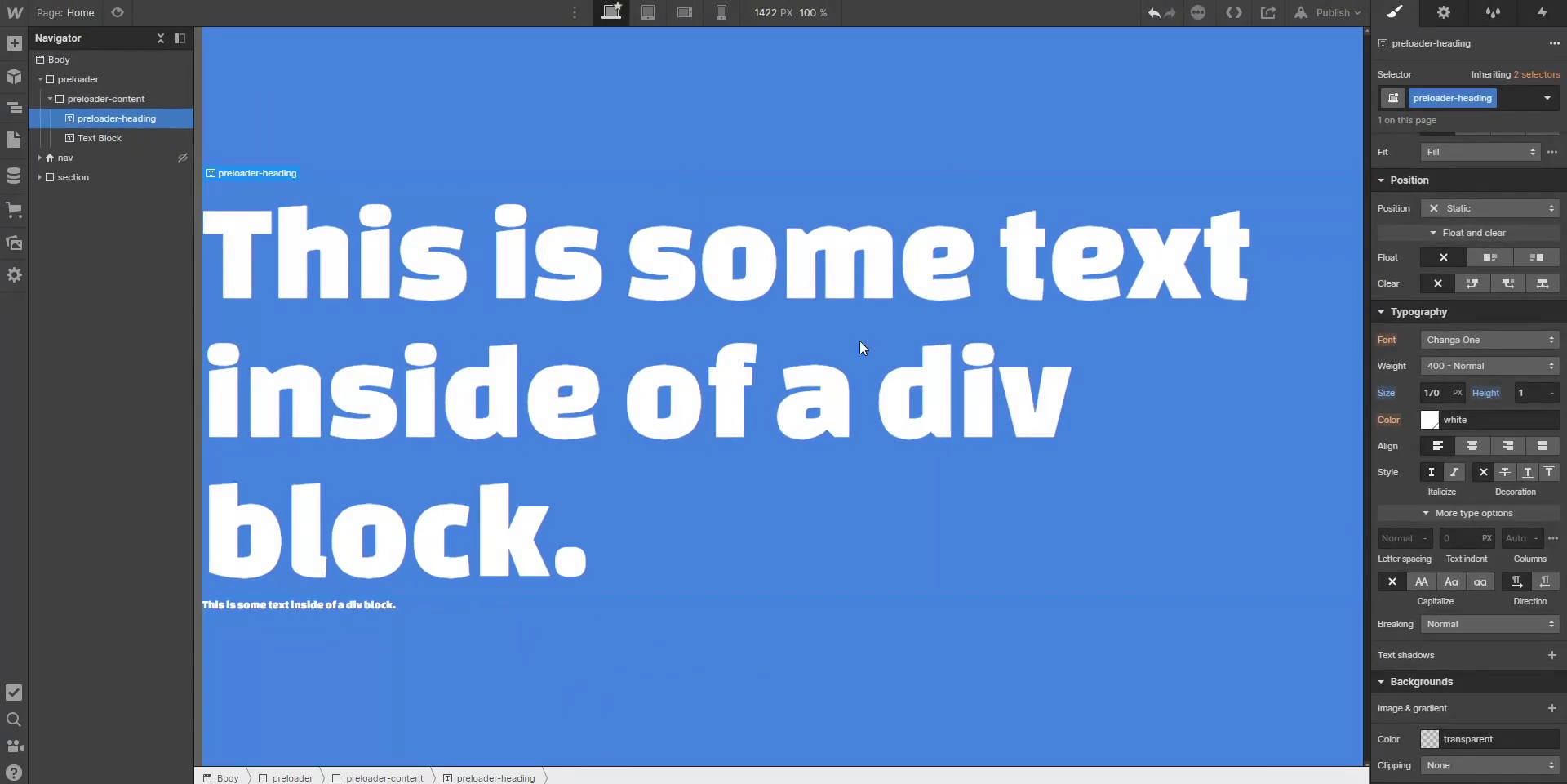
Step: Change the heading text to 'HEY!'
{"action": "double_click", "coordinate": [709, 280]}
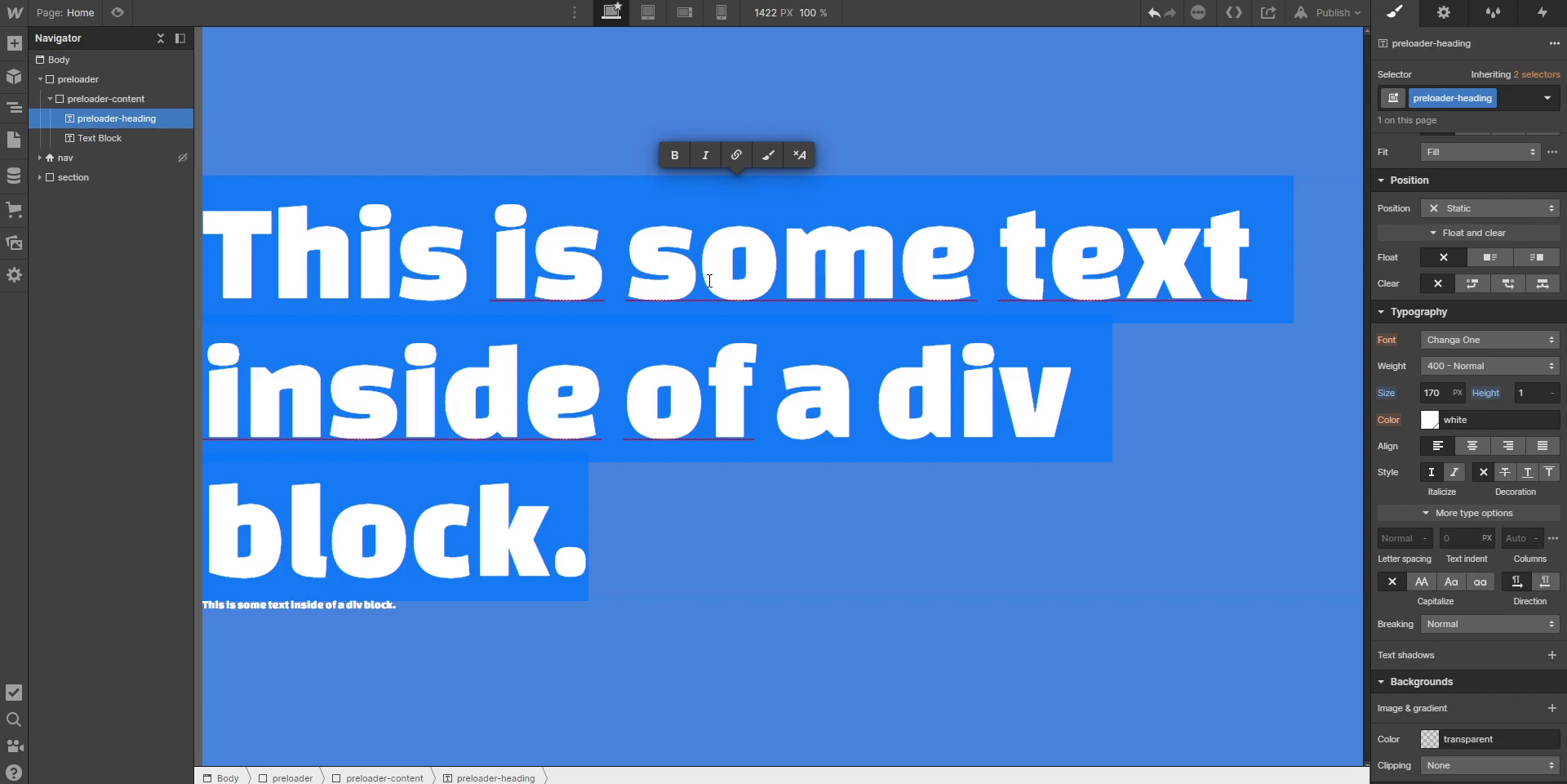
{"action": "type", "text": "He"}
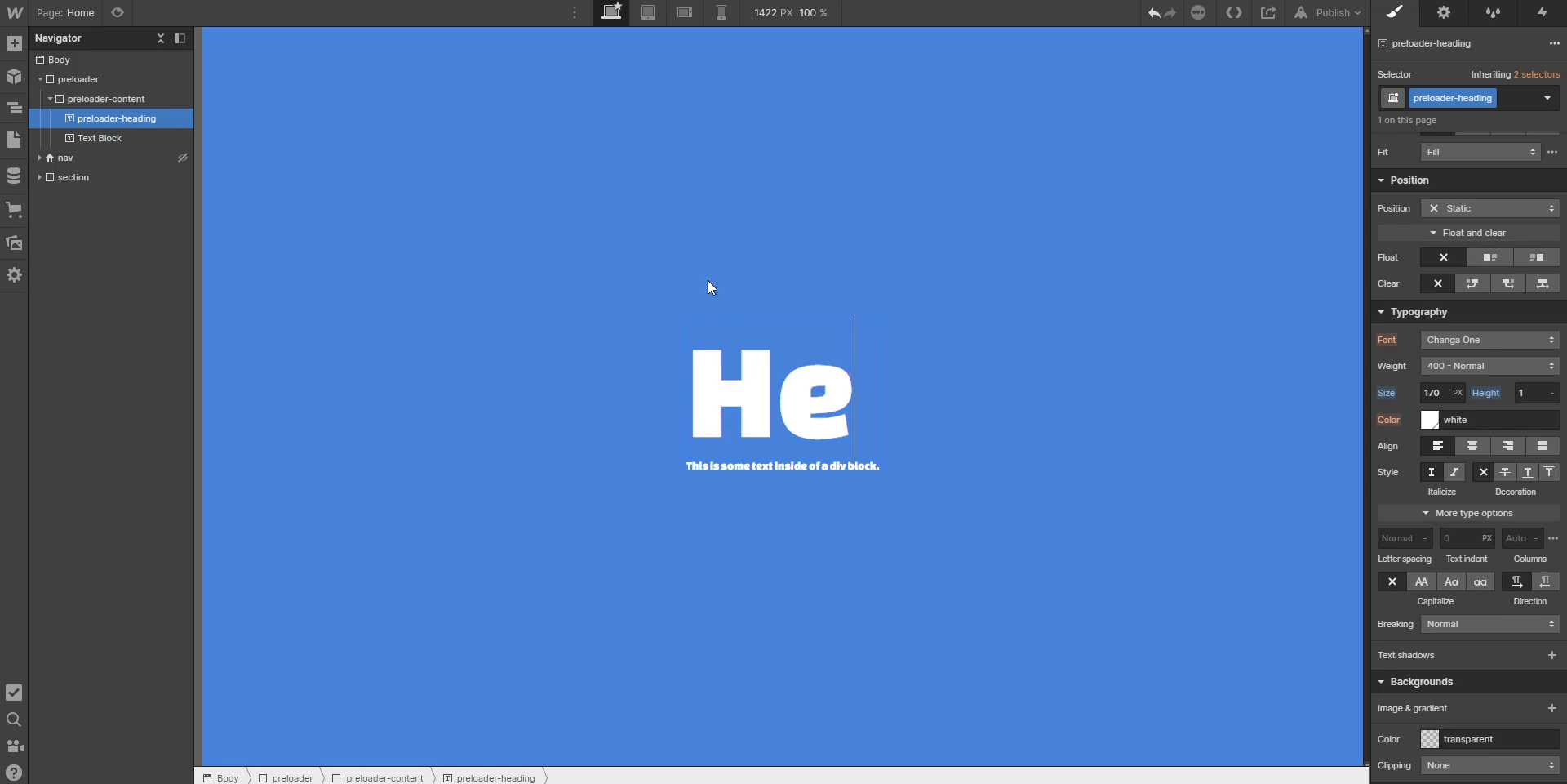
{"action": "key", "text": "BackSpace"}
{"action": "type", "text": "EY!"}
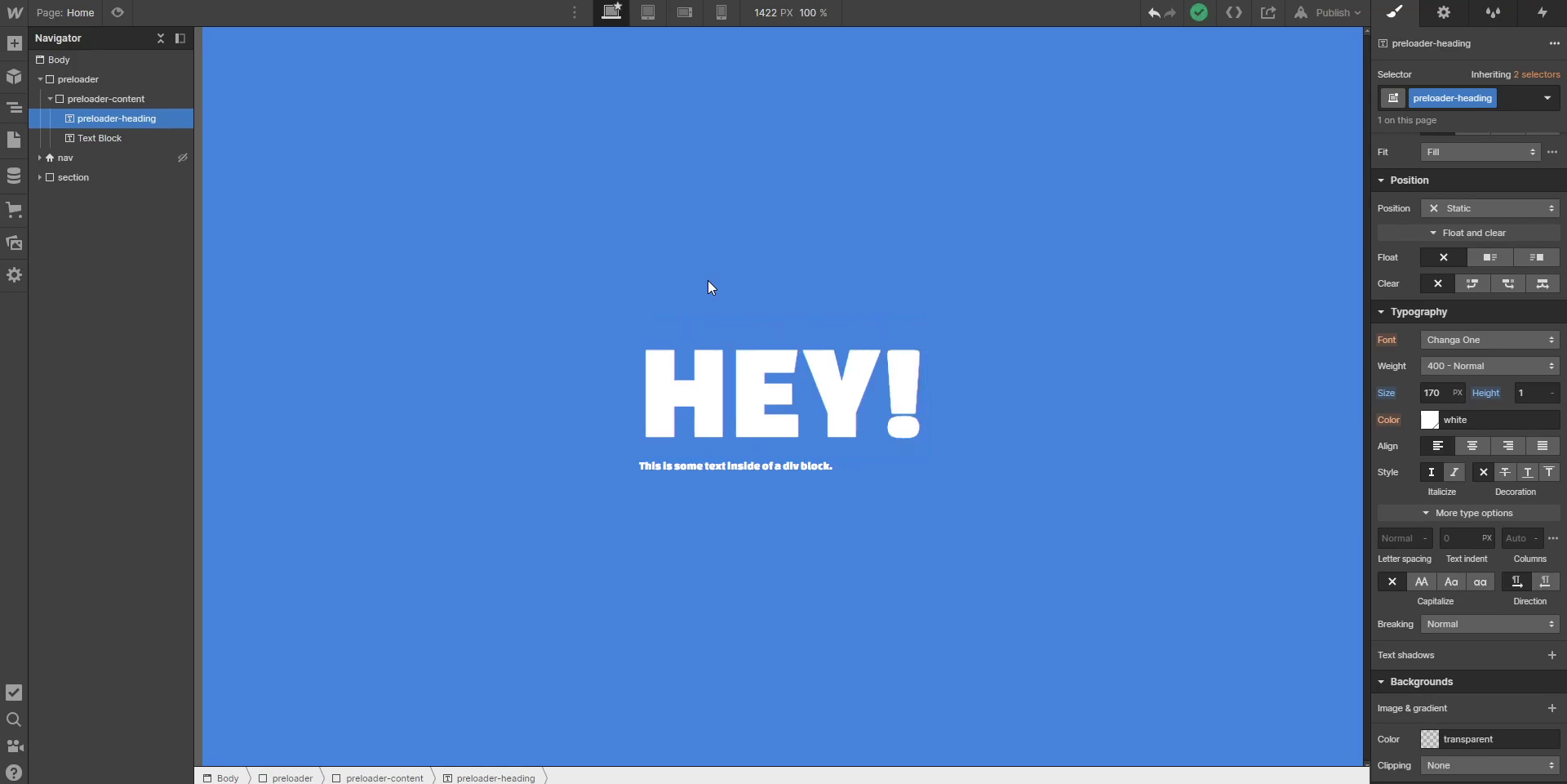
{"action": "key", "text": "Escape"}
Step: Give the small text block a new class 'preloader-subtitle'
{"action": "left_click", "coordinate": [833, 478]}
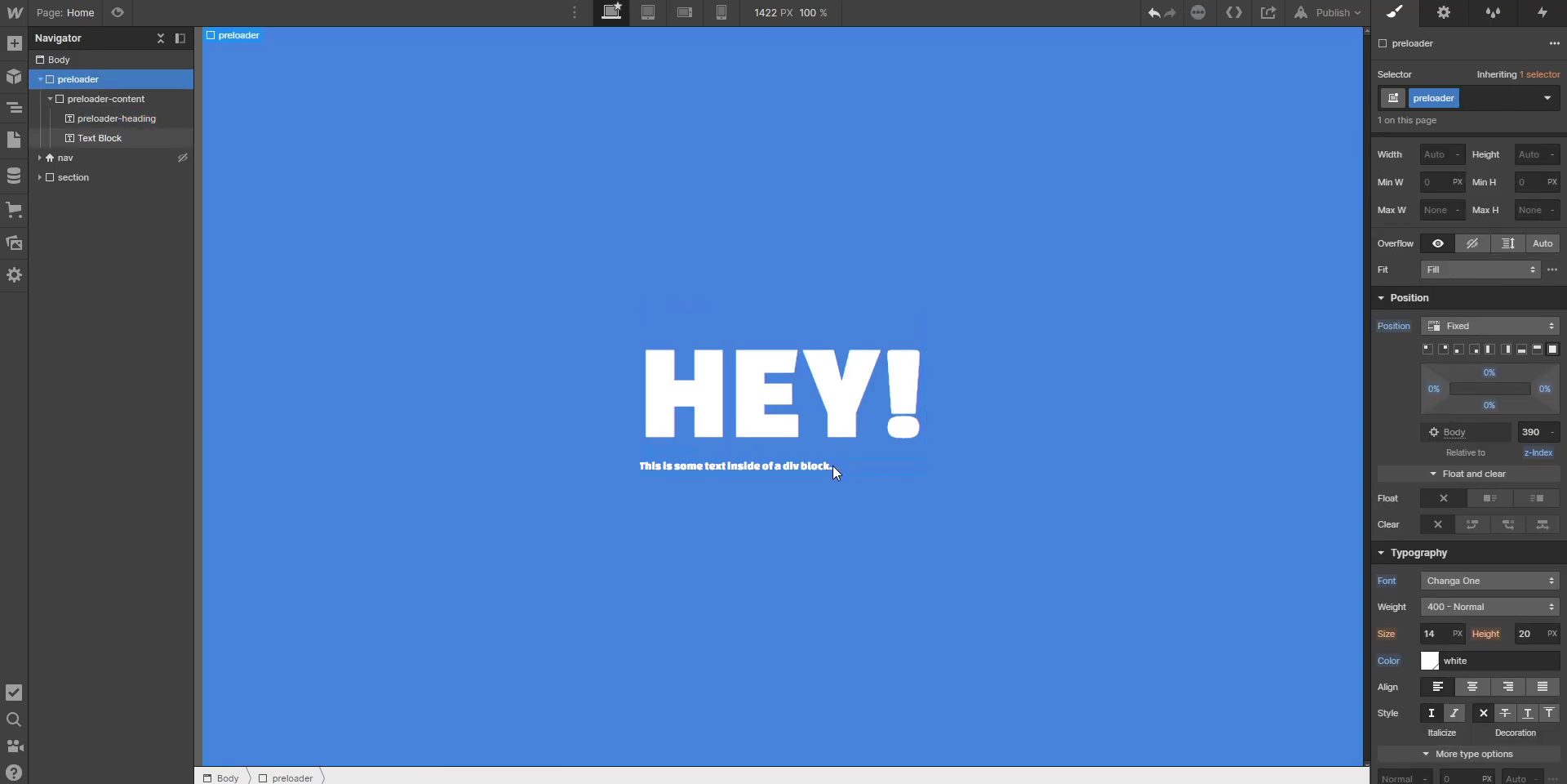
{"action": "left_click", "coordinate": [785, 469]}
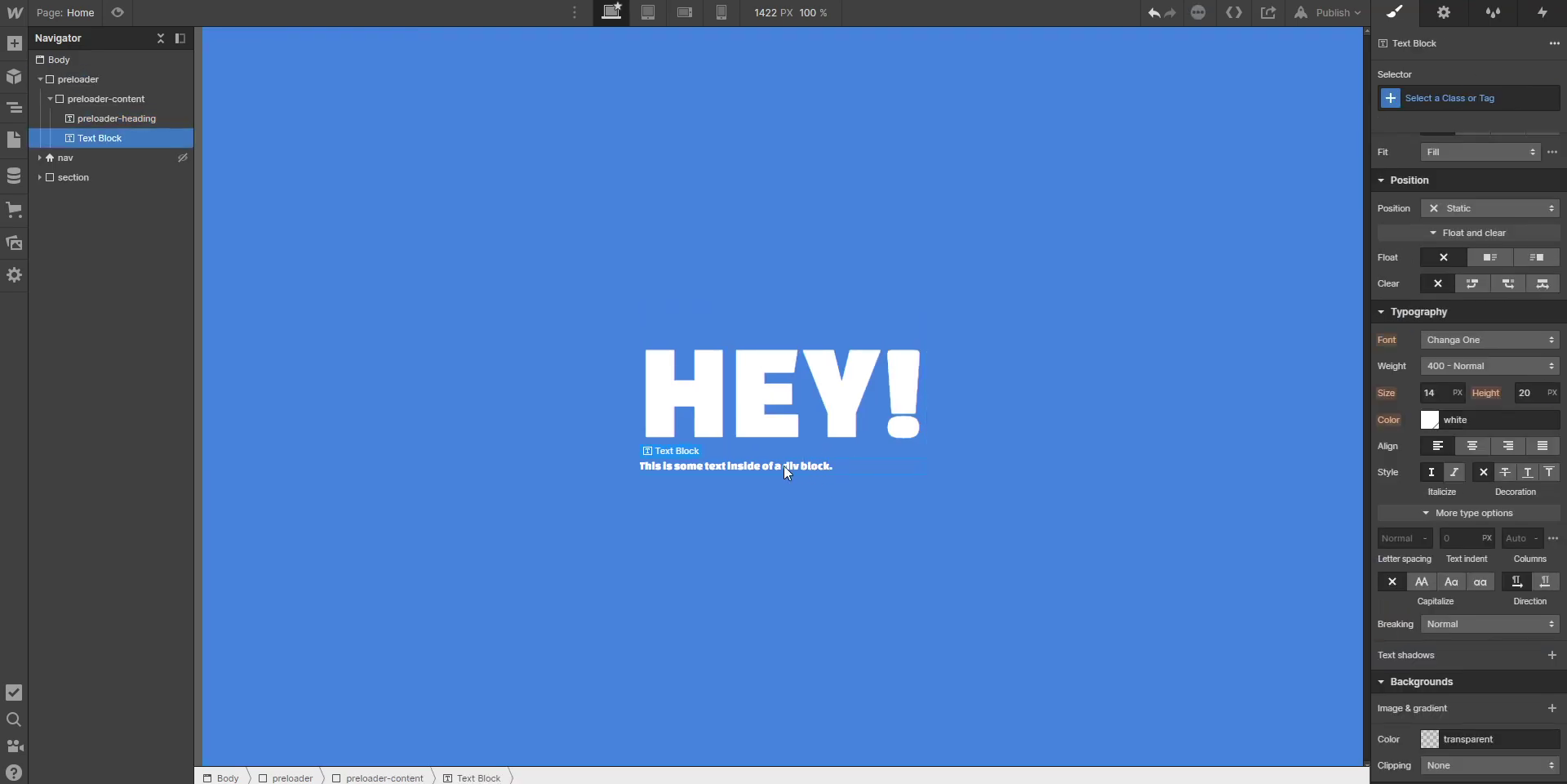
{"action": "left_click", "coordinate": [1394, 95]}
{"action": "type", "text": "preloader-"}
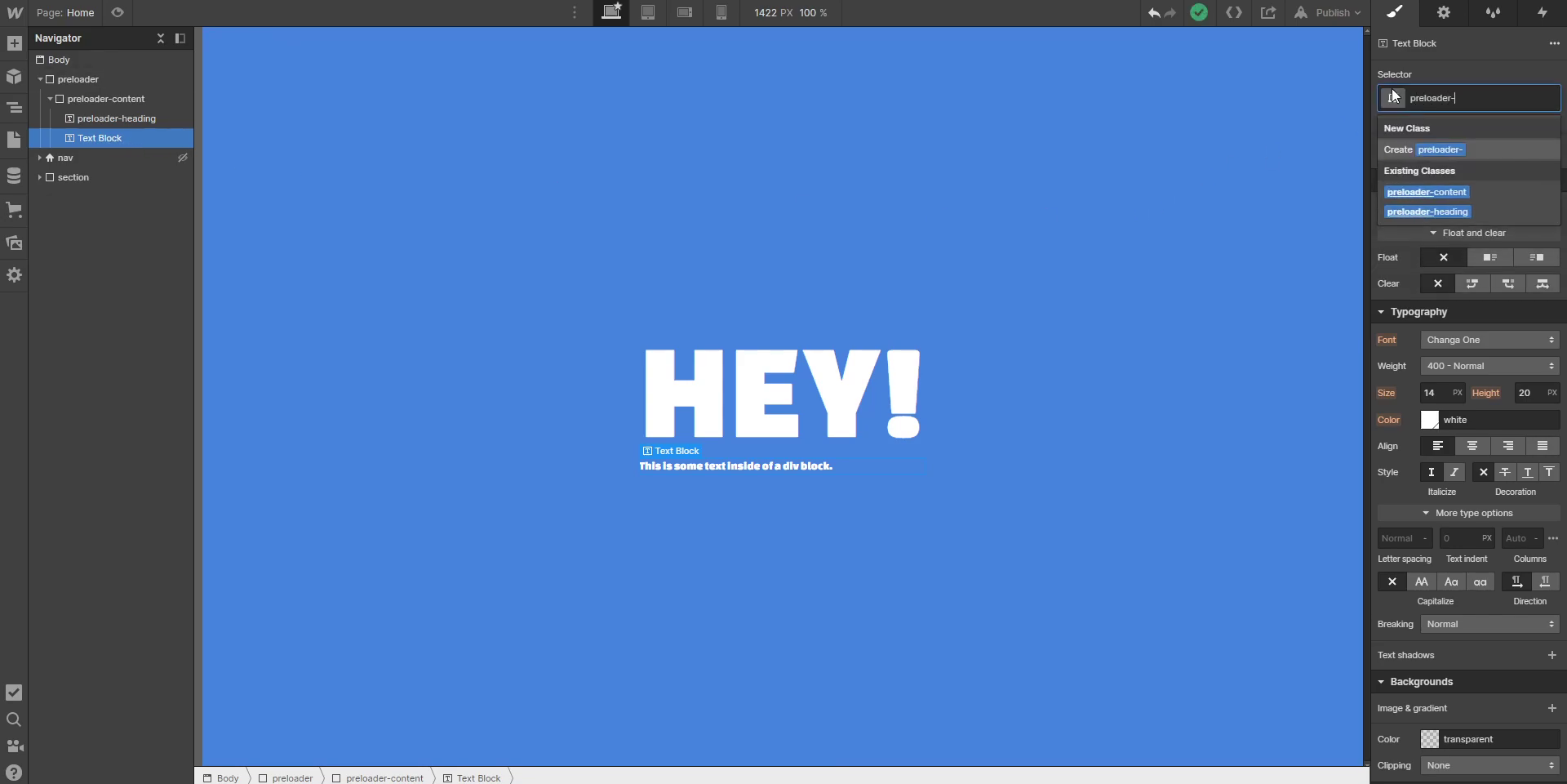
{"action": "type", "text": "subtitle"}
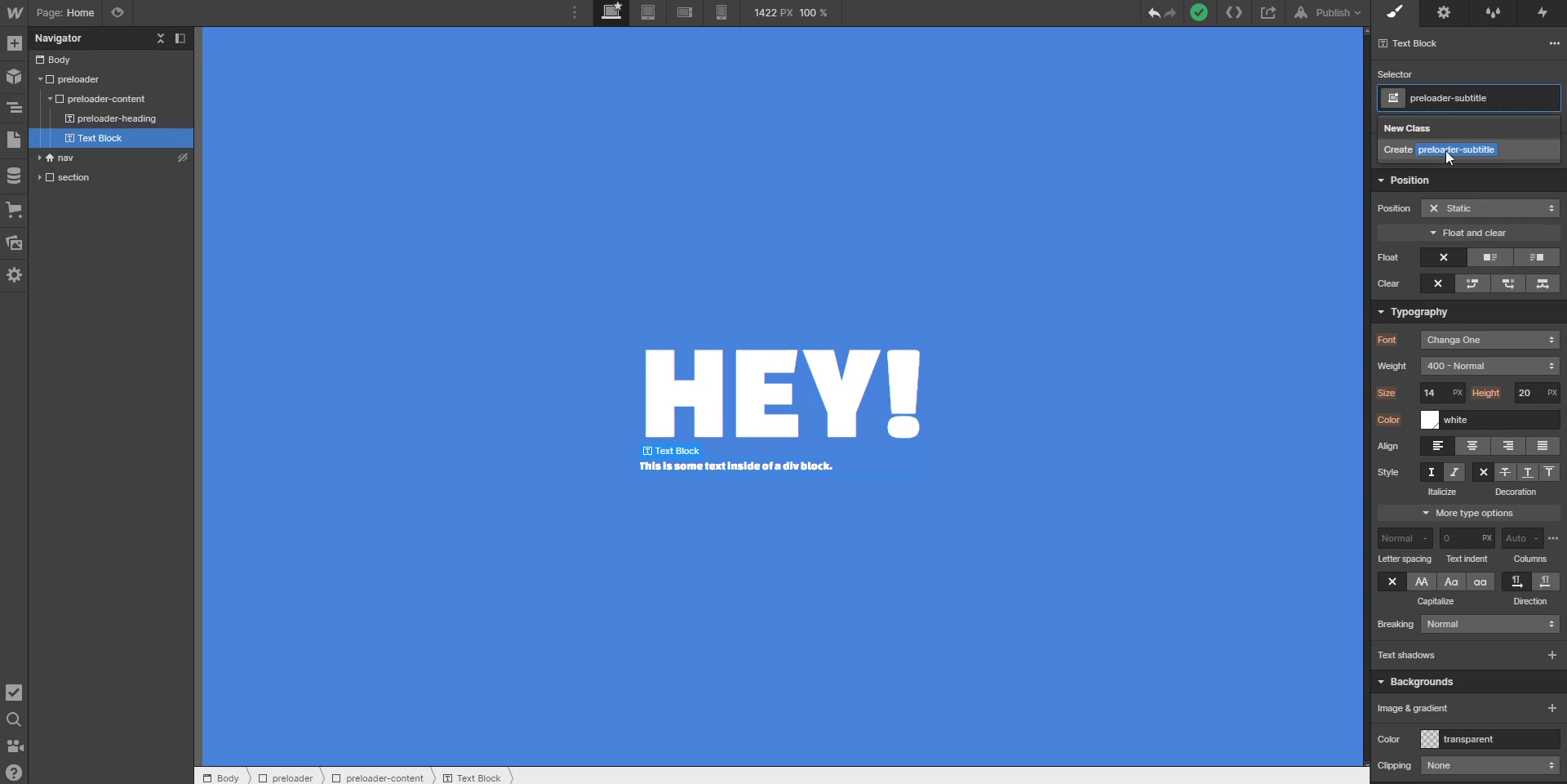
{"action": "left_click", "coordinate": [1447, 150]}
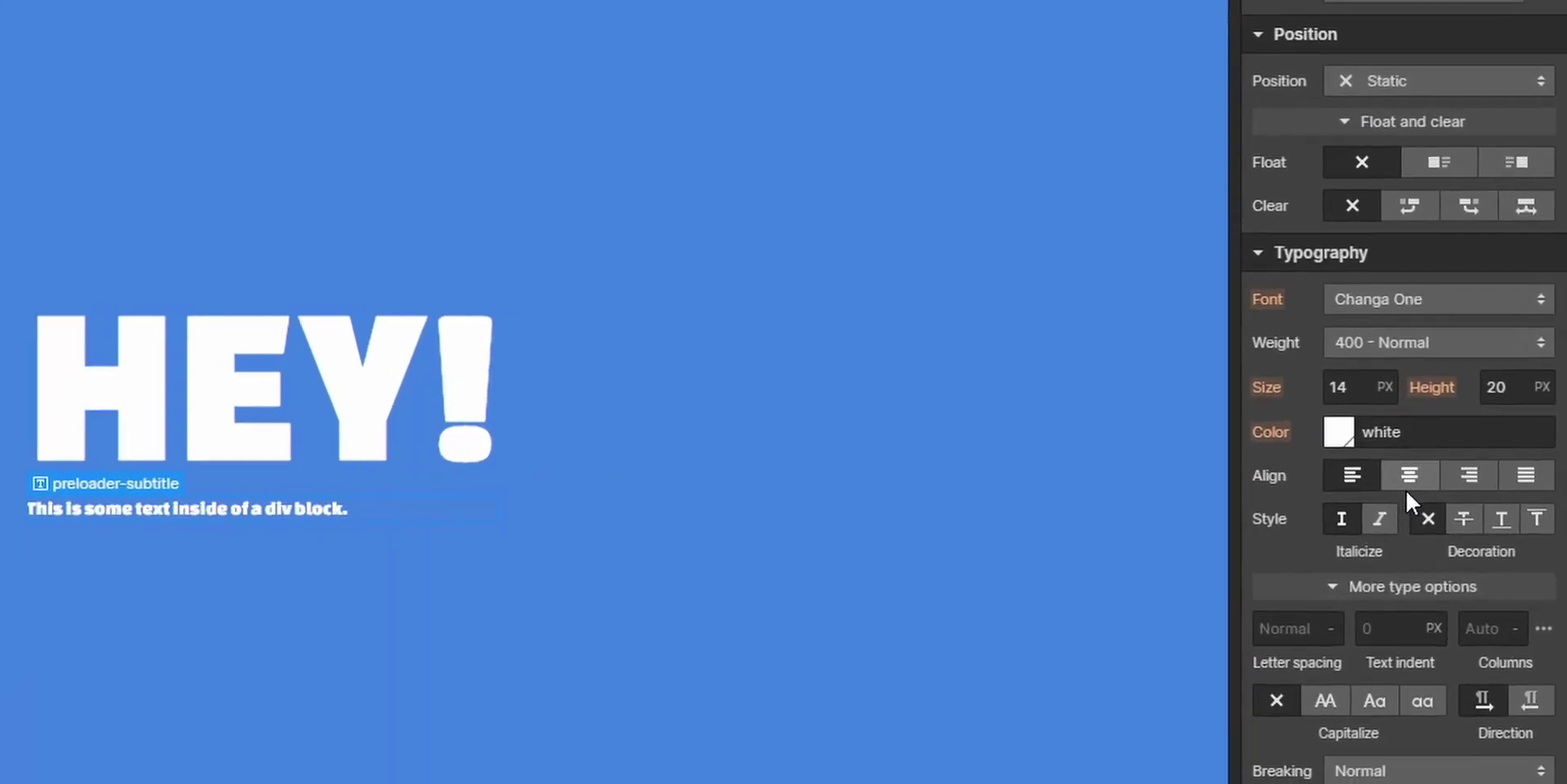
Step: Centre-align the subtitle, make it read '(This is a preloader)' at 30 px
{"action": "left_click", "coordinate": [1411, 487]}
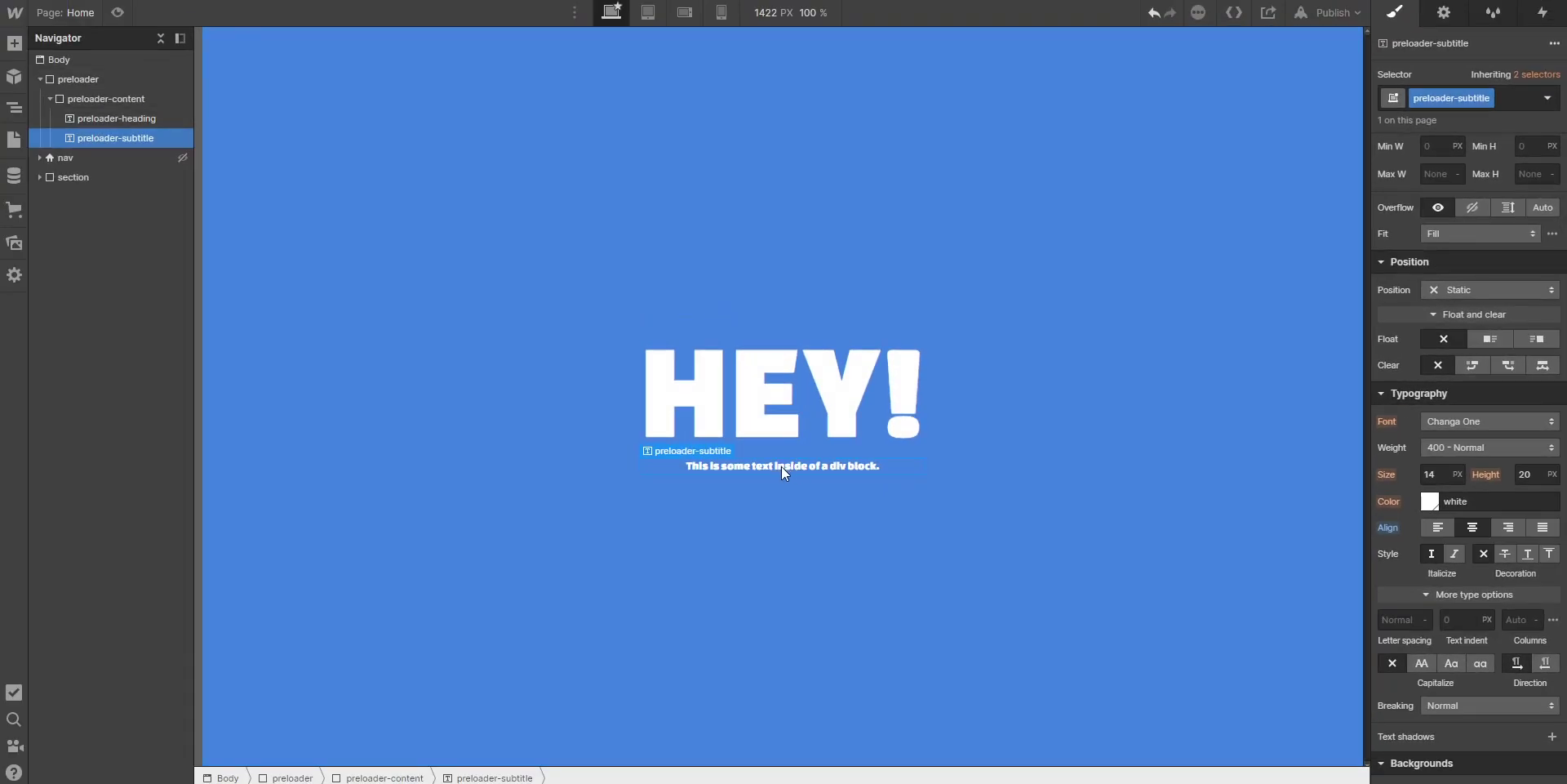
{"action": "double_click", "coordinate": [782, 466]}
{"action": "left_click", "coordinate": [1429, 473]}
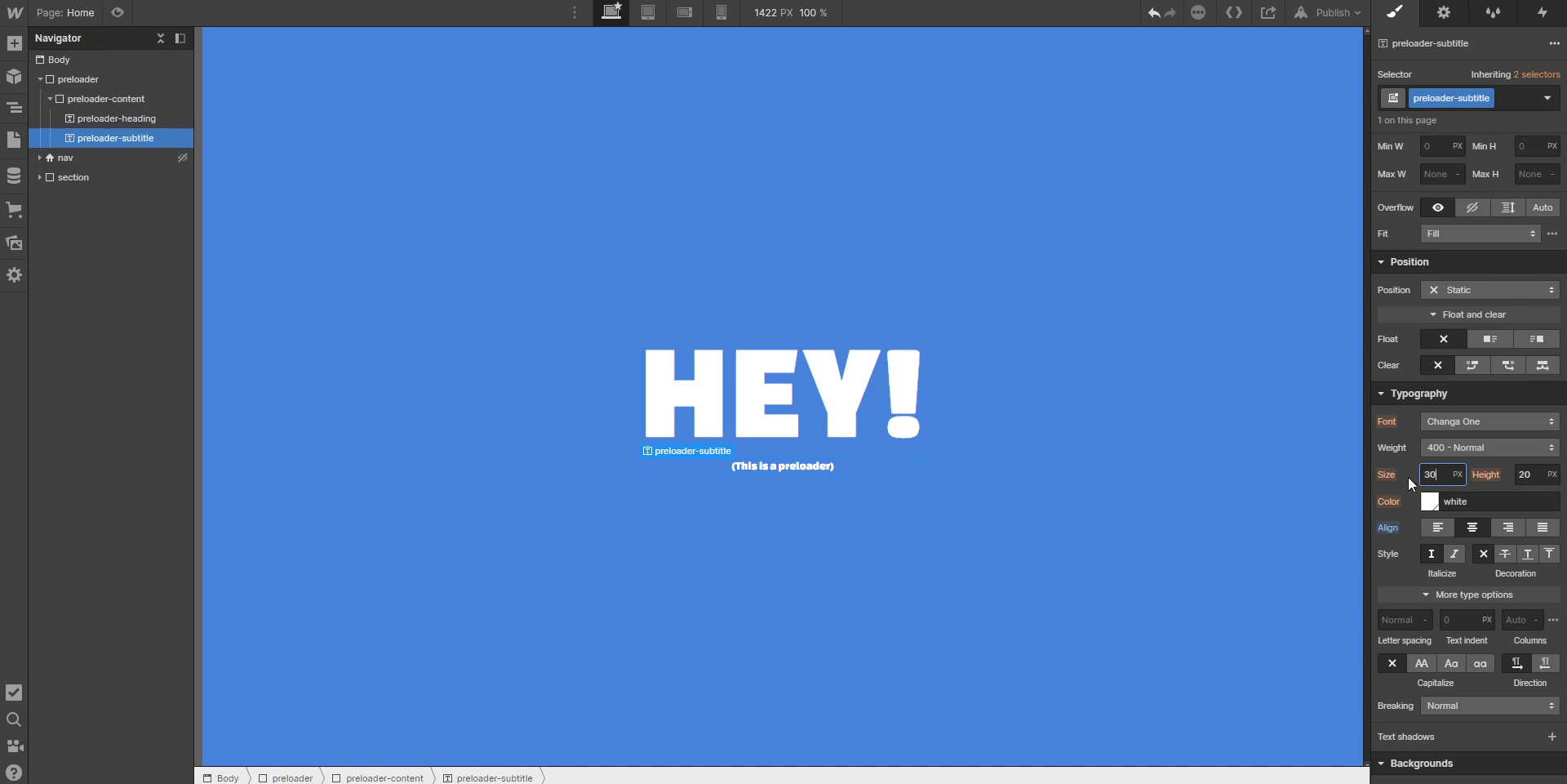
{"action": "key", "text": "Return"}
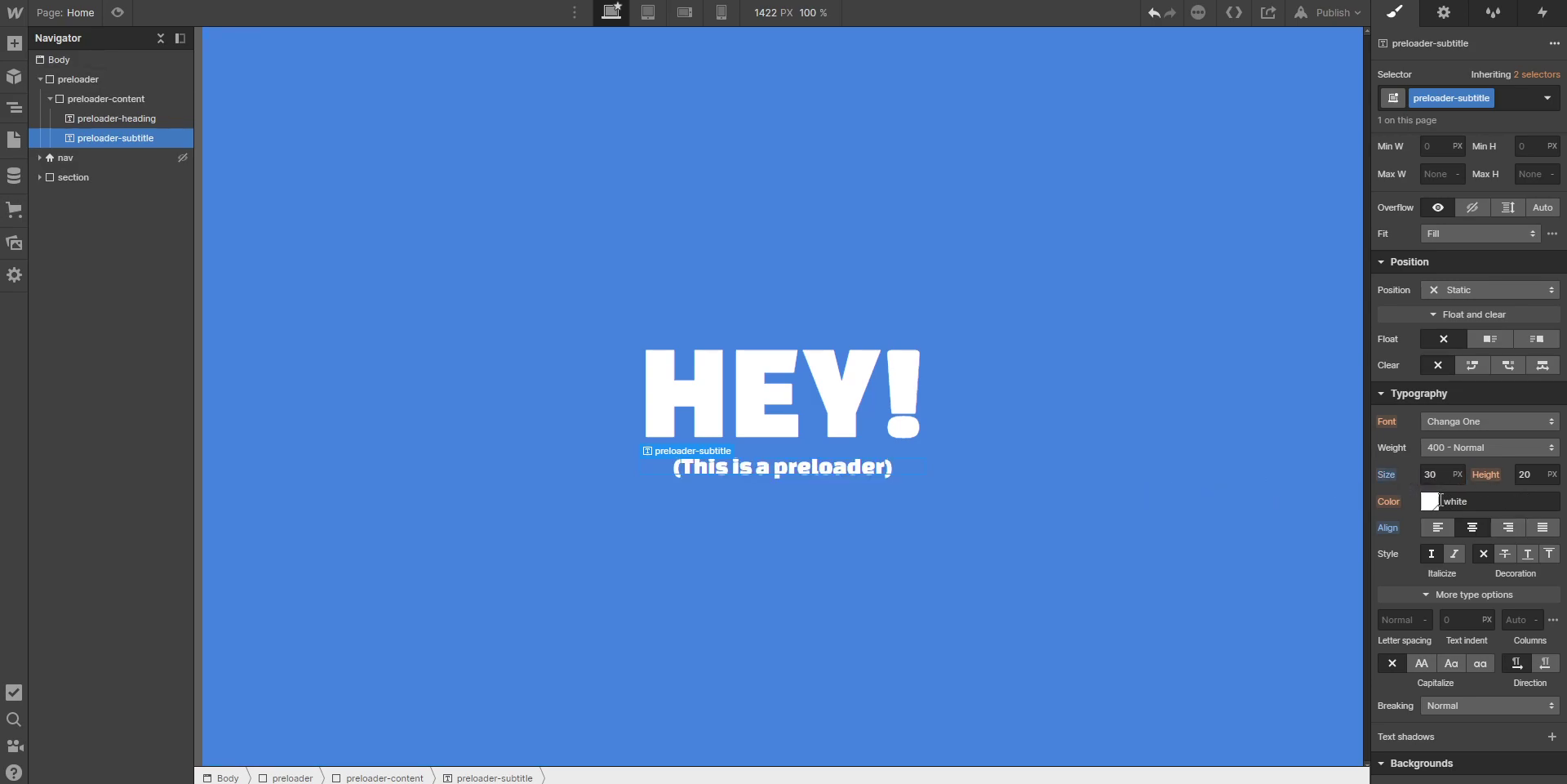
Step: Adjust the subtitle colour's opacity, then select the preloader-heading
{"action": "left_click", "coordinate": [1434, 501]}
{"action": "left_click", "coordinate": [1543, 354]}
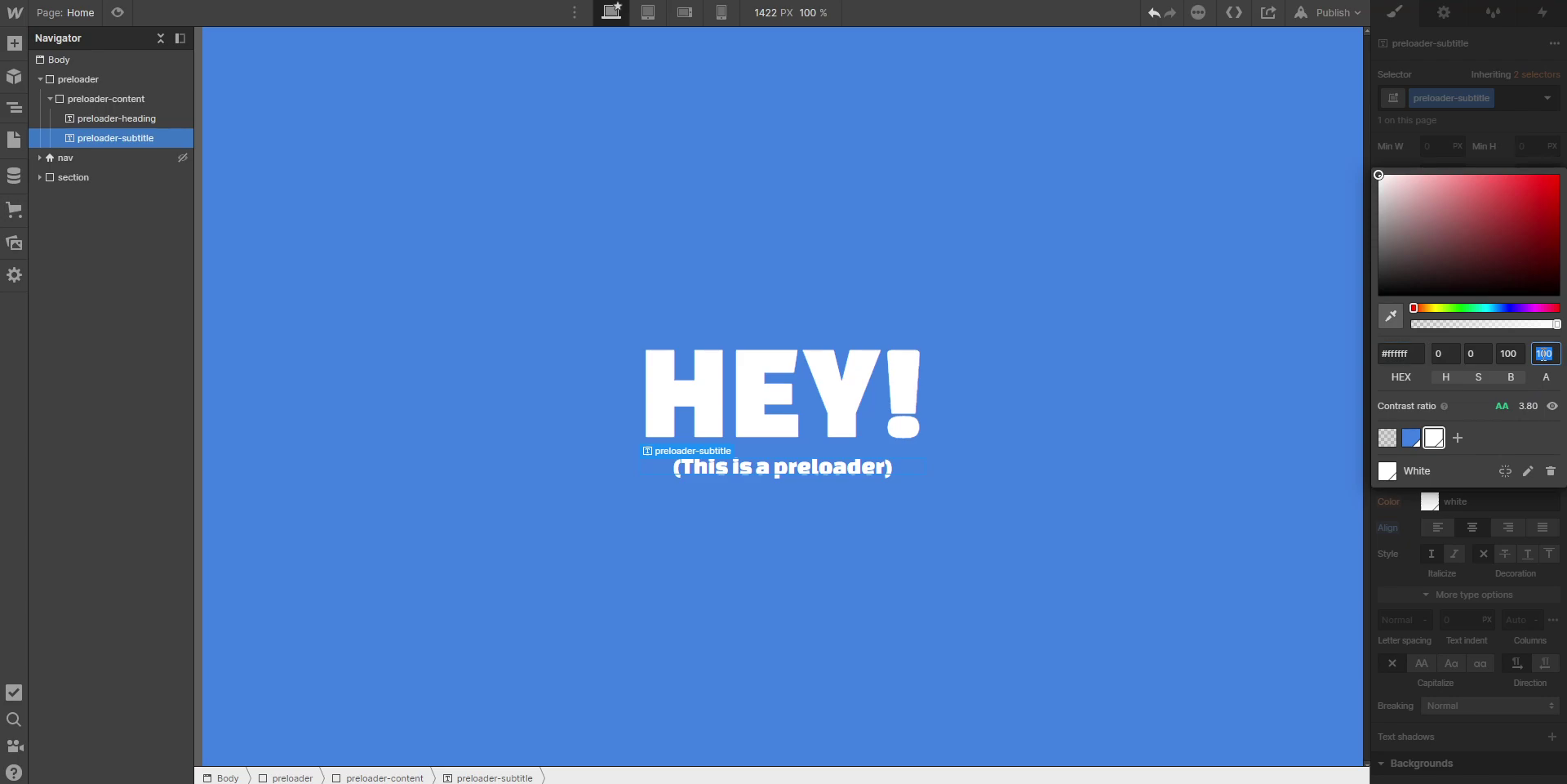
{"action": "left_click", "coordinate": [939, 457]}
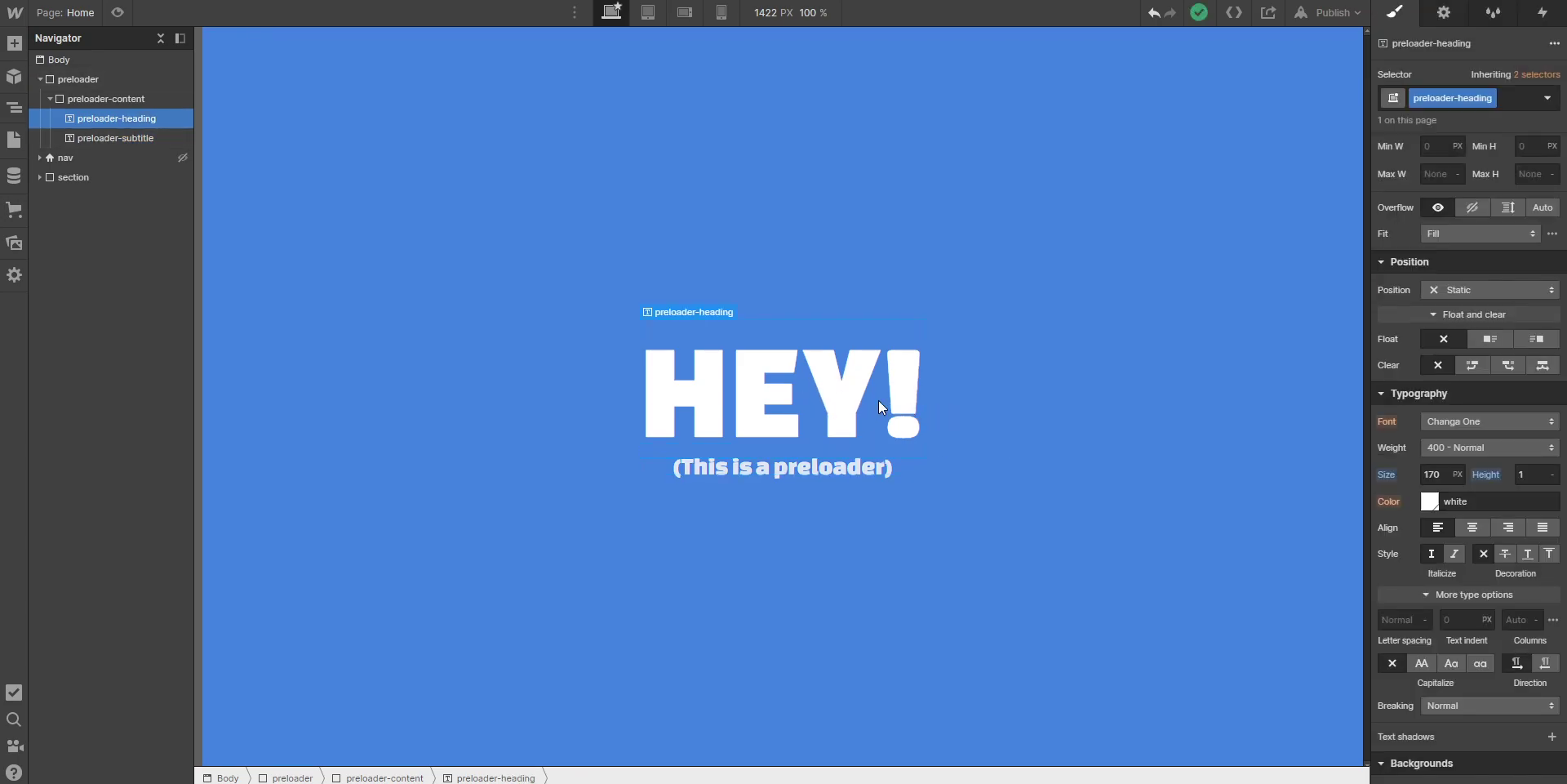
Step: Set the preloader's Display to None, checking Flex briefly before hiding it again
{"action": "left_click", "coordinate": [100, 105]}
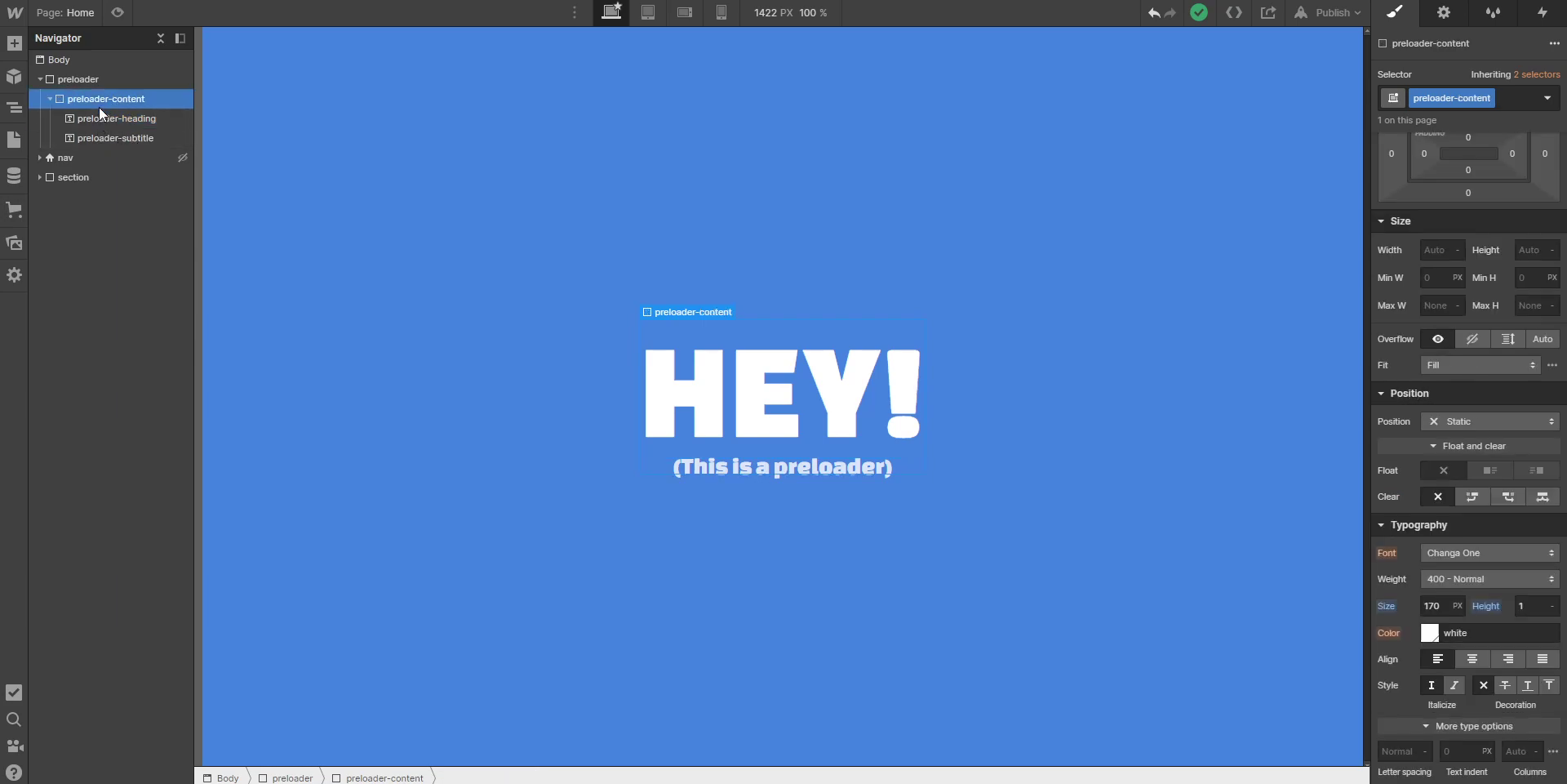
{"action": "left_click", "coordinate": [131, 79]}
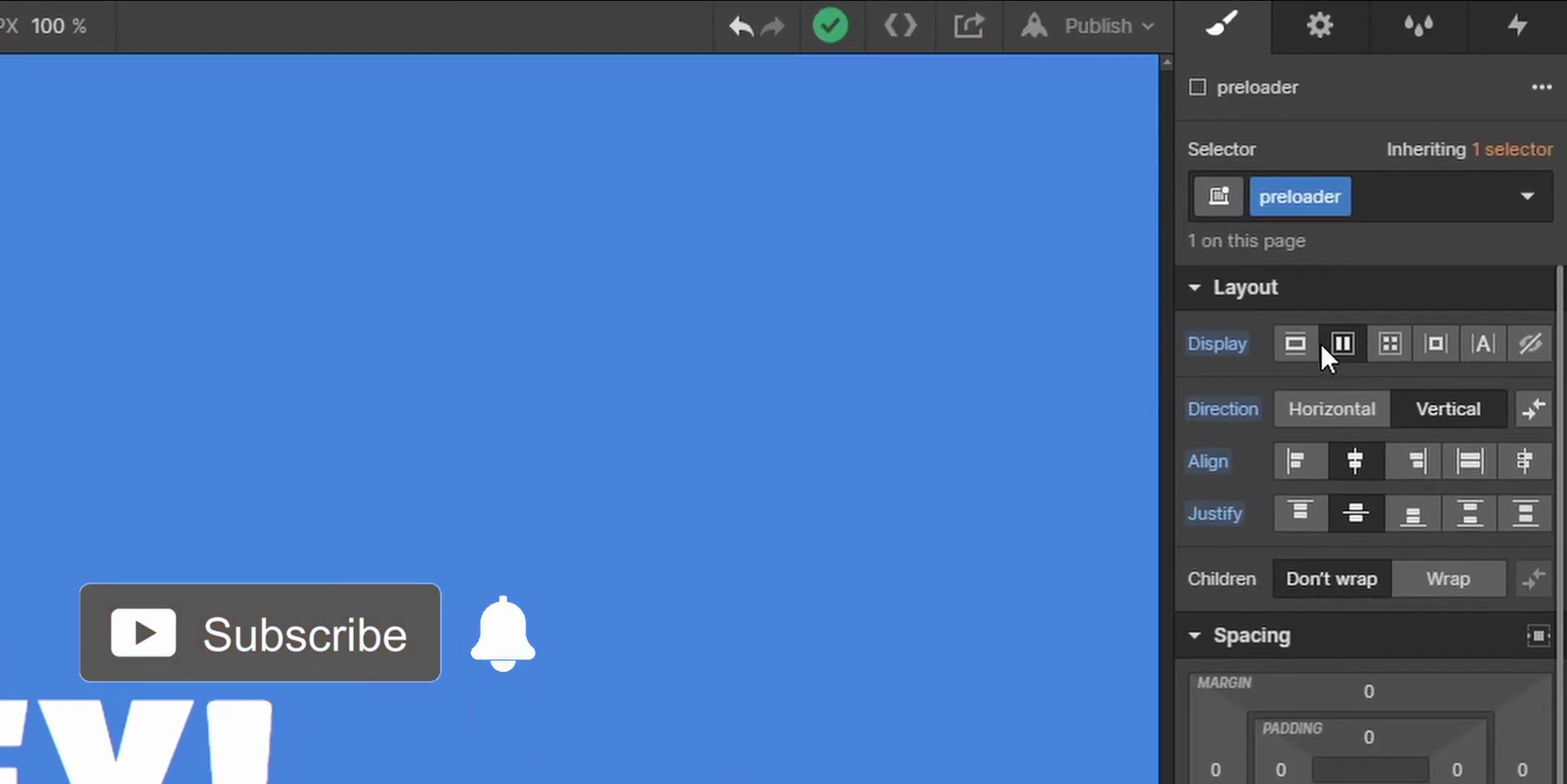
{"action": "left_click", "coordinate": [1521, 343]}
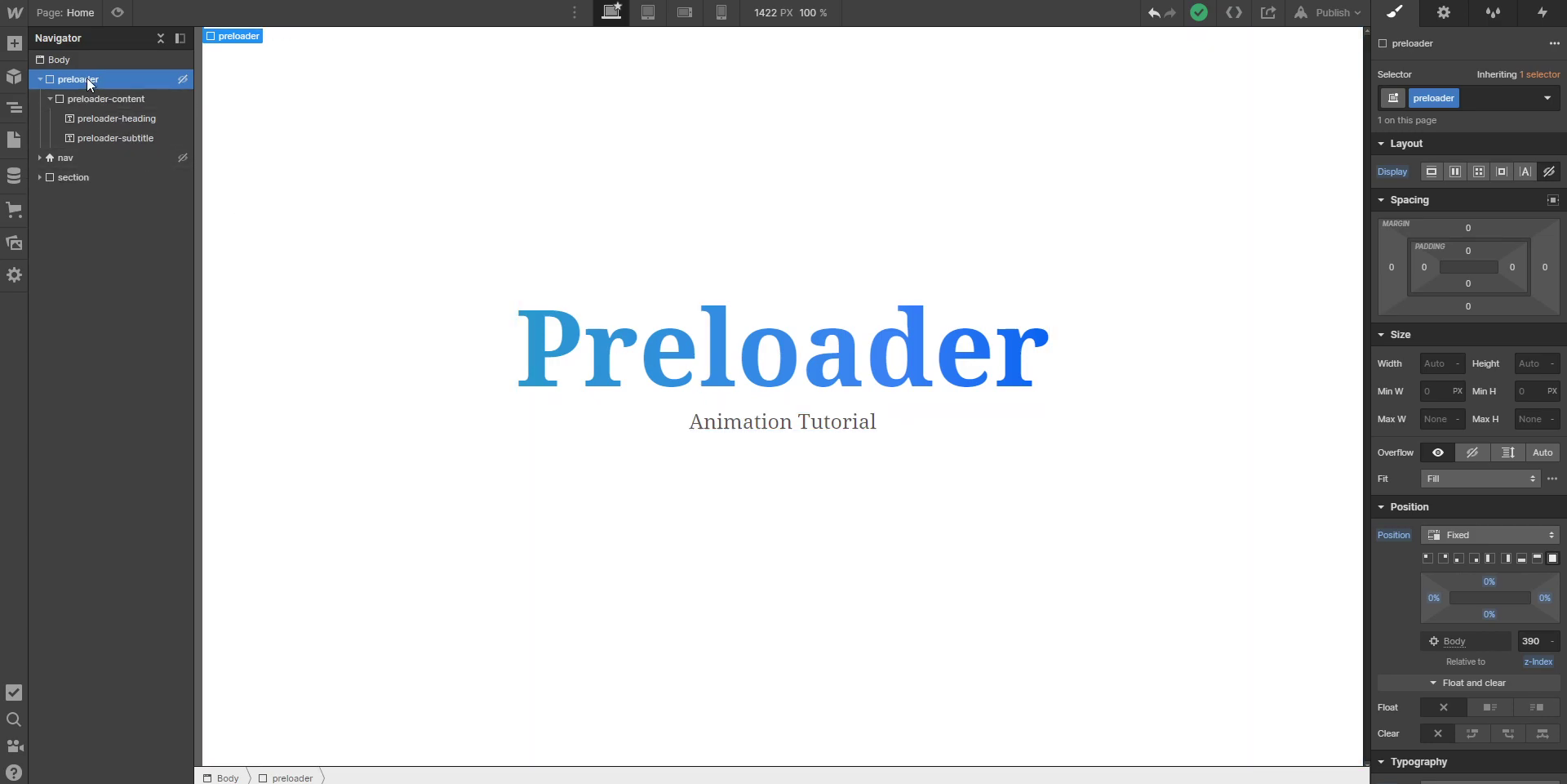
{"action": "left_click", "coordinate": [1457, 171]}
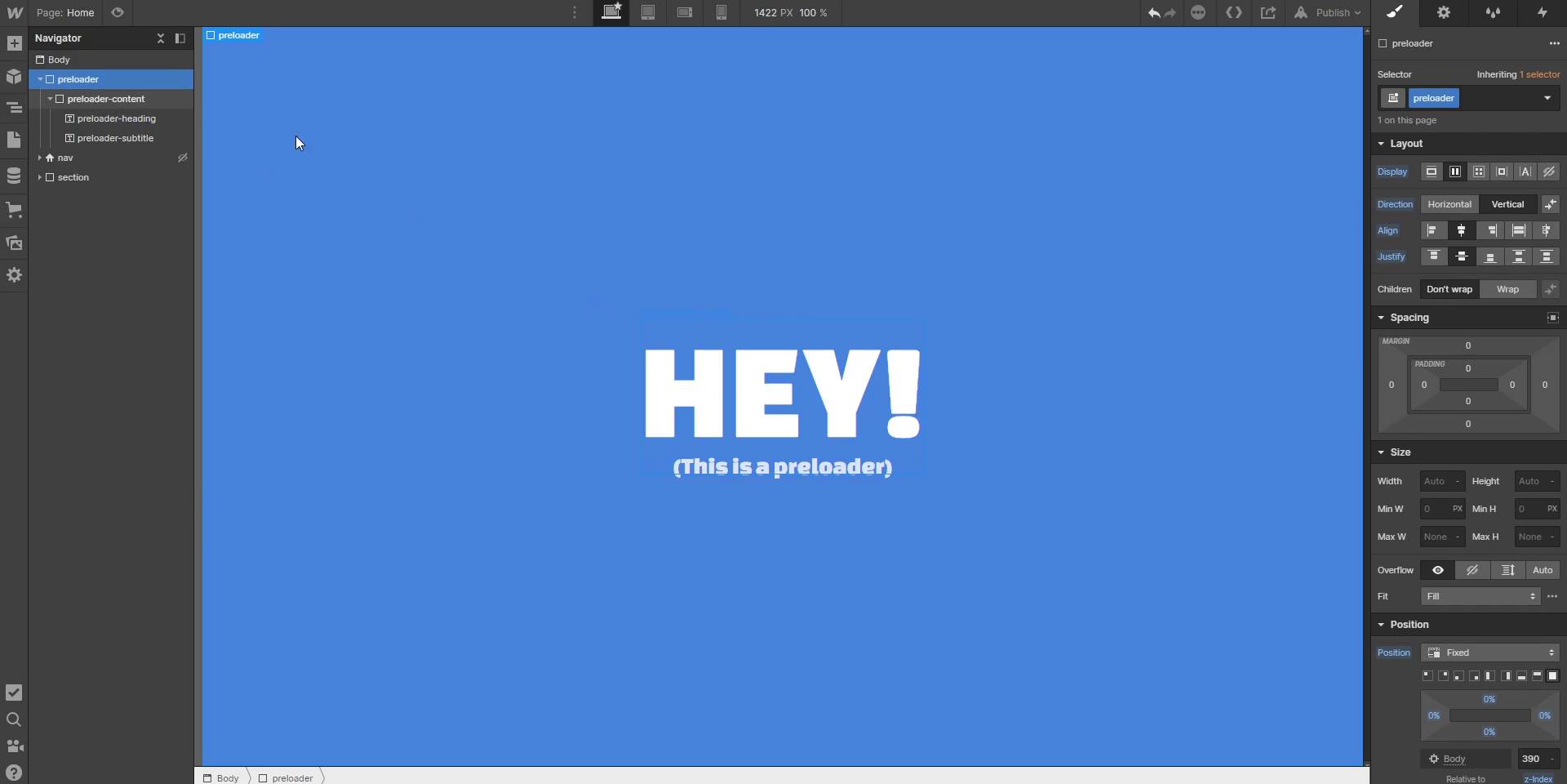
{"action": "left_click", "coordinate": [1551, 172]}
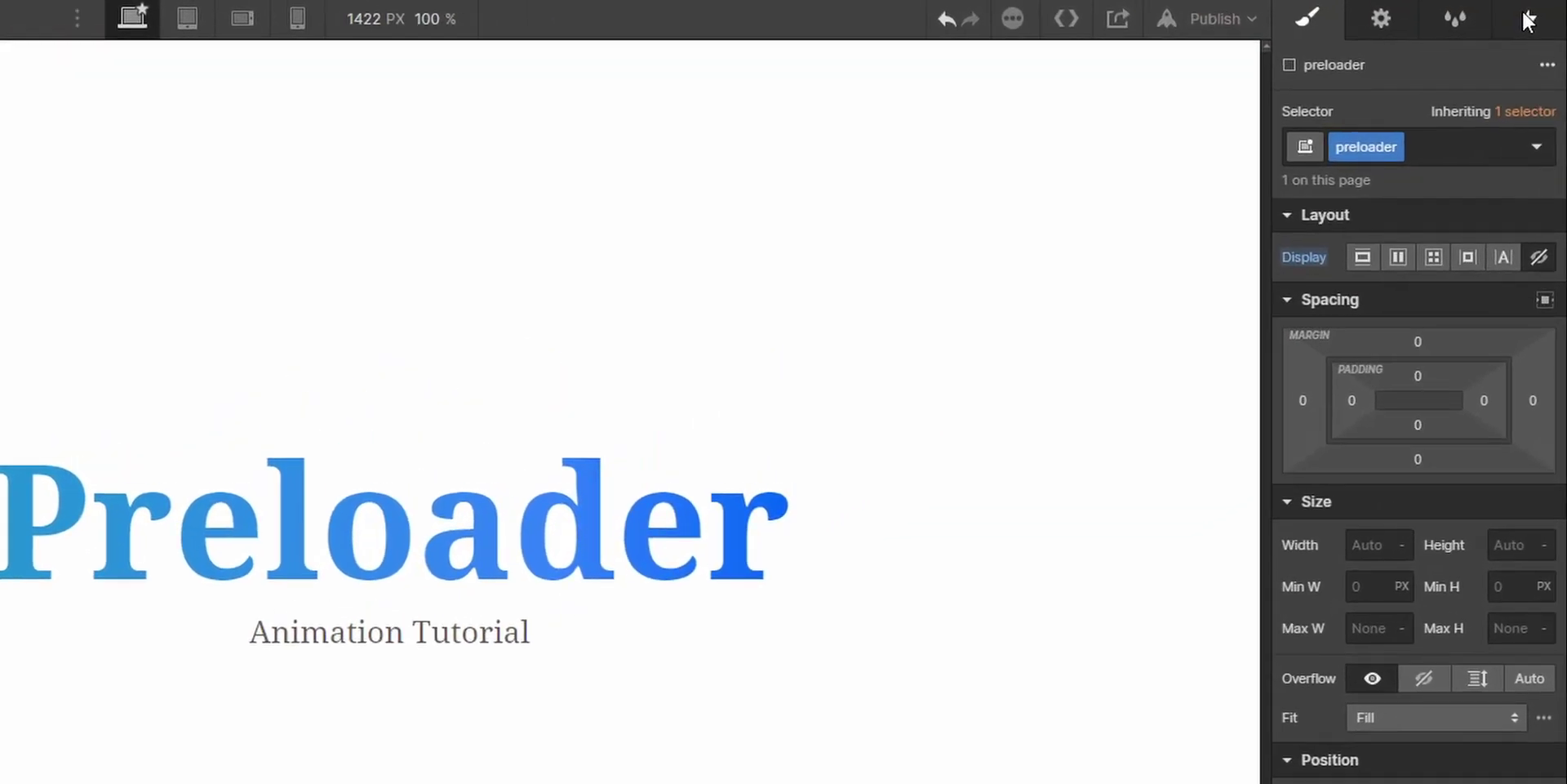
Step: Add a Page load trigger that starts a new timed animation named 'preloader' on page start
{"action": "left_click", "coordinate": [1543, 13]}
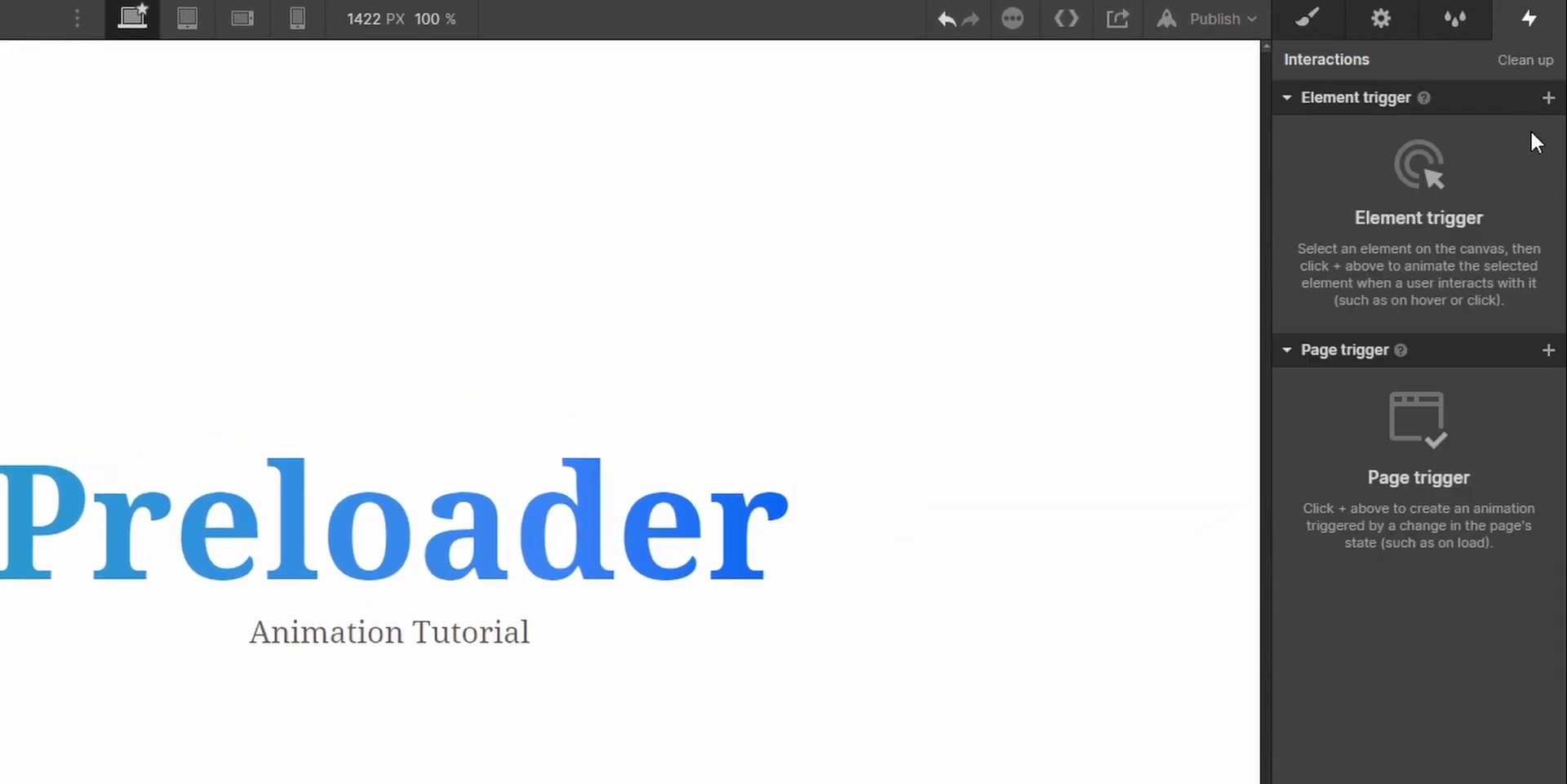
{"action": "left_click", "coordinate": [1546, 353]}
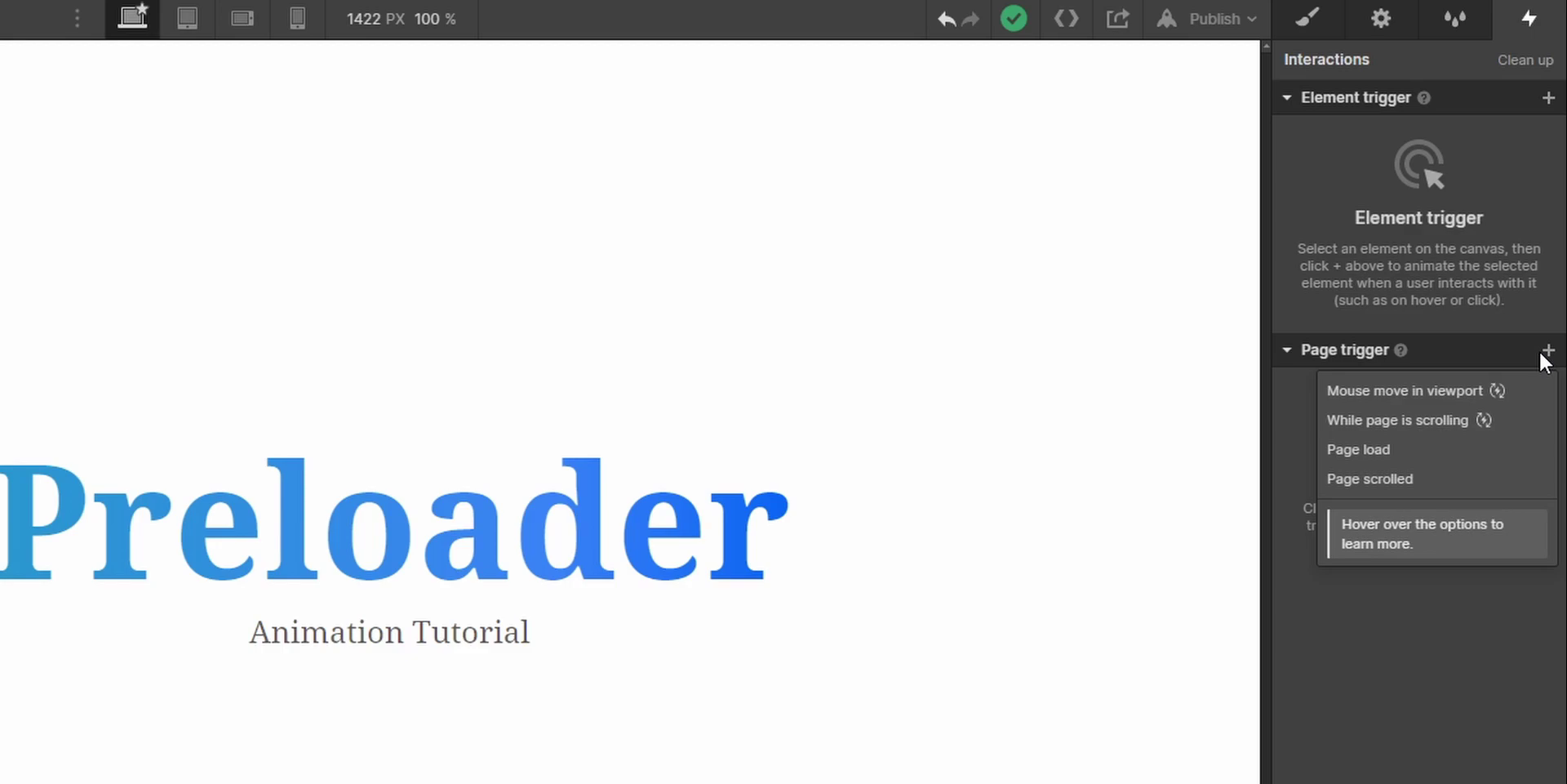
{"action": "left_click", "coordinate": [1459, 441]}
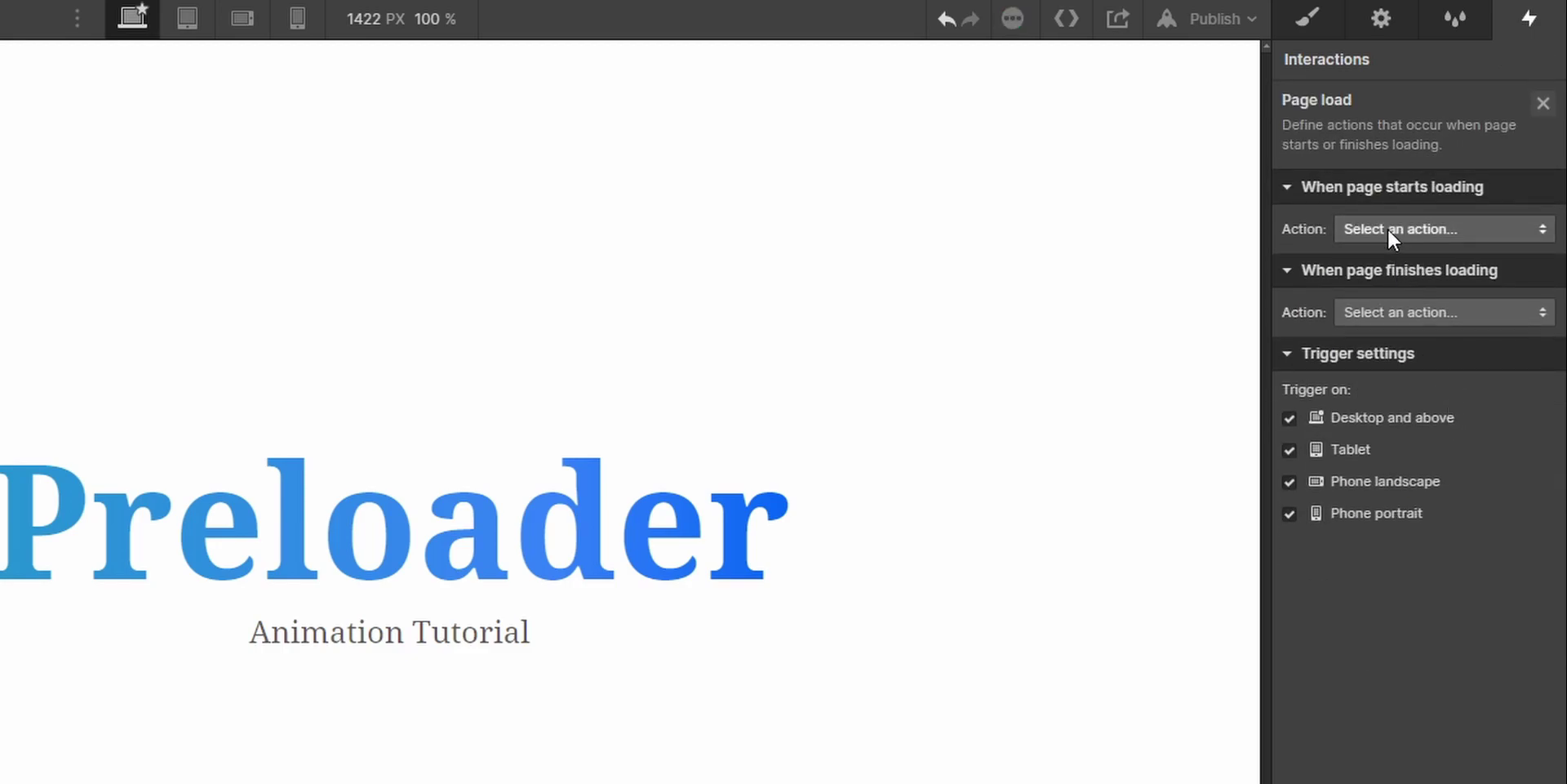
{"action": "left_click", "coordinate": [1388, 229]}
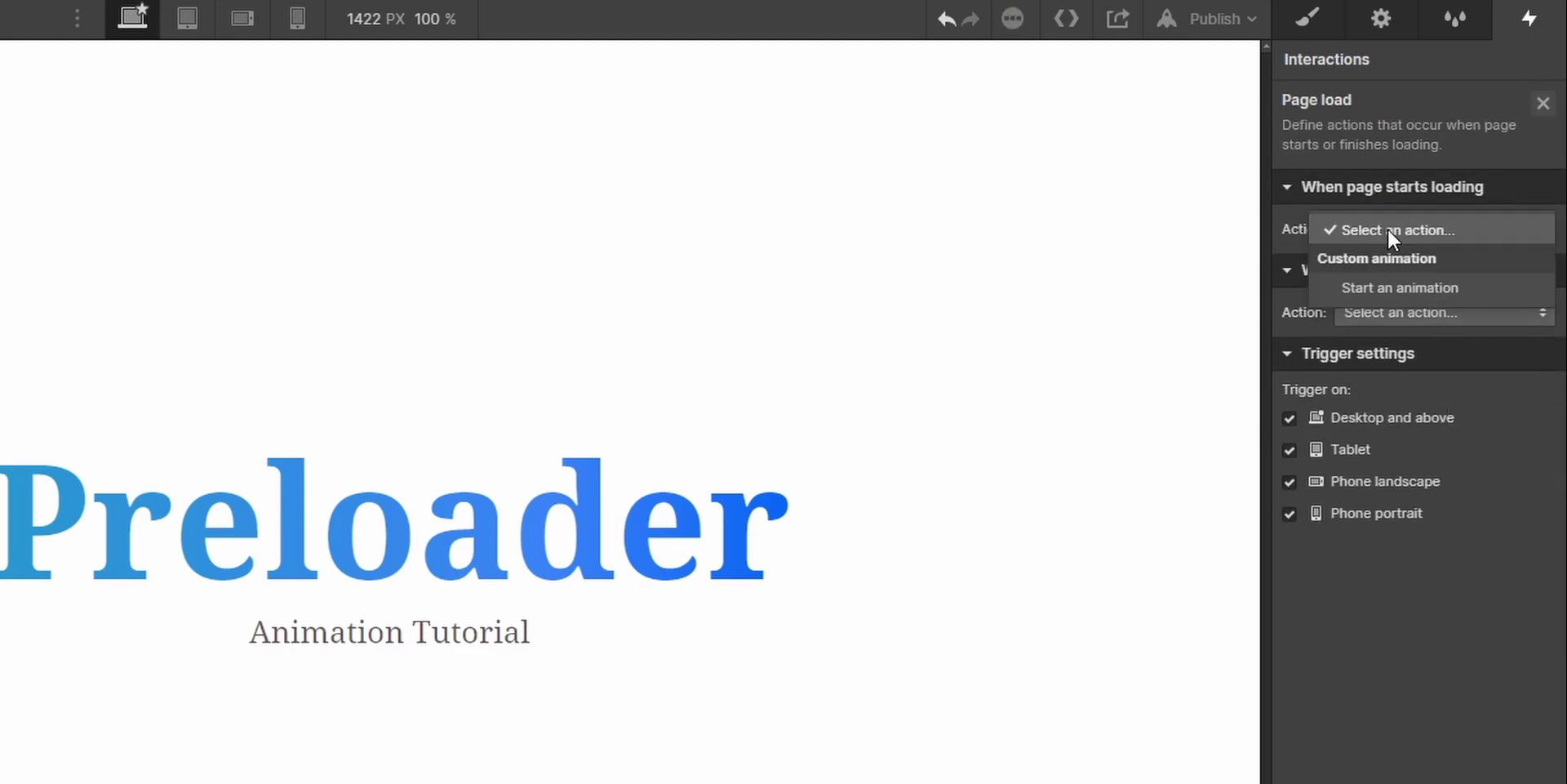
{"action": "left_click", "coordinate": [1391, 286]}
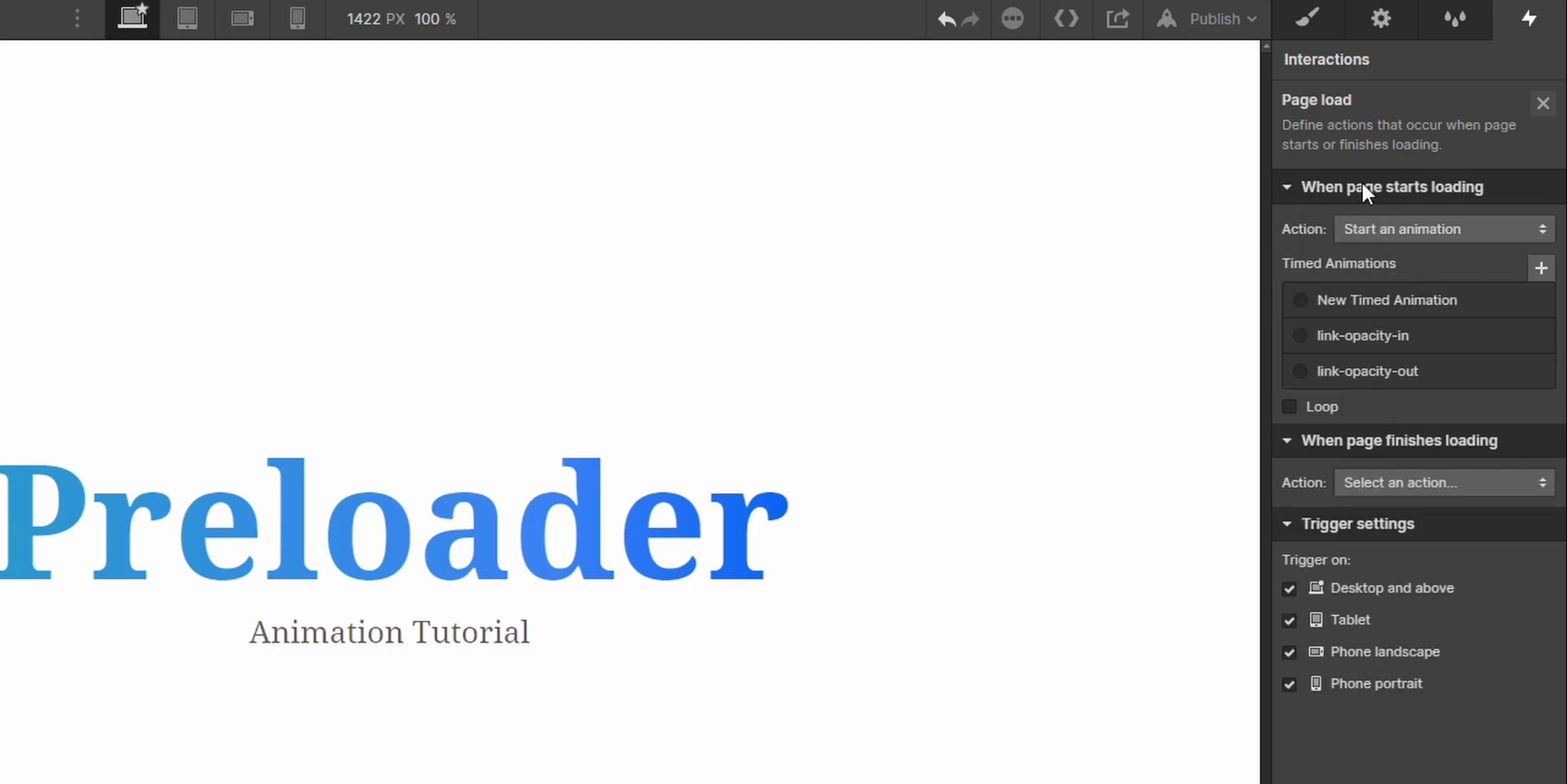
{"action": "left_click", "coordinate": [1542, 268]}
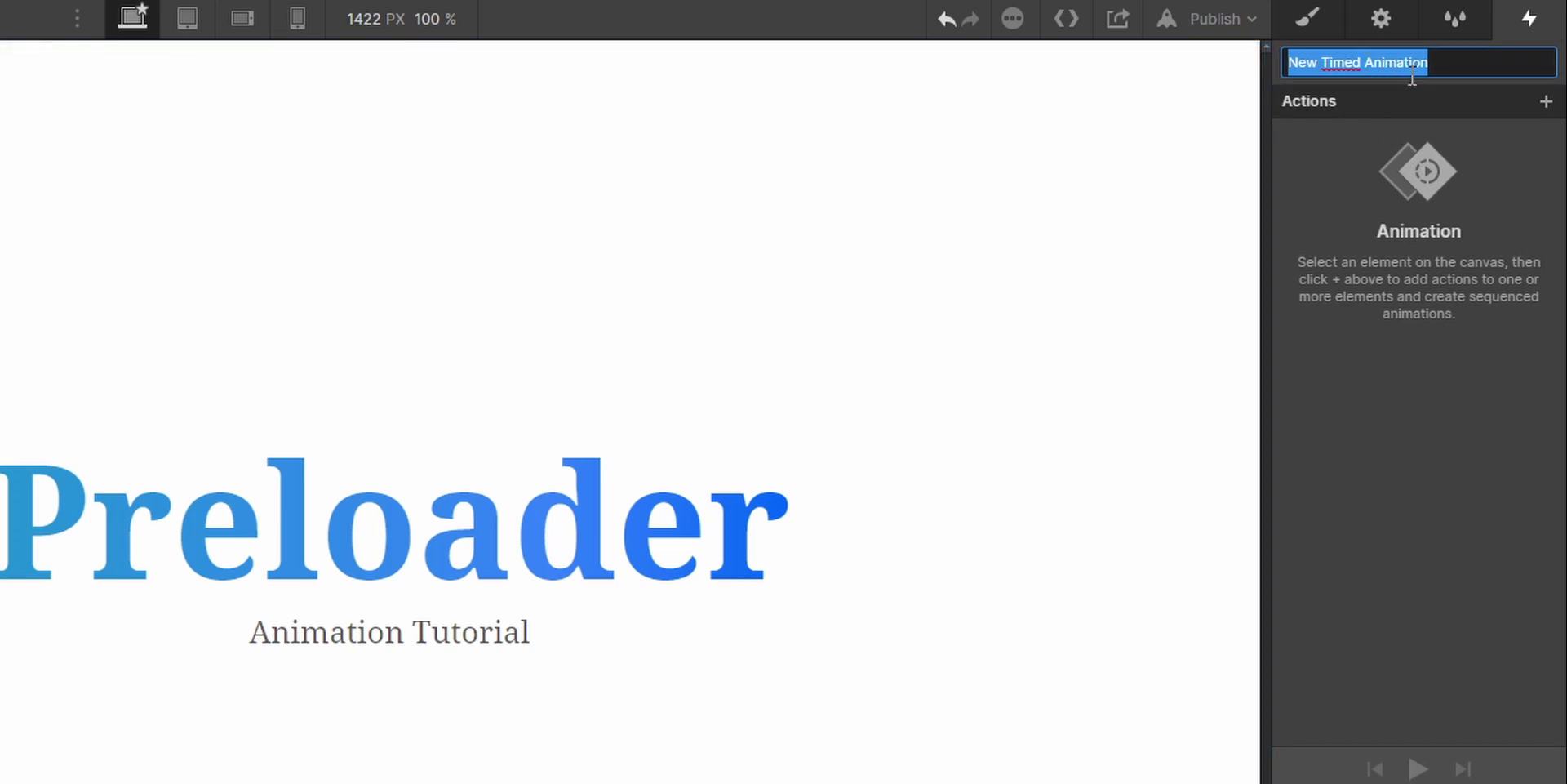
{"action": "type", "text": "preloader"}
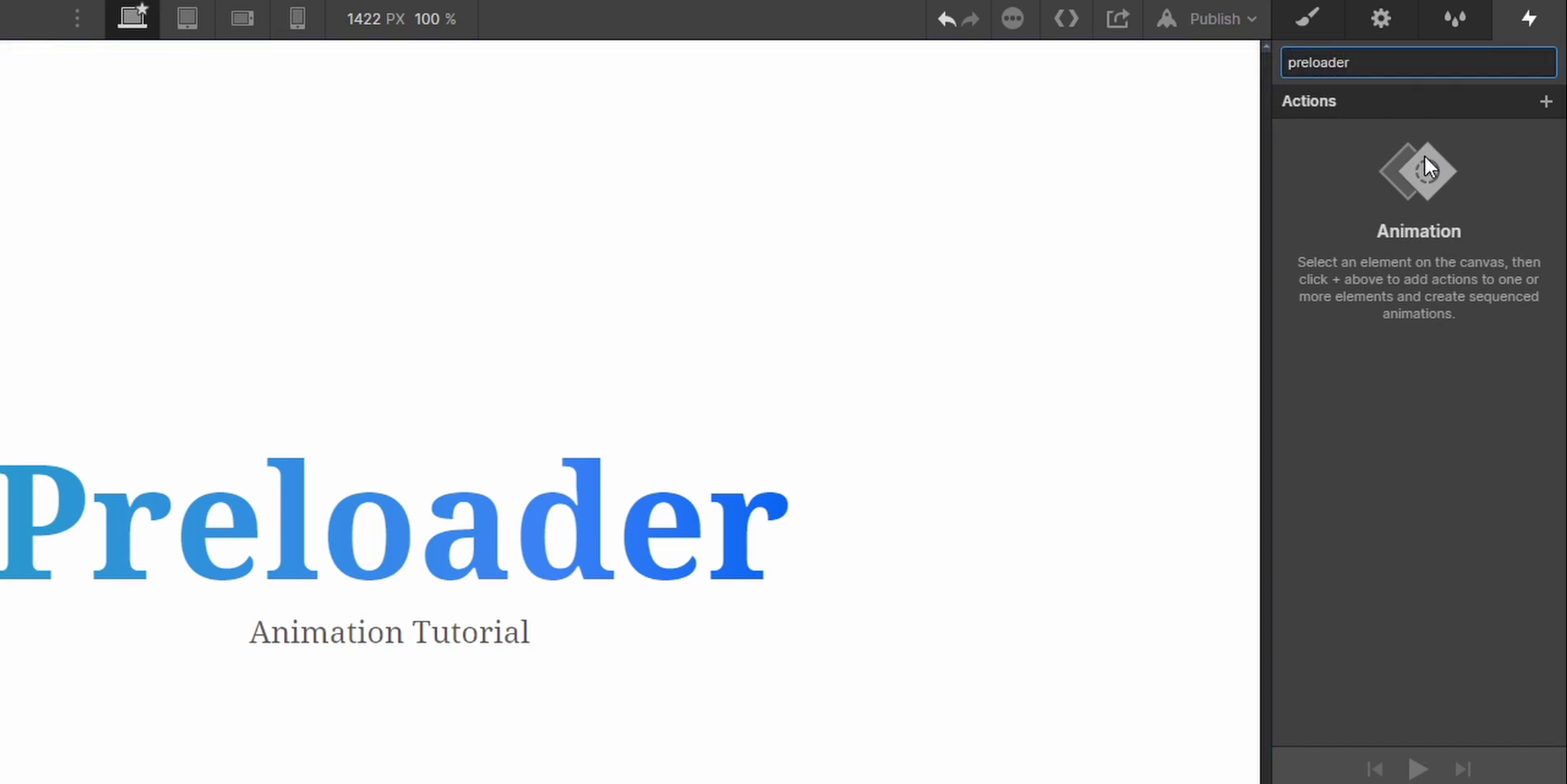
{"action": "key", "text": "Return"}
{"action": "left_click", "coordinate": [1547, 101]}
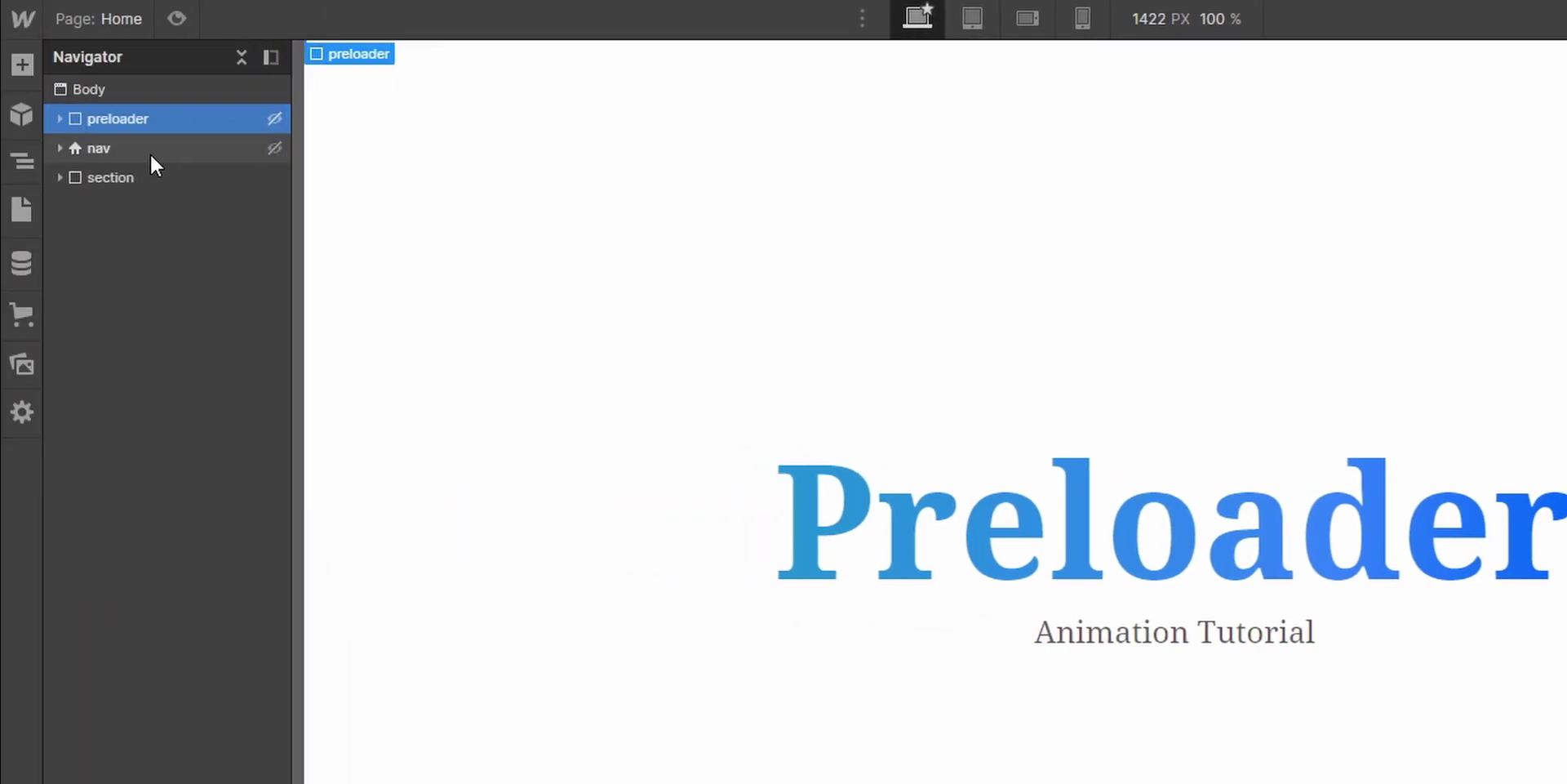
Step: Add a Hide/Show action on the preloader as initial state, displaying it as flex
{"action": "left_click", "coordinate": [61, 119]}
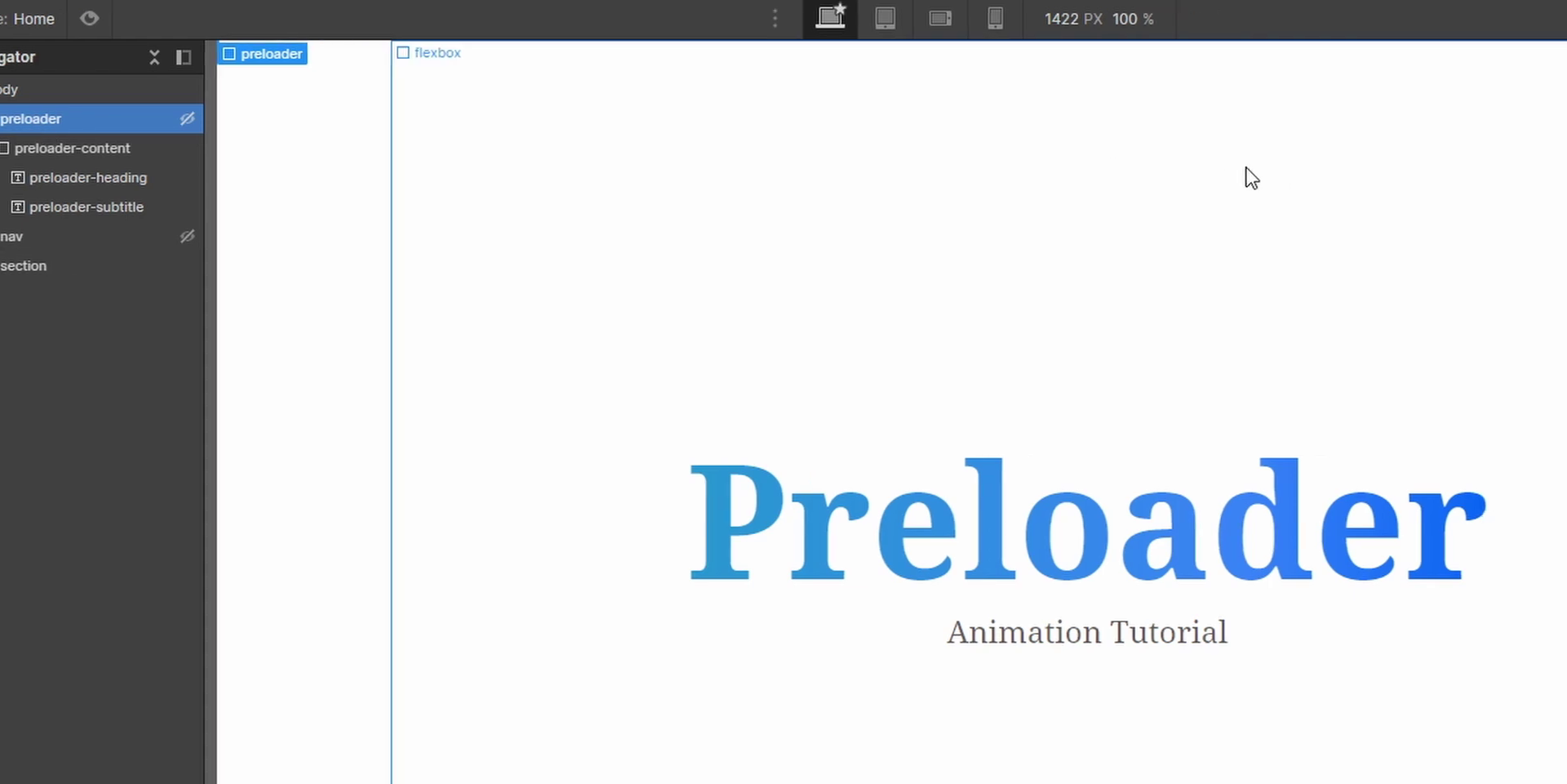
{"action": "left_click", "coordinate": [1547, 102]}
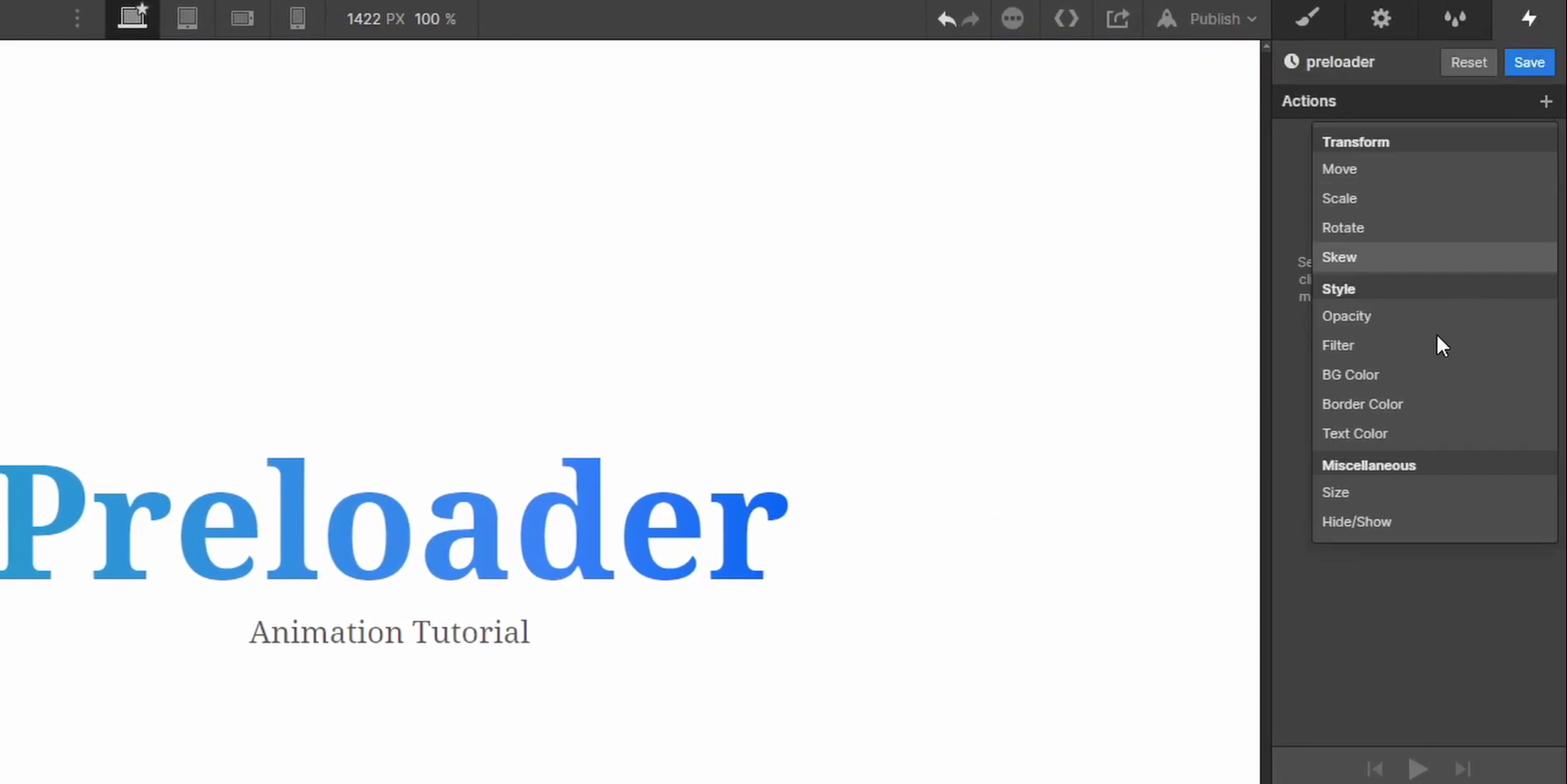
{"action": "left_click", "coordinate": [1357, 521]}
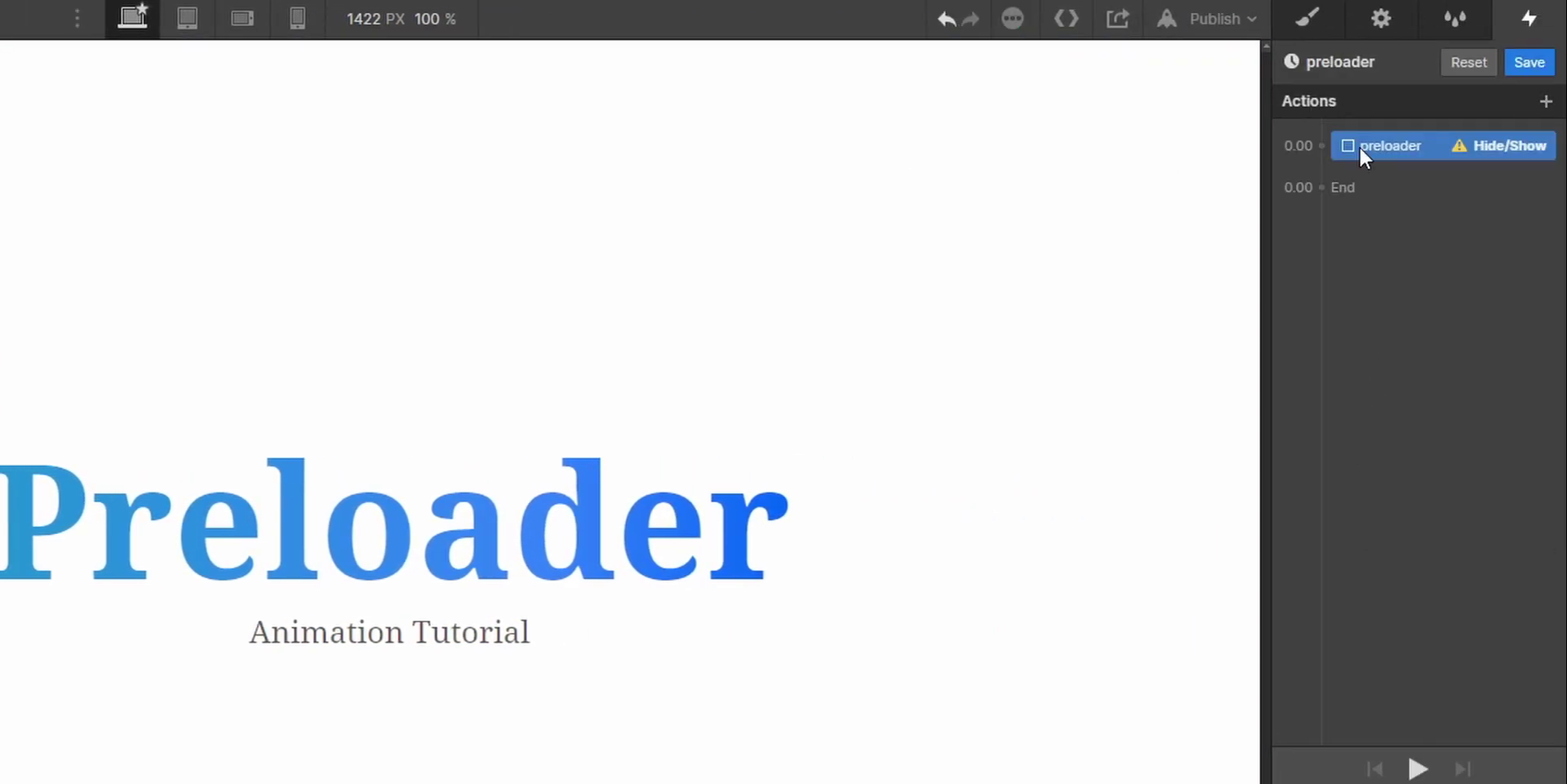
{"action": "left_click", "coordinate": [1359, 146]}
{"action": "left_click", "coordinate": [1428, 159]}
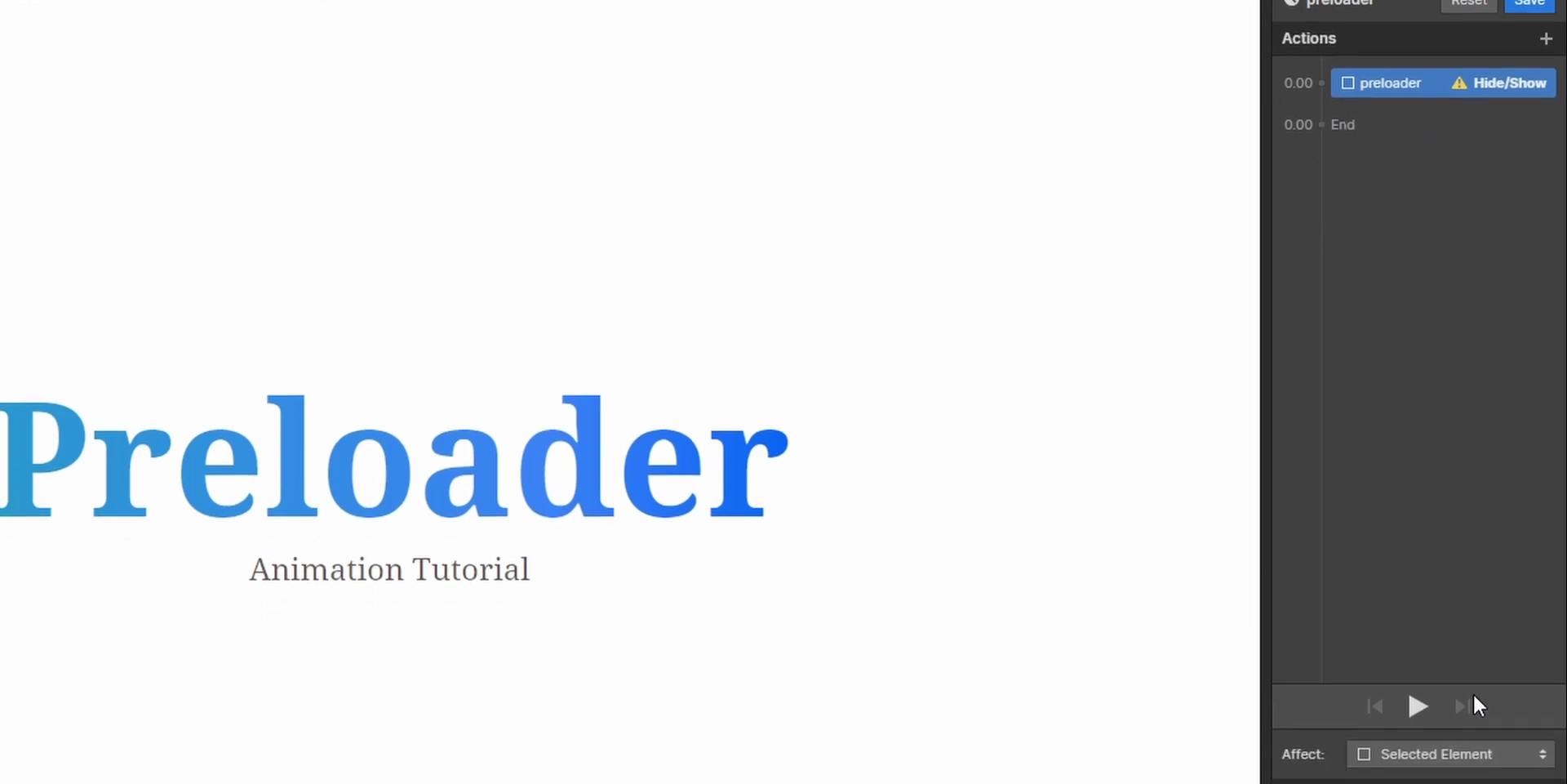
{"action": "left_click", "coordinate": [1403, 466]}
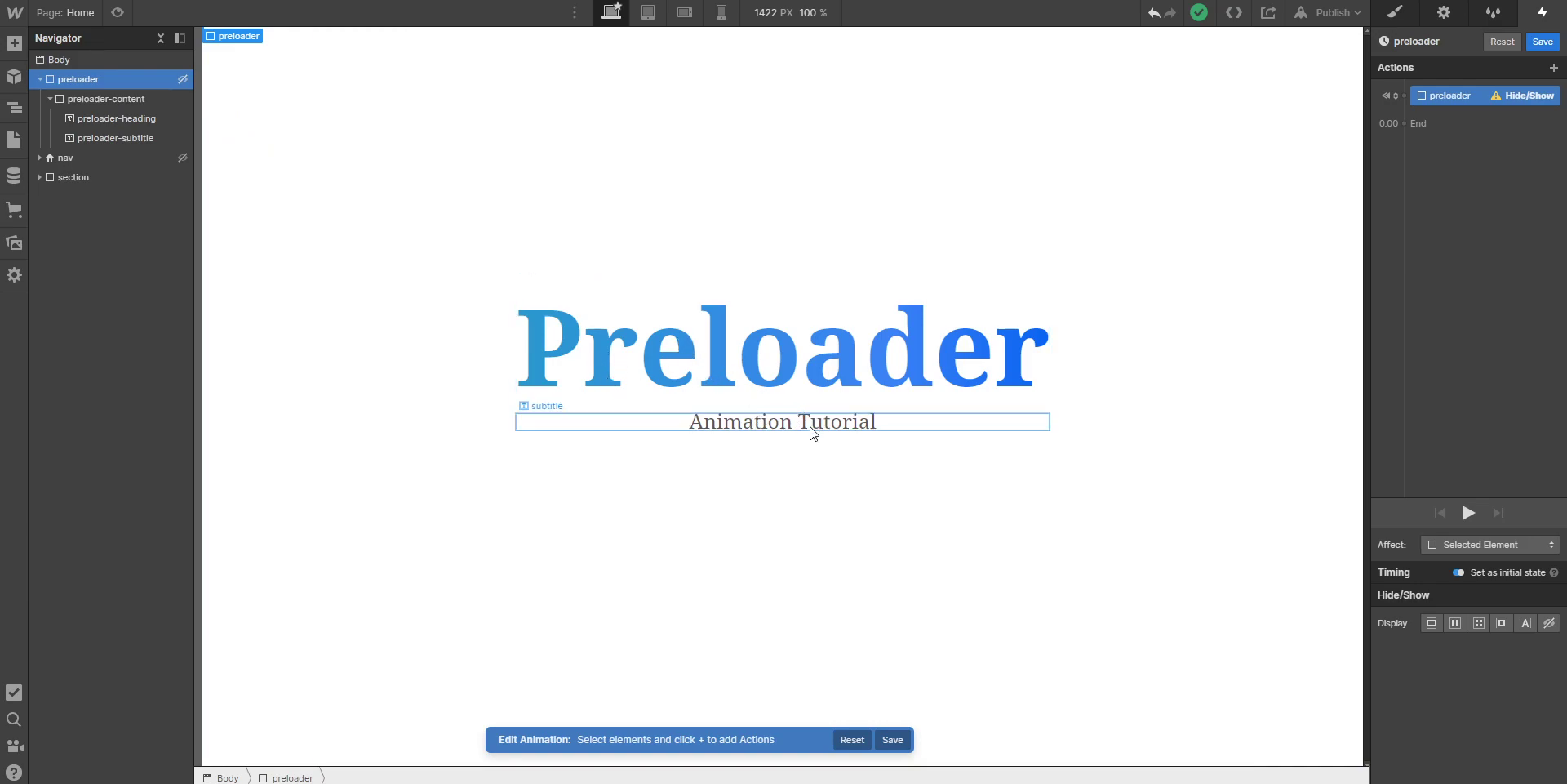
{"action": "left_click", "coordinate": [1456, 623]}
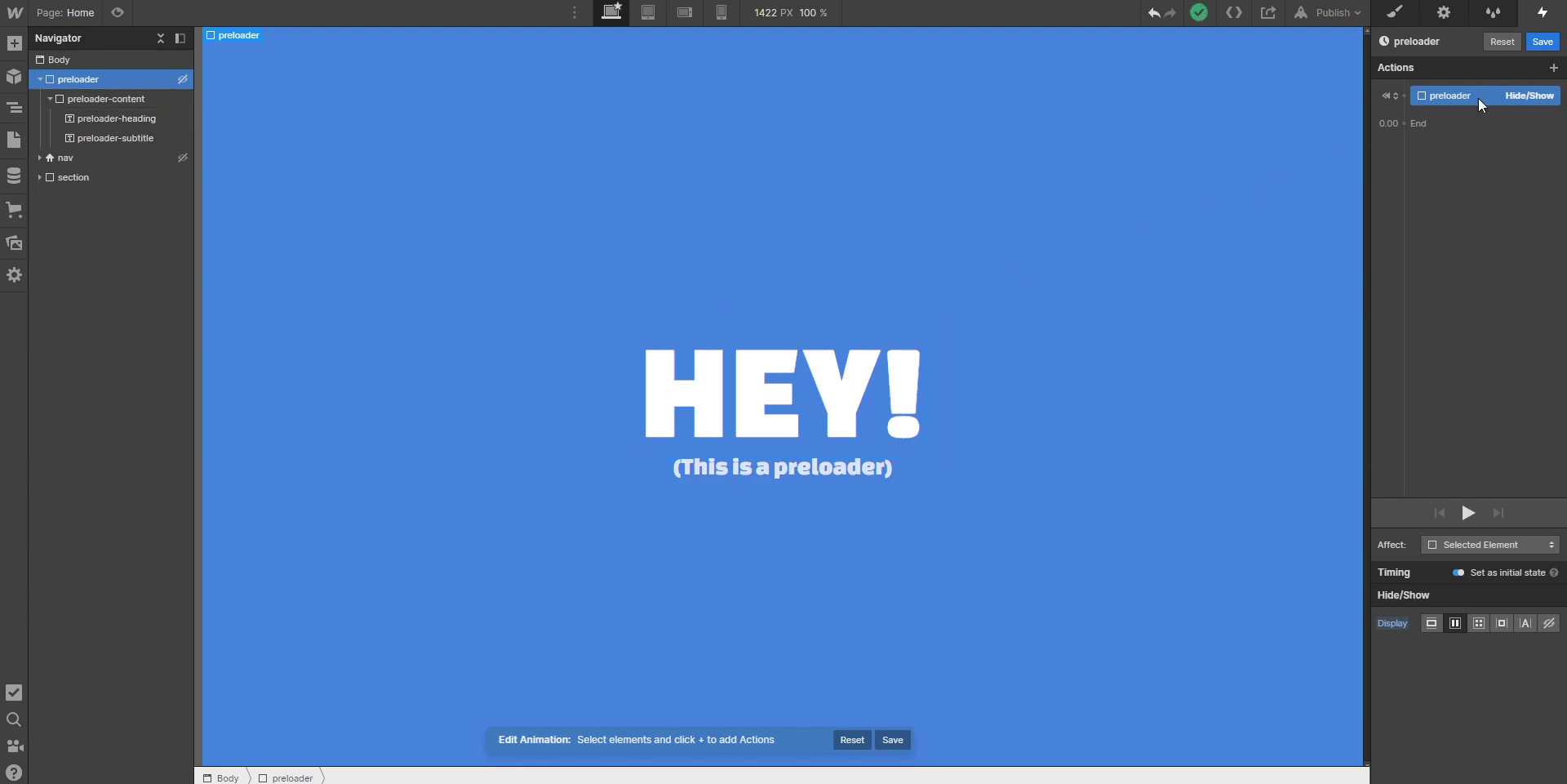
Step: Add an Opacity action keeping the preloader at 100% opacity initially
{"action": "left_click", "coordinate": [1405, 96]}
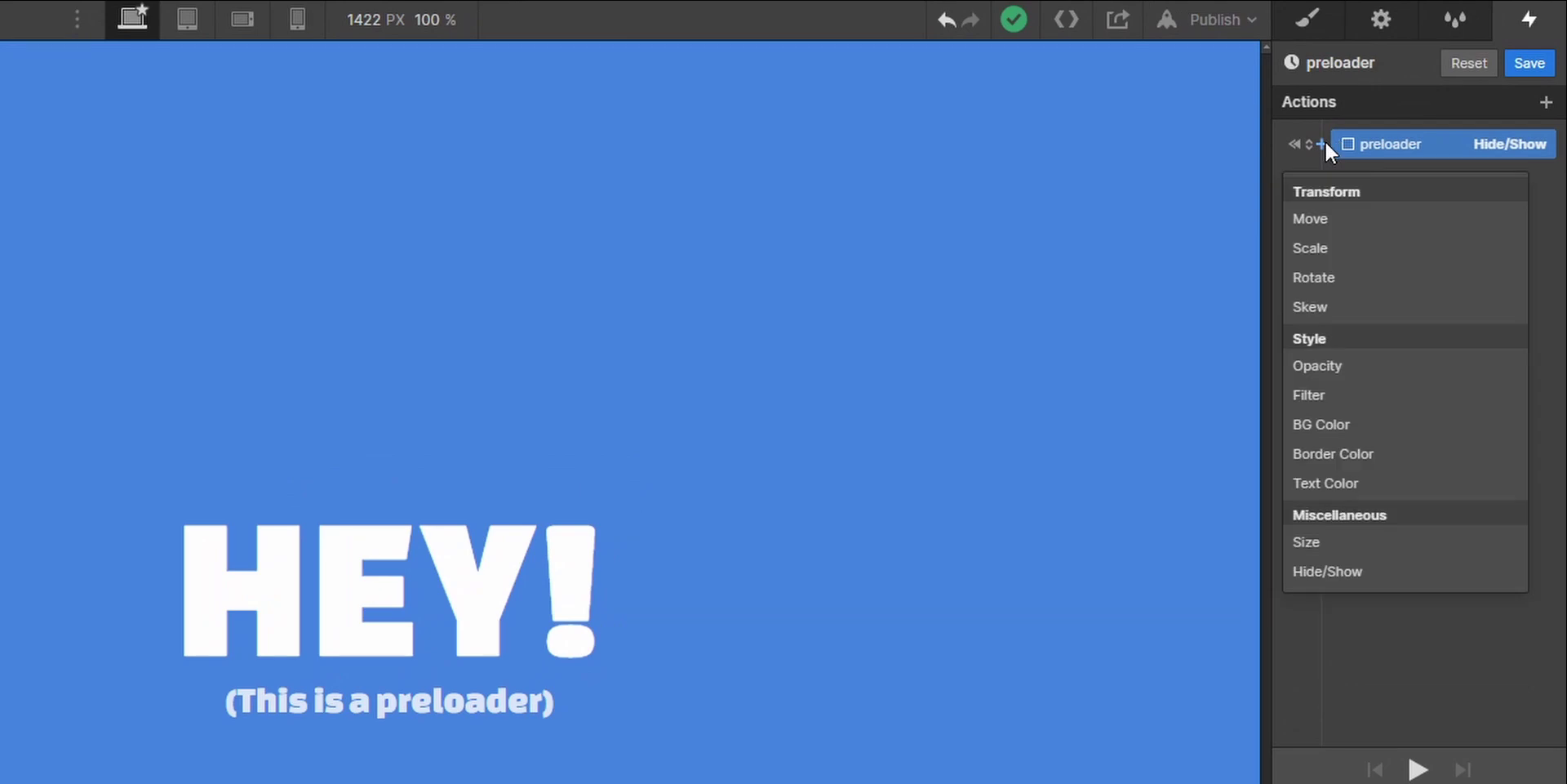
{"action": "left_click", "coordinate": [1344, 362]}
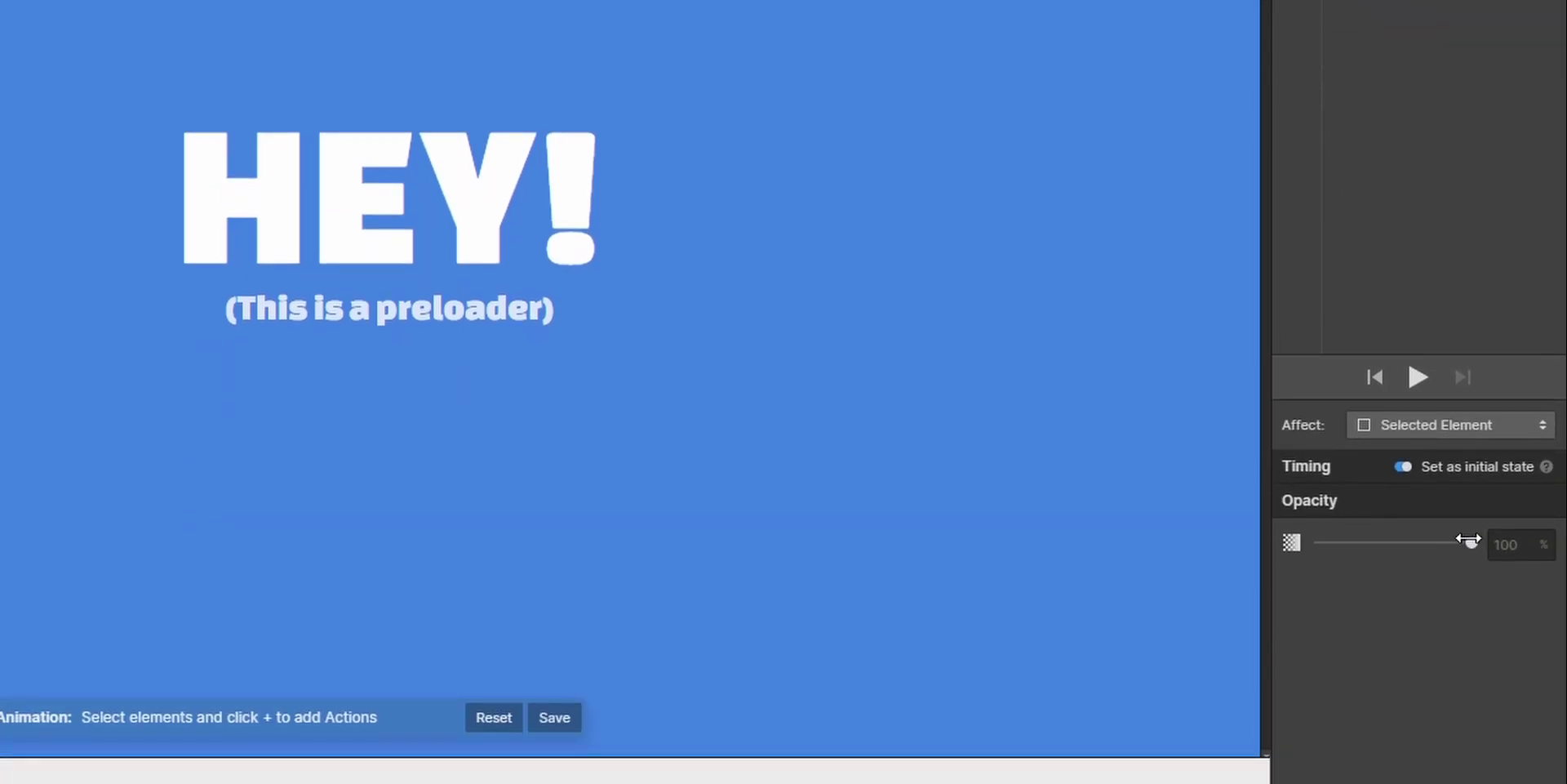
{"action": "left_click_drag", "start_coordinate": [1470, 540], "coordinate": [1515, 545]}
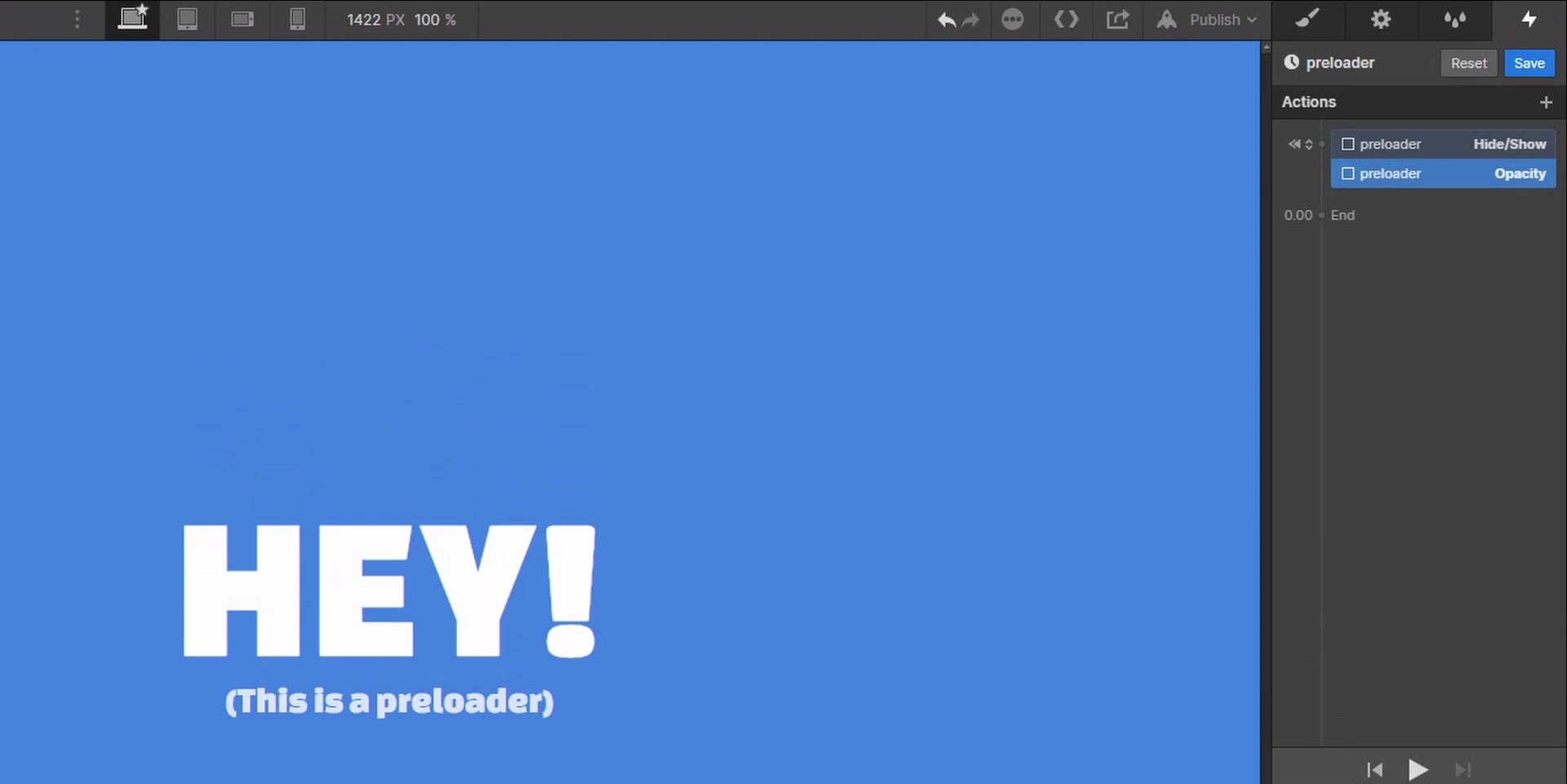
{"action": "left_click", "coordinate": [1353, 193]}
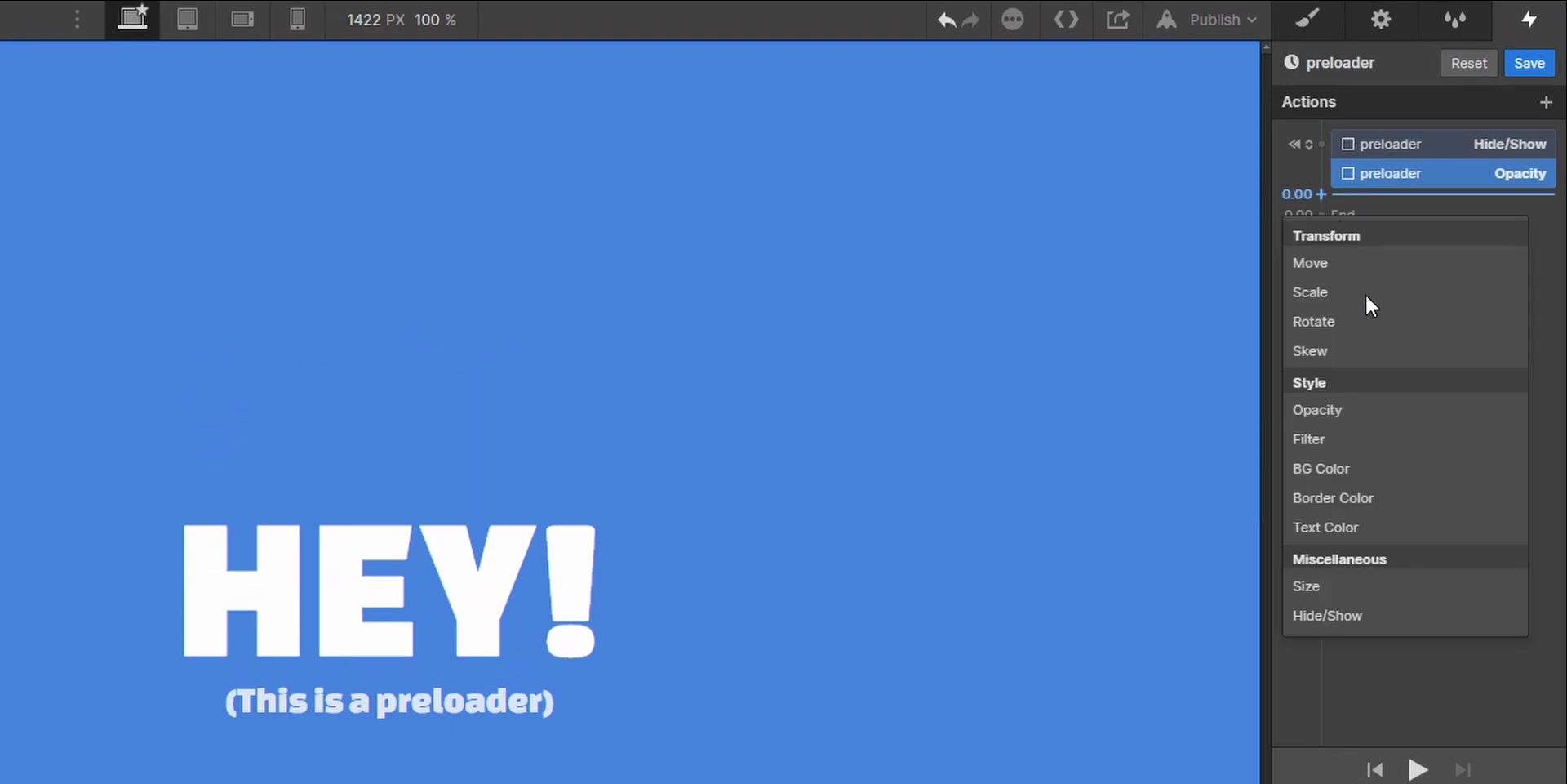
Step: Add an Opacity action fading to 0% with a 1 s delay, 0.4 s duration and Ease Out
{"action": "left_click", "coordinate": [1396, 410]}
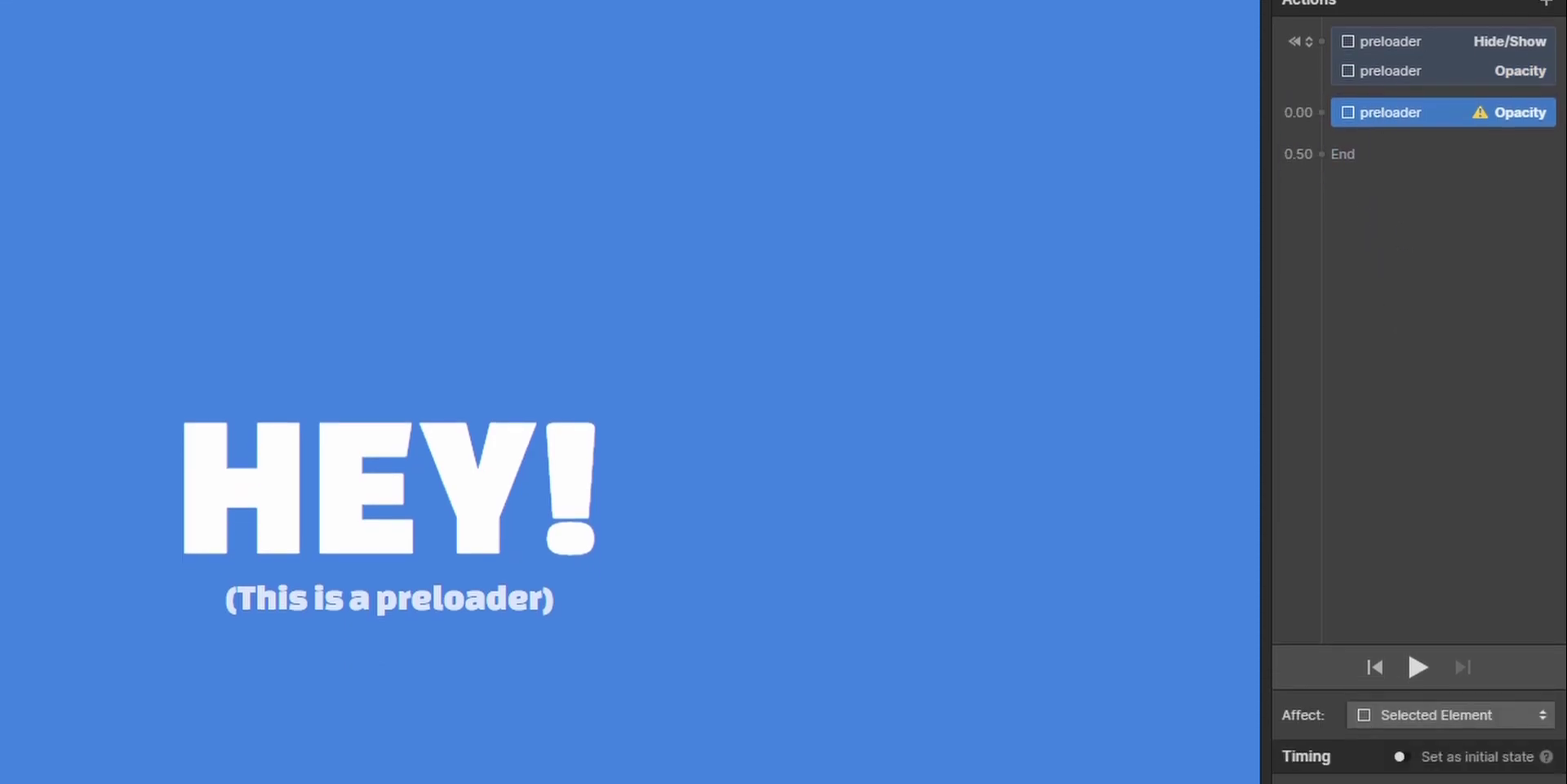
{"action": "left_click_drag", "start_coordinate": [1467, 720], "coordinate": [1288, 718]}
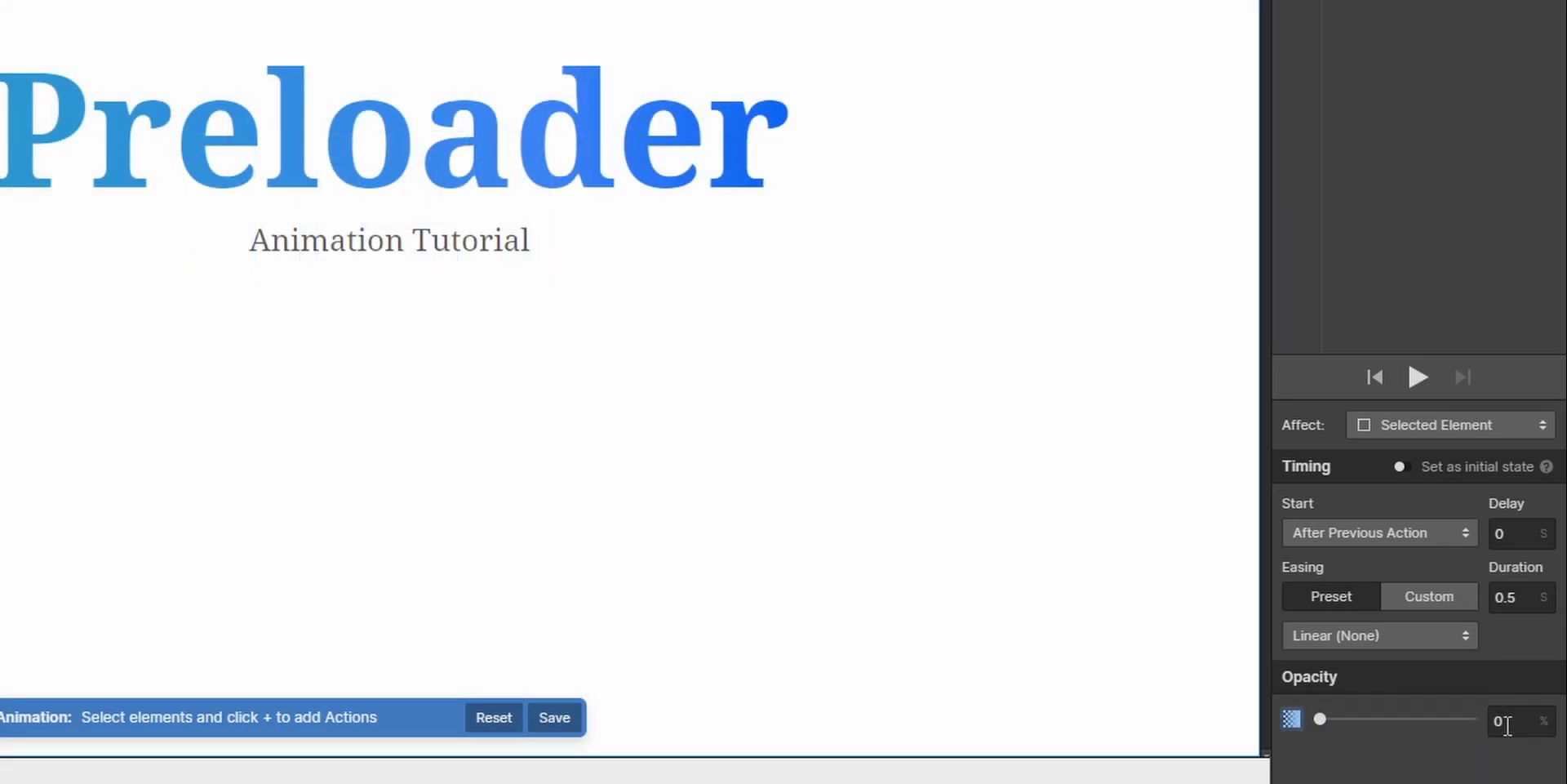
{"action": "left_click", "coordinate": [1506, 537]}
{"action": "type", "text": "1"}
{"action": "left_click", "coordinate": [1510, 593]}
{"action": "type", "text": "0"}
{"action": "type", "text": "4"}
{"action": "double_click", "coordinate": [1502, 597]}
{"action": "key", "text": "BackSpace"}
{"action": "type", "text": "0.4"}
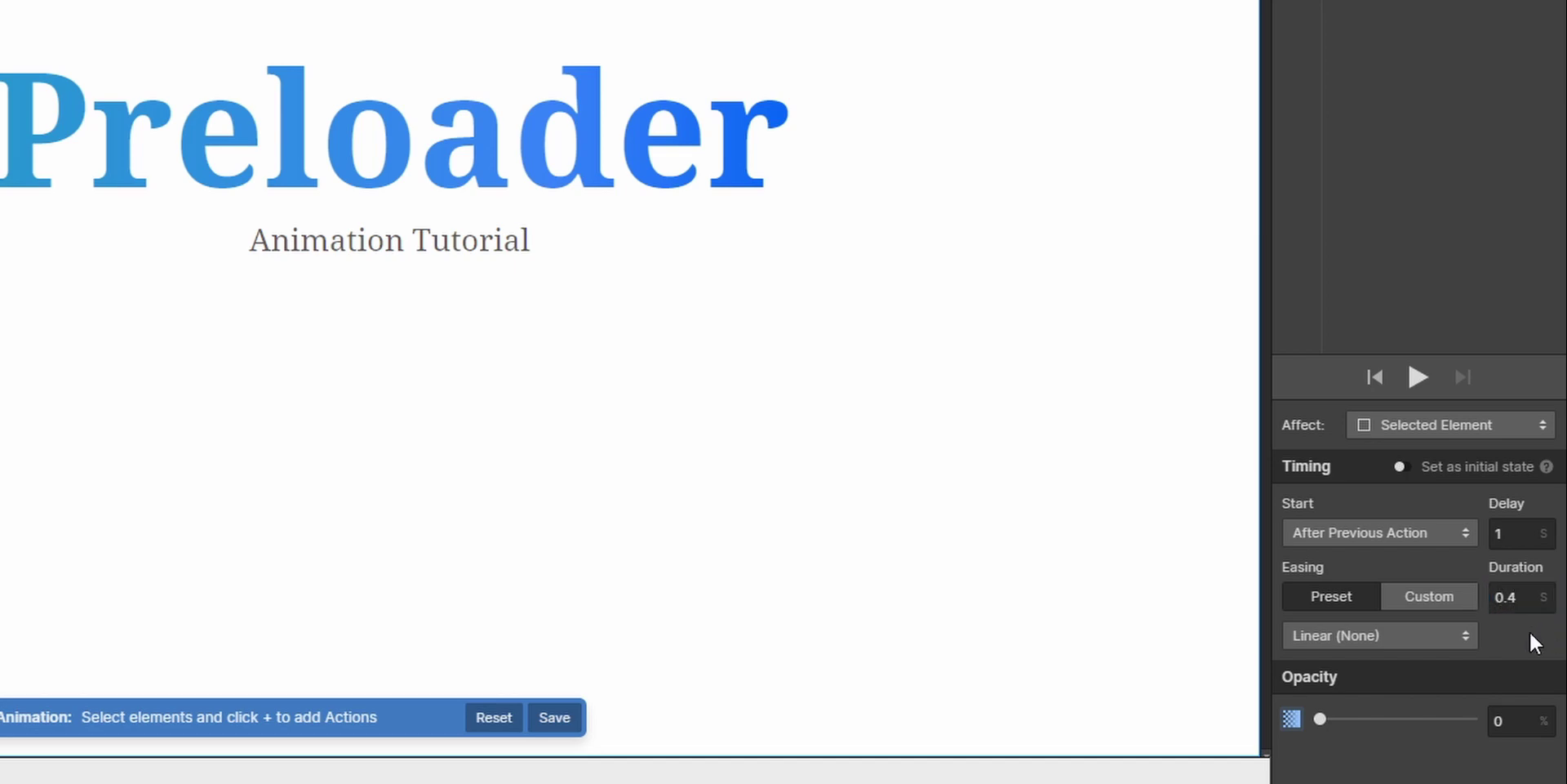
{"action": "left_click", "coordinate": [1360, 637]}
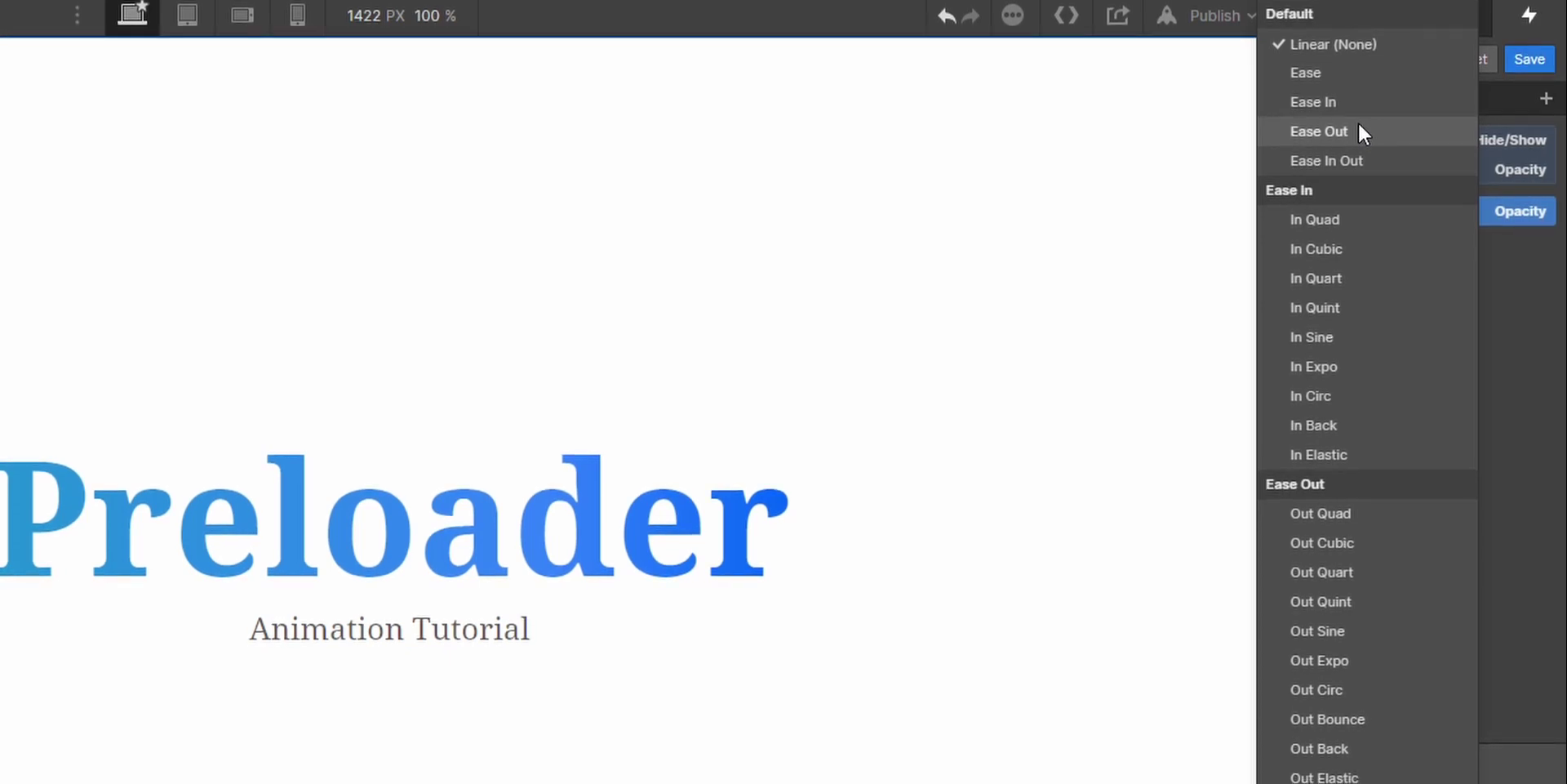
{"action": "left_click", "coordinate": [1359, 133]}
Step: Add a Hide/Show action setting display to None at 1.40, then save the preloader animation
{"action": "left_click", "coordinate": [1405, 258]}
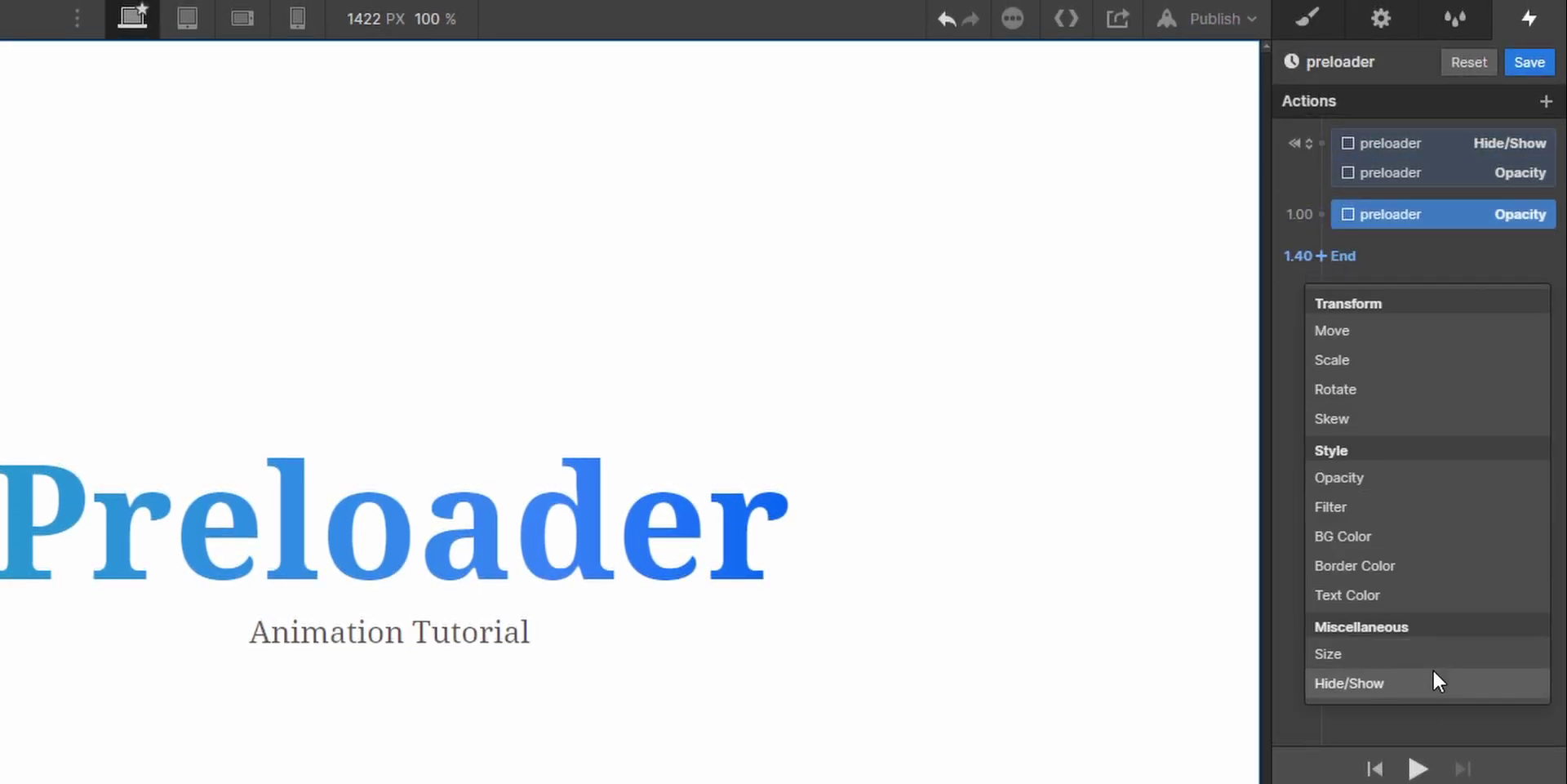
{"action": "left_click", "coordinate": [1405, 683]}
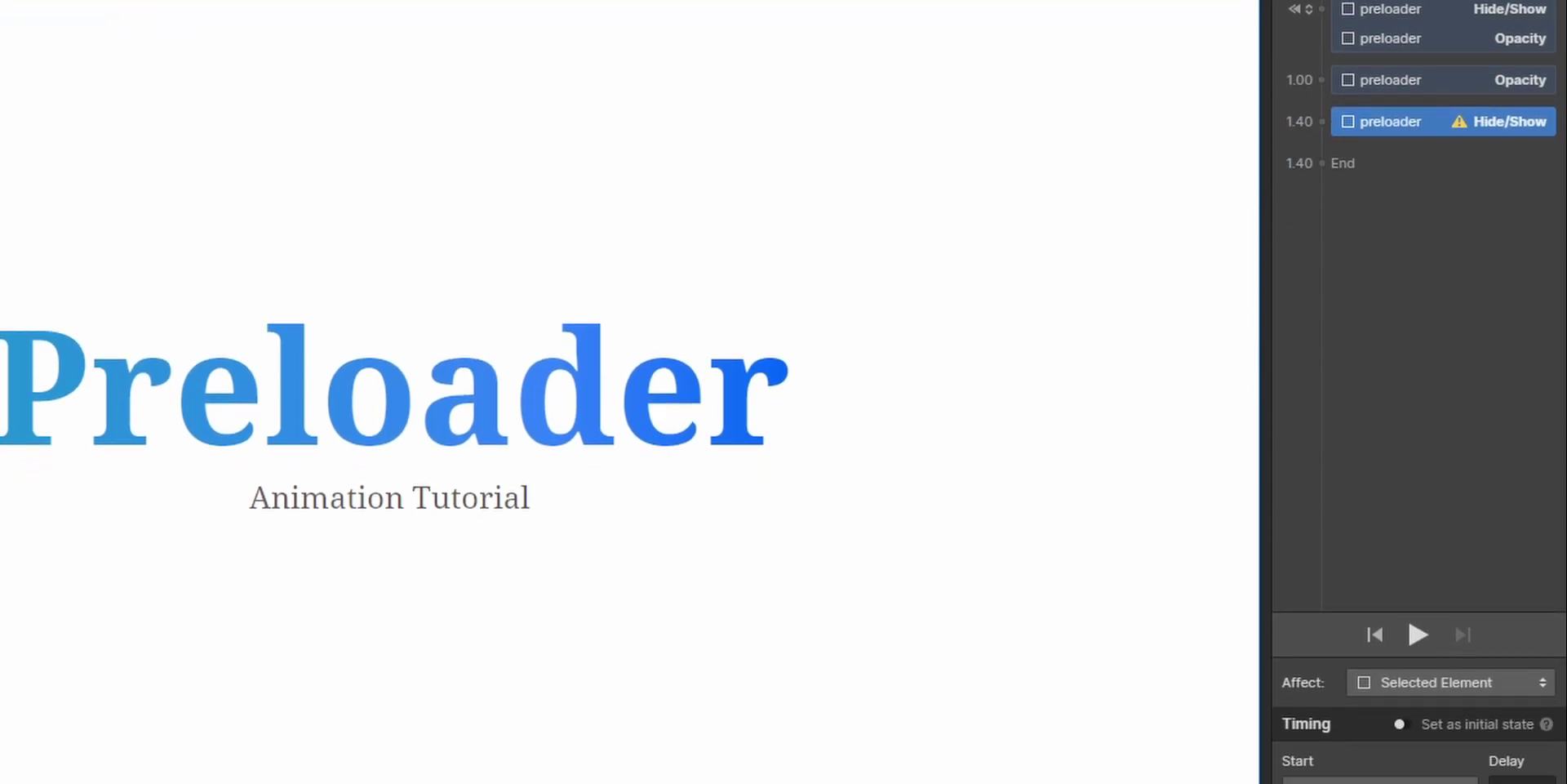
{"action": "left_click", "coordinate": [1535, 722]}
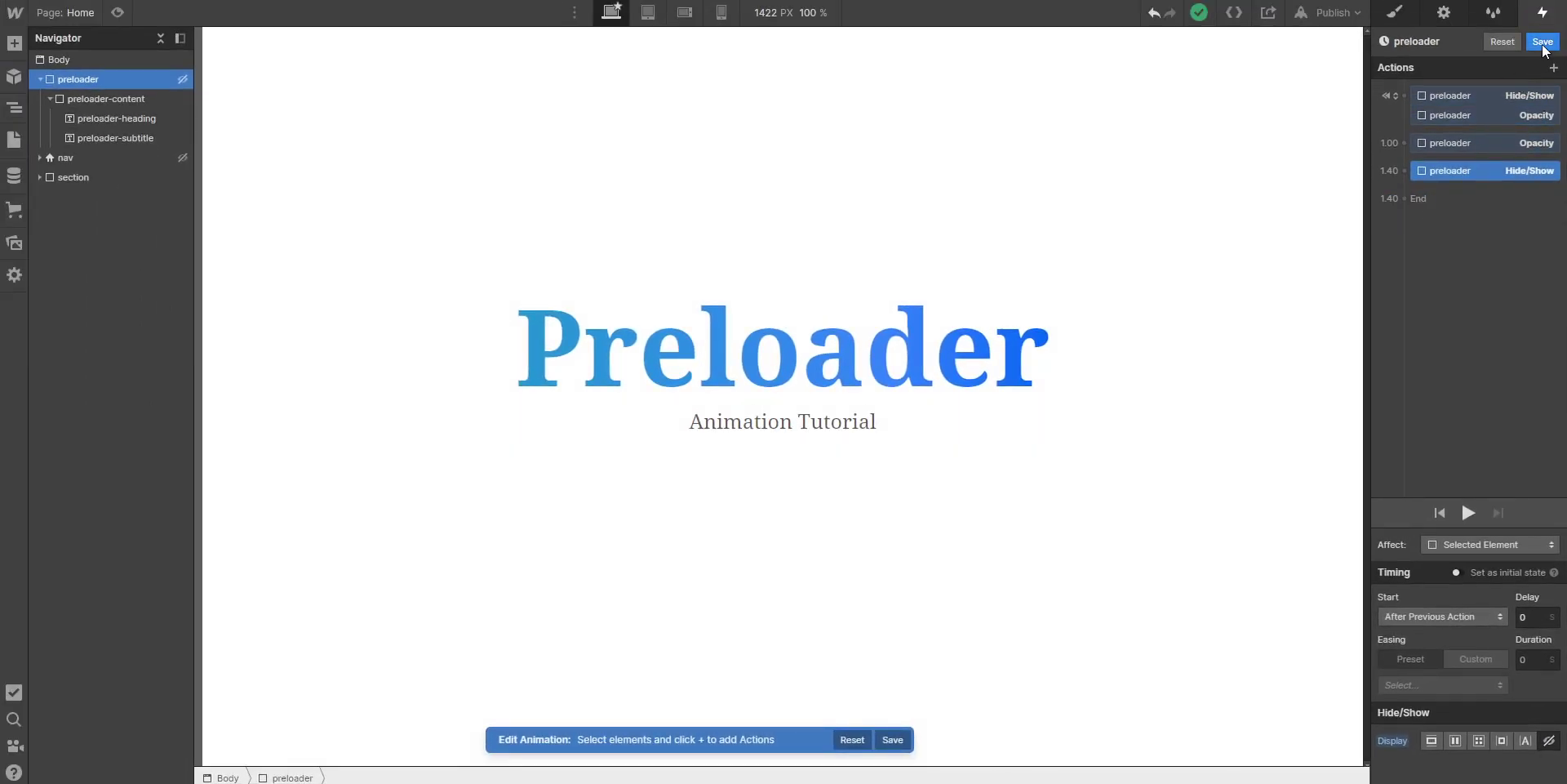
{"action": "left_click", "coordinate": [1543, 45]}
Step: In the Style panel, preview the page load, then set the preloader's display back to Flex
{"action": "left_click", "coordinate": [1394, 13]}
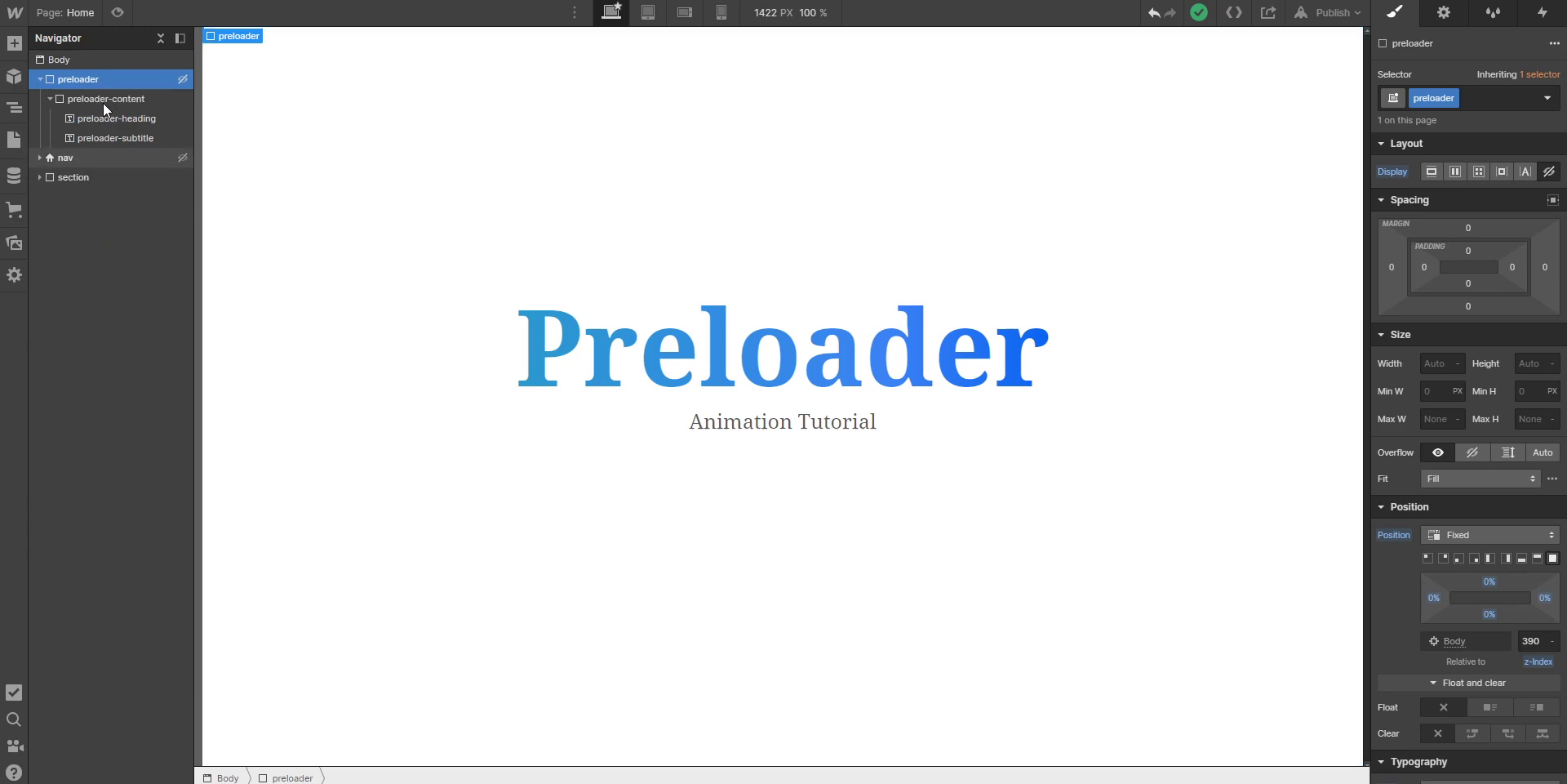
{"action": "left_click", "coordinate": [117, 13]}
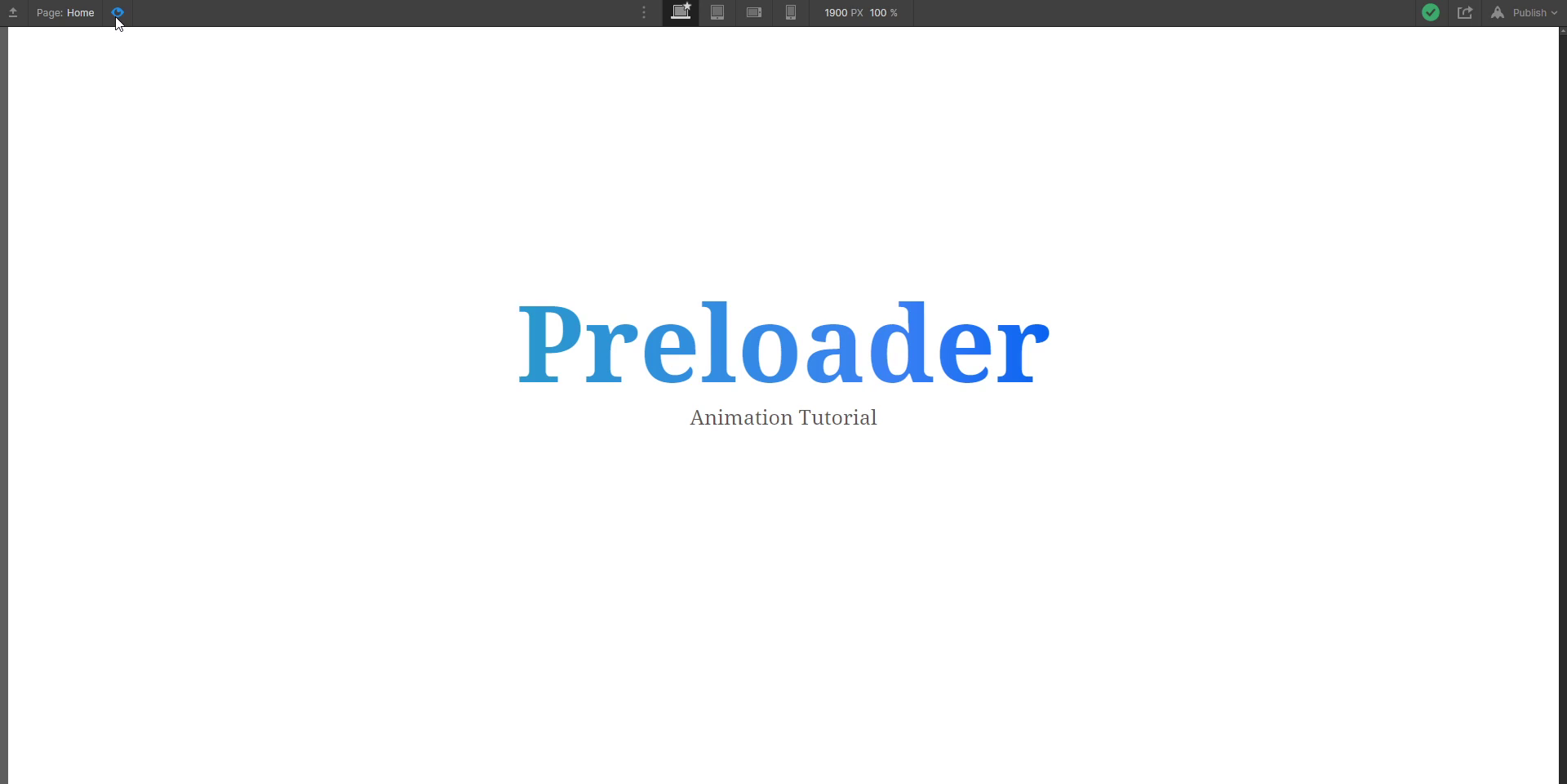
{"action": "left_click", "coordinate": [117, 15]}
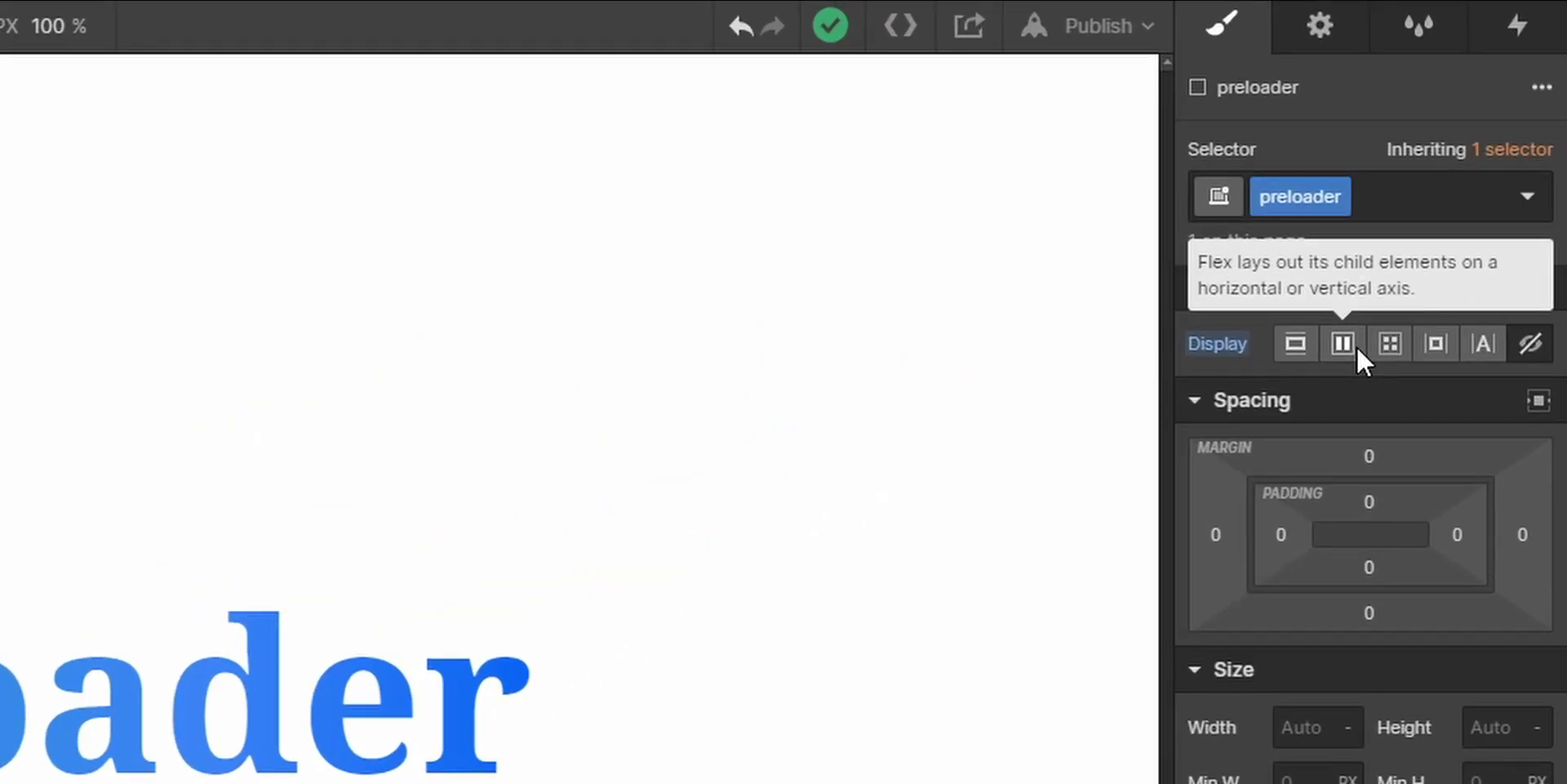
{"action": "left_click", "coordinate": [1463, 173]}
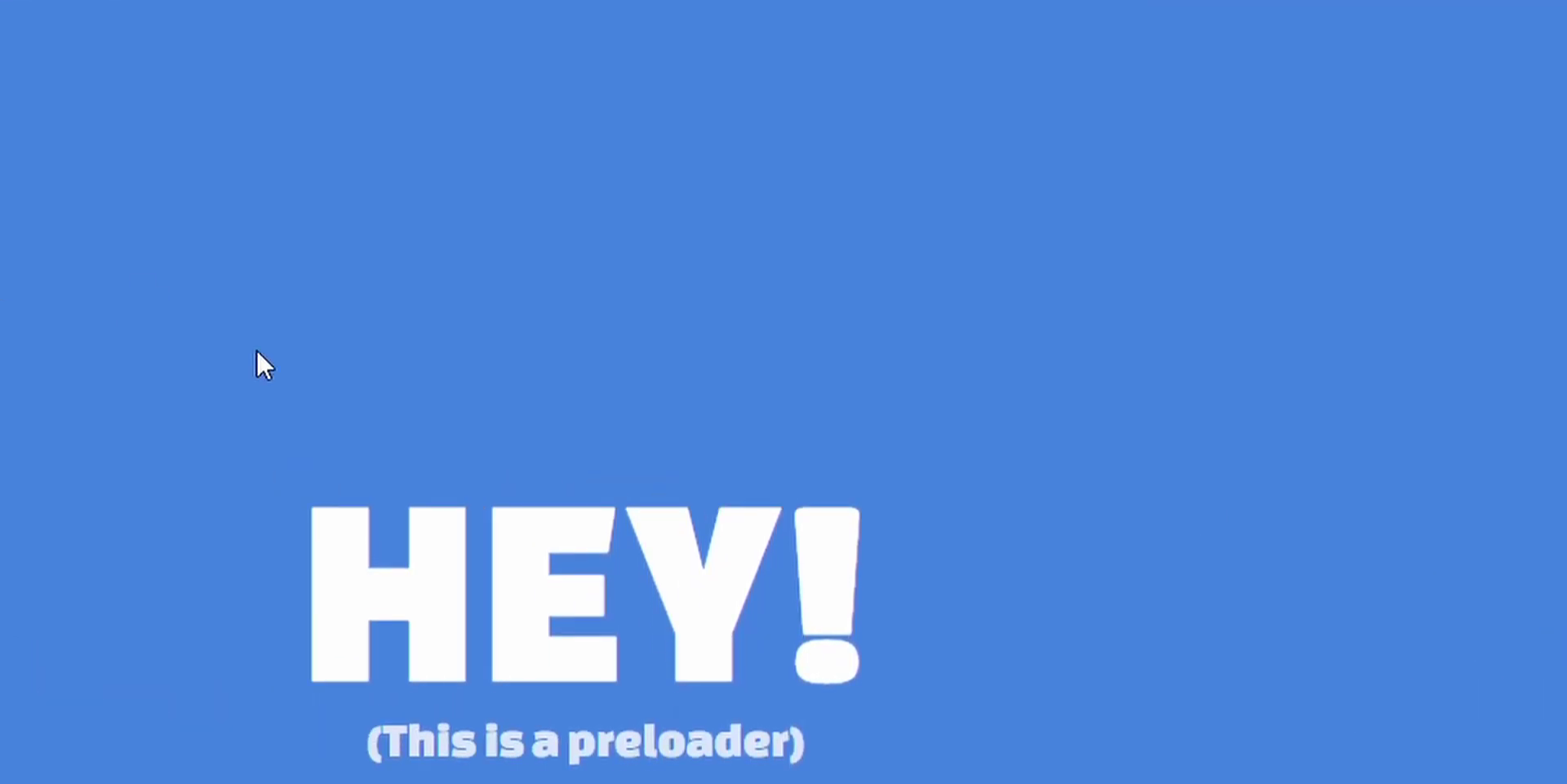
Step: Give the preloader-content element a 10% bottom margin
{"action": "left_click", "coordinate": [227, 198]}
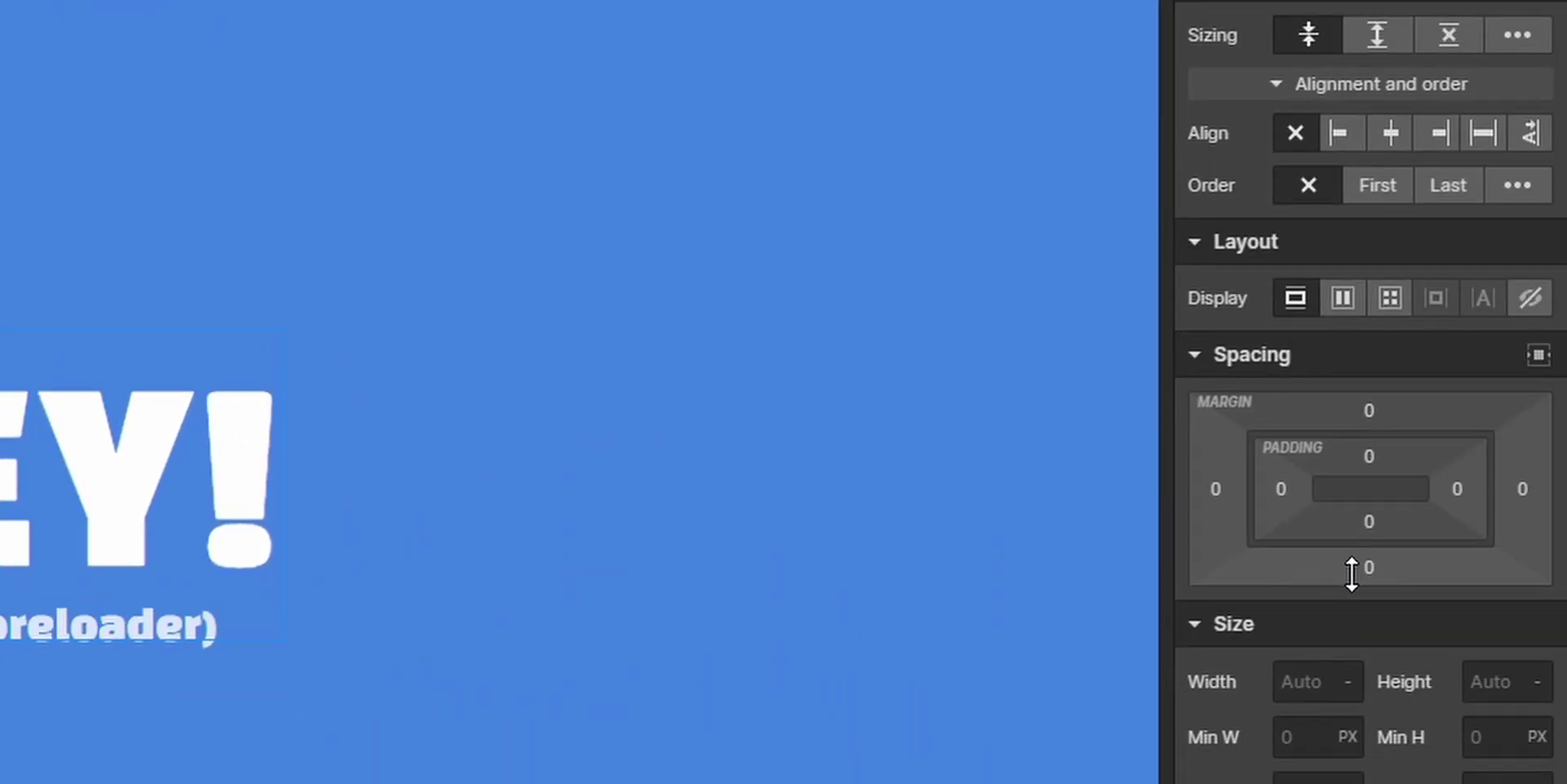
{"action": "left_click", "coordinate": [1374, 565]}
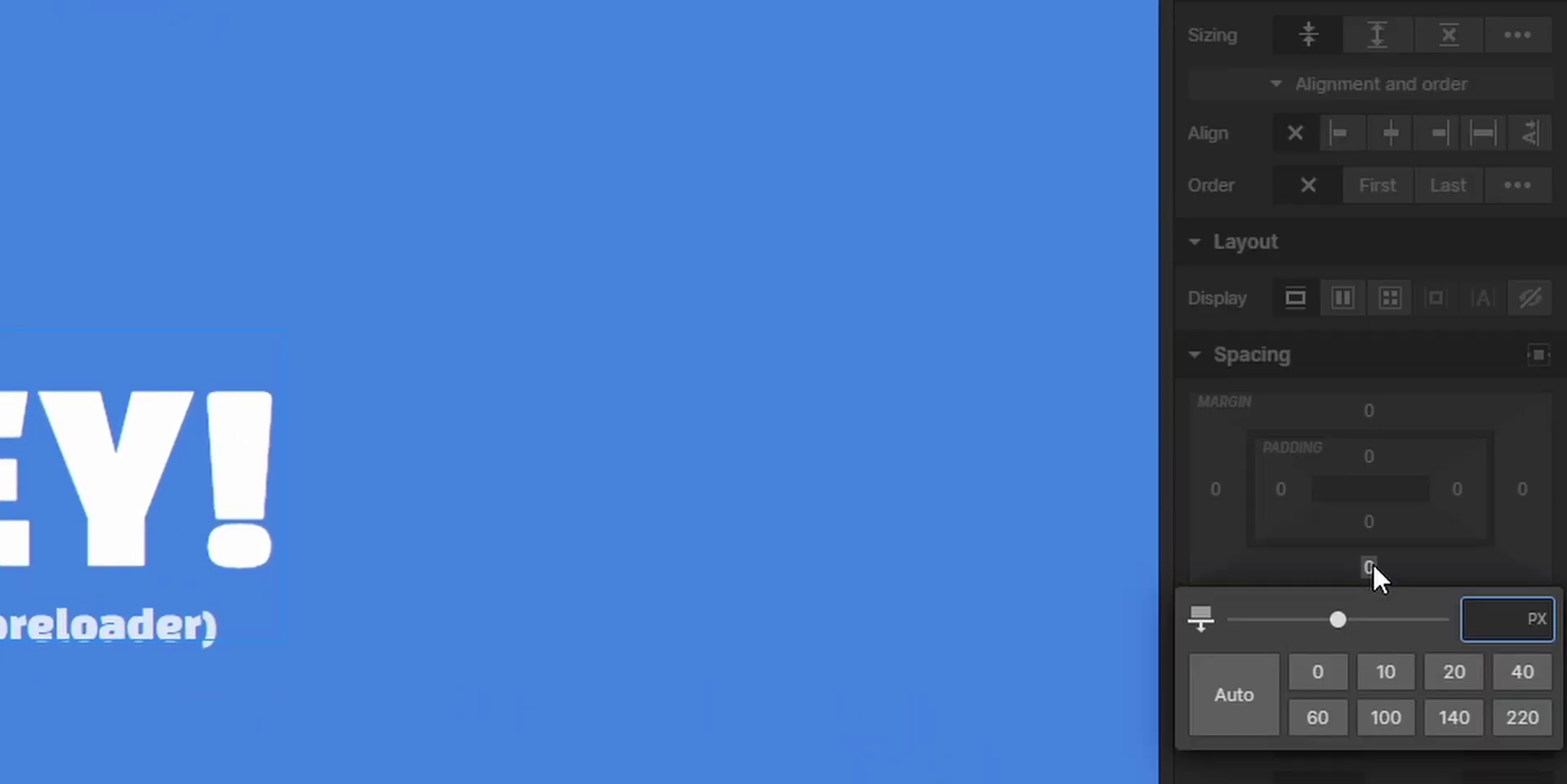
{"action": "type", "text": "10%"}
{"action": "key", "text": "Return"}
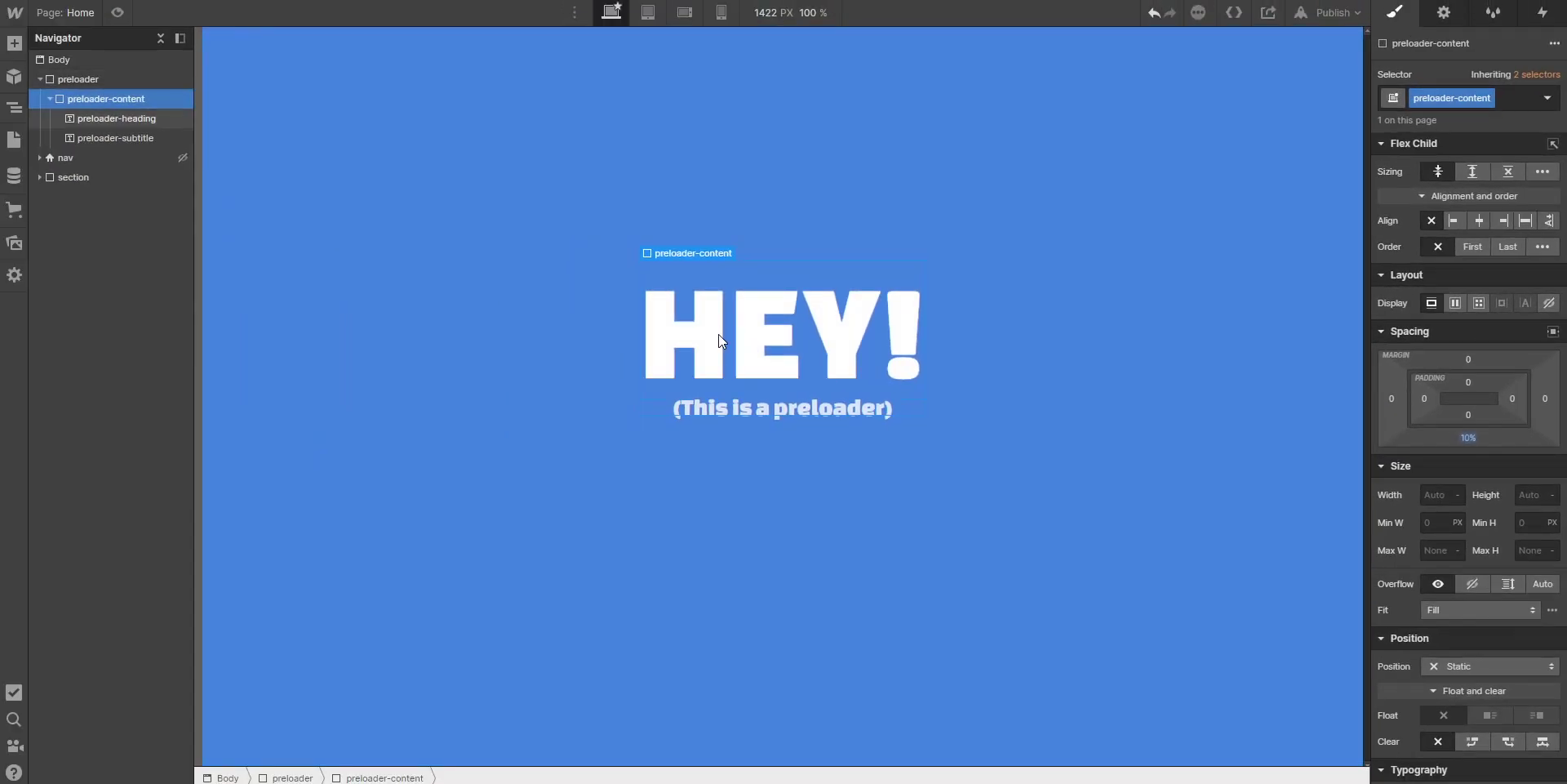
Step: Set the preloader's display to None and preview the HEY! overlay fading out on load
{"action": "left_click", "coordinate": [73, 79]}
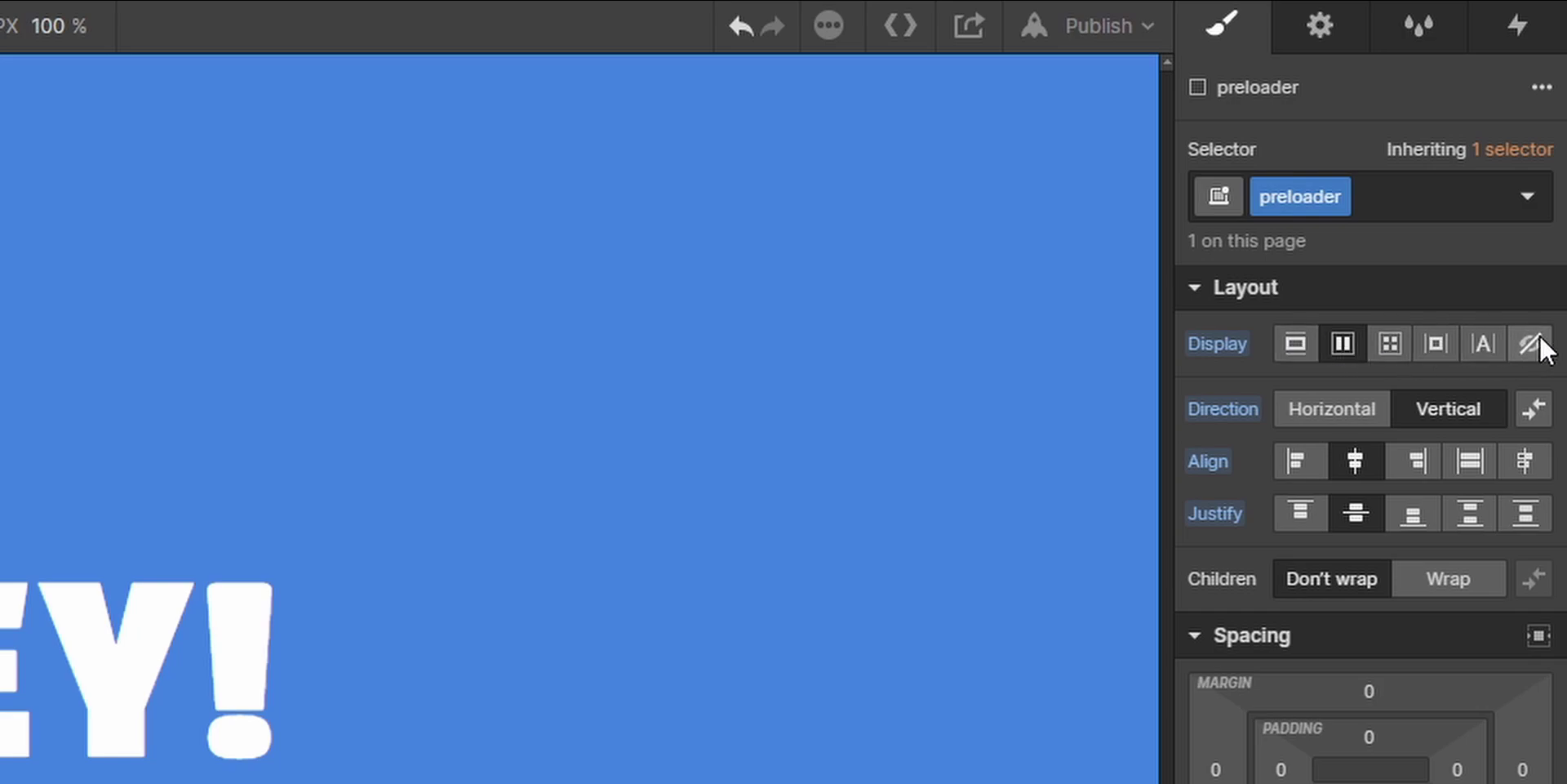
{"action": "left_click", "coordinate": [1540, 336]}
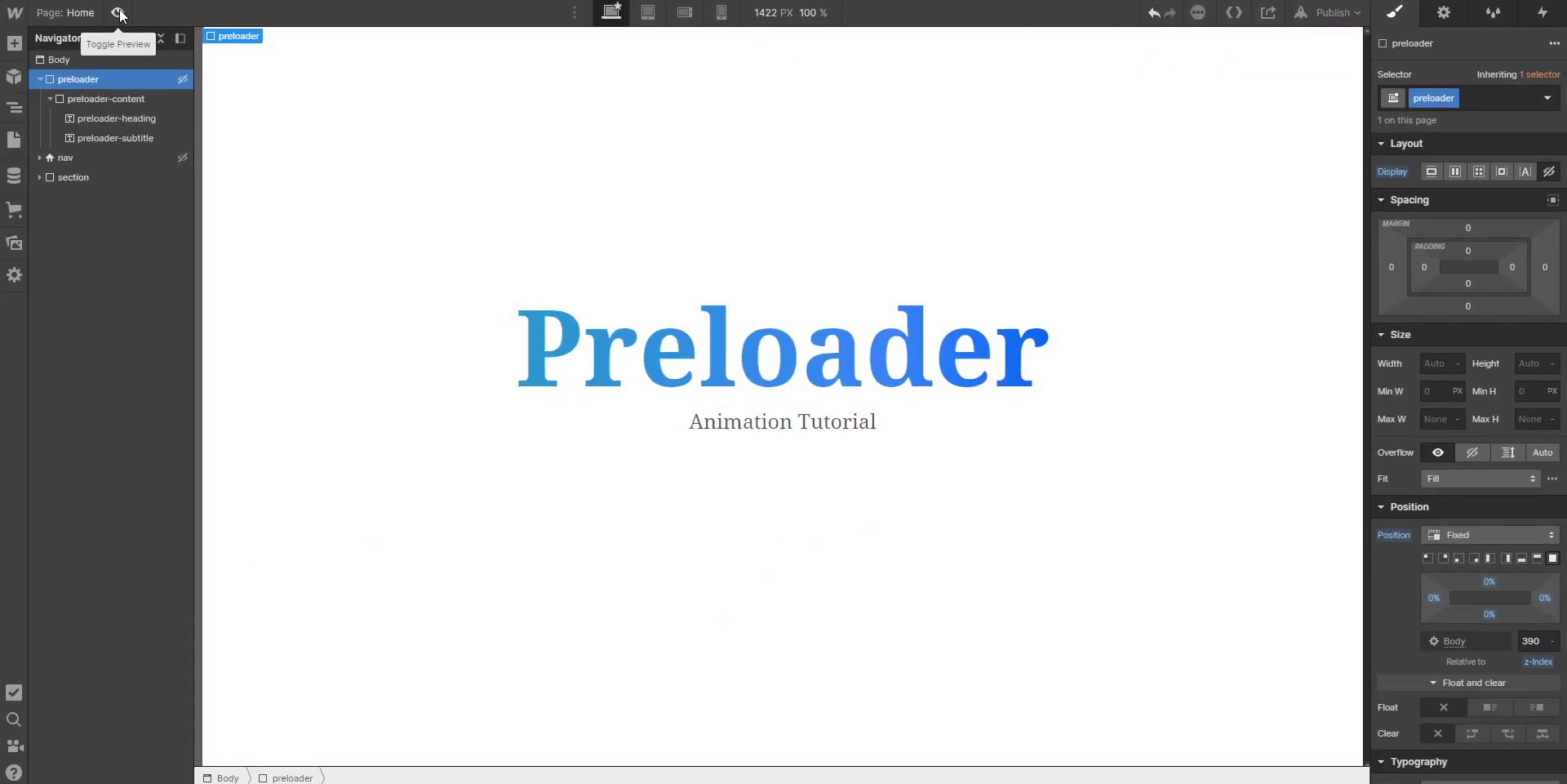
{"action": "left_click", "coordinate": [119, 14]}
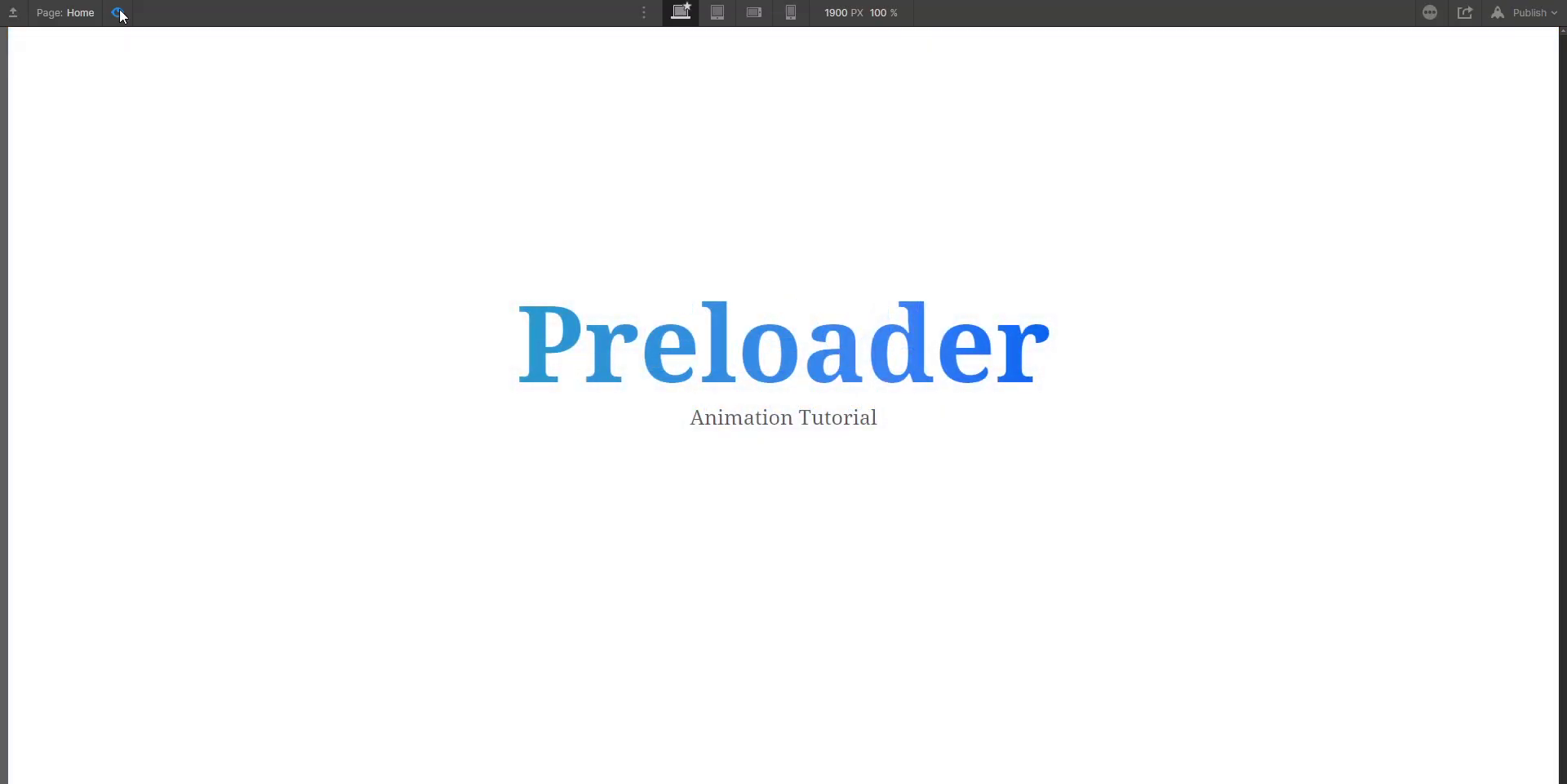
{"action": "left_click", "coordinate": [119, 14]}
{"action": "left_click", "coordinate": [121, 15]}
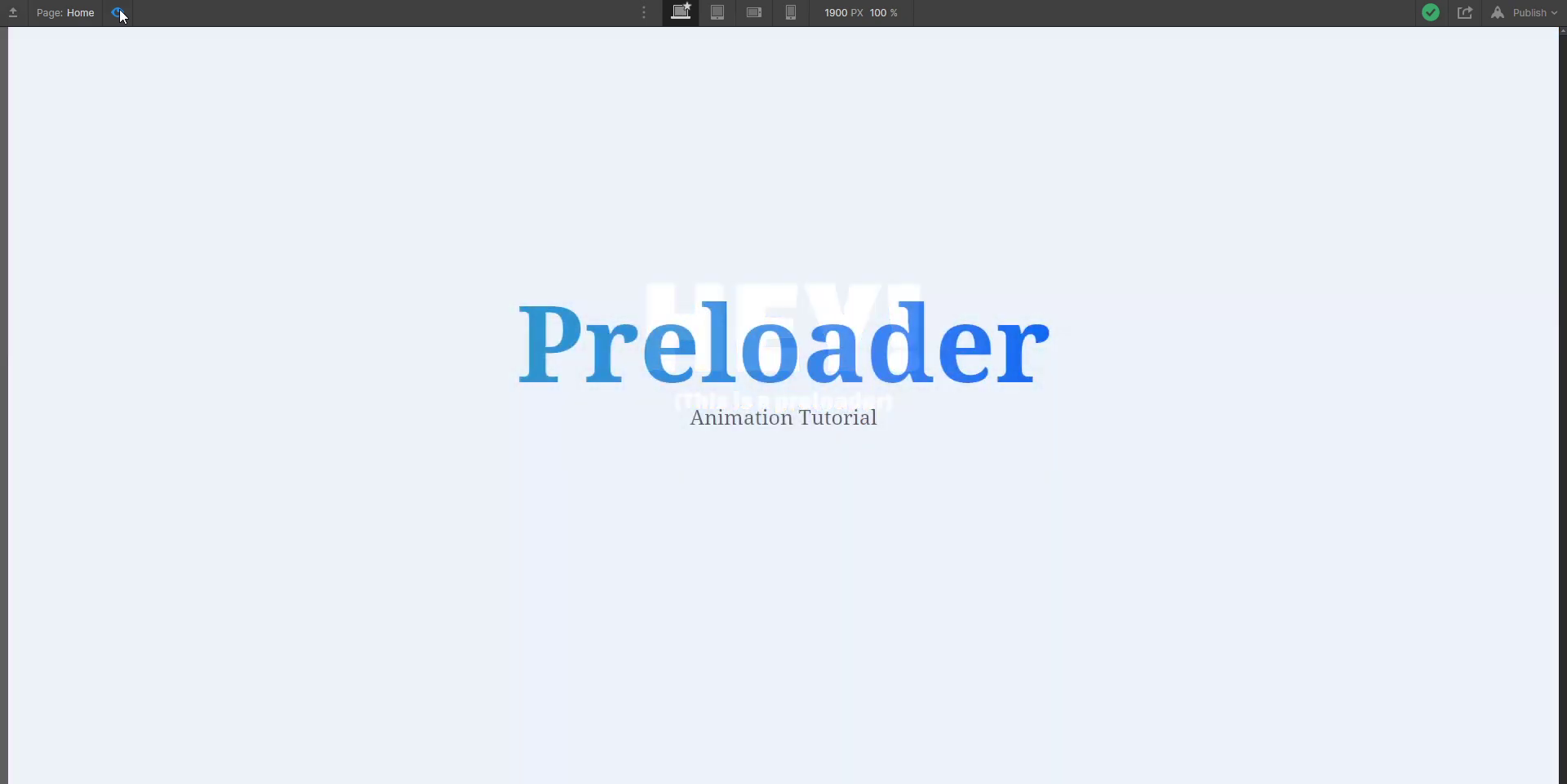